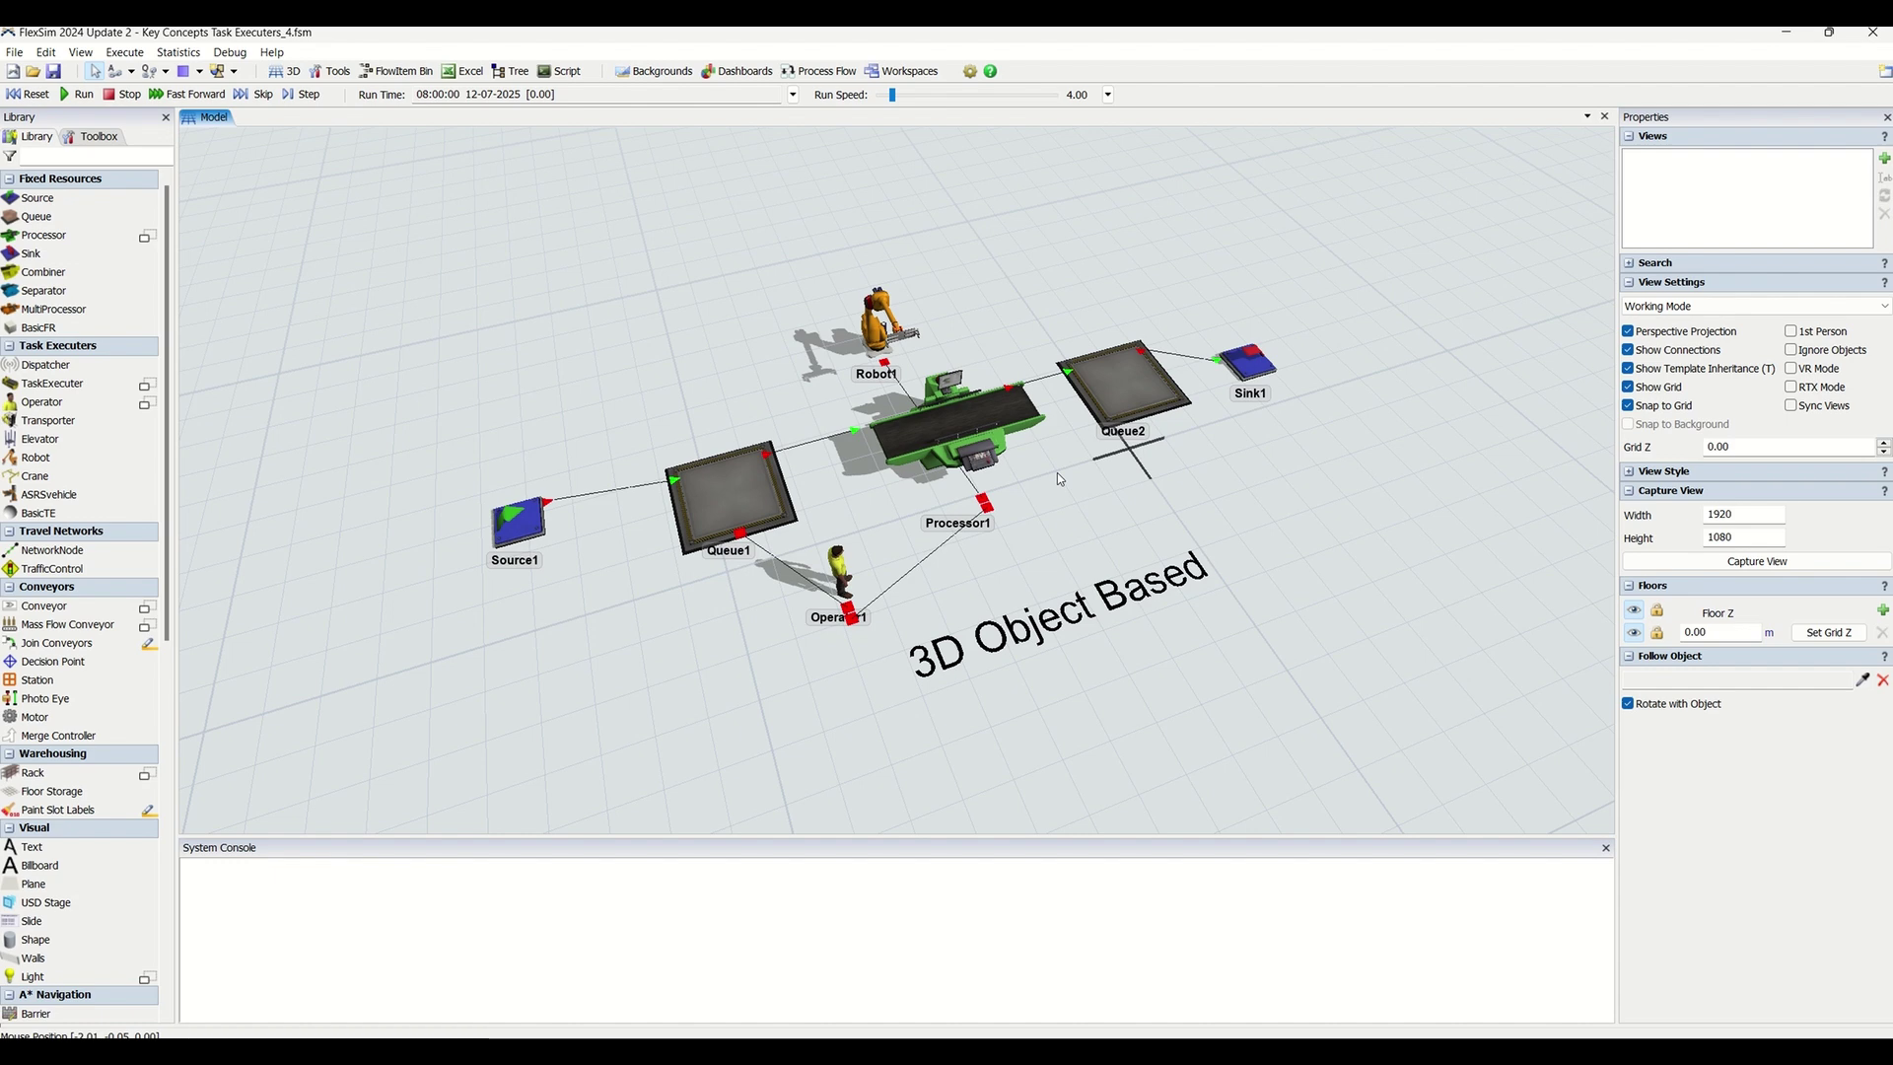
Inspect the robot and operator task executers around the processor in the 3D Object Based model.
{"action": "right_click_drag", "start_coordinate": [1031, 537], "coordinate": [1033, 531]}
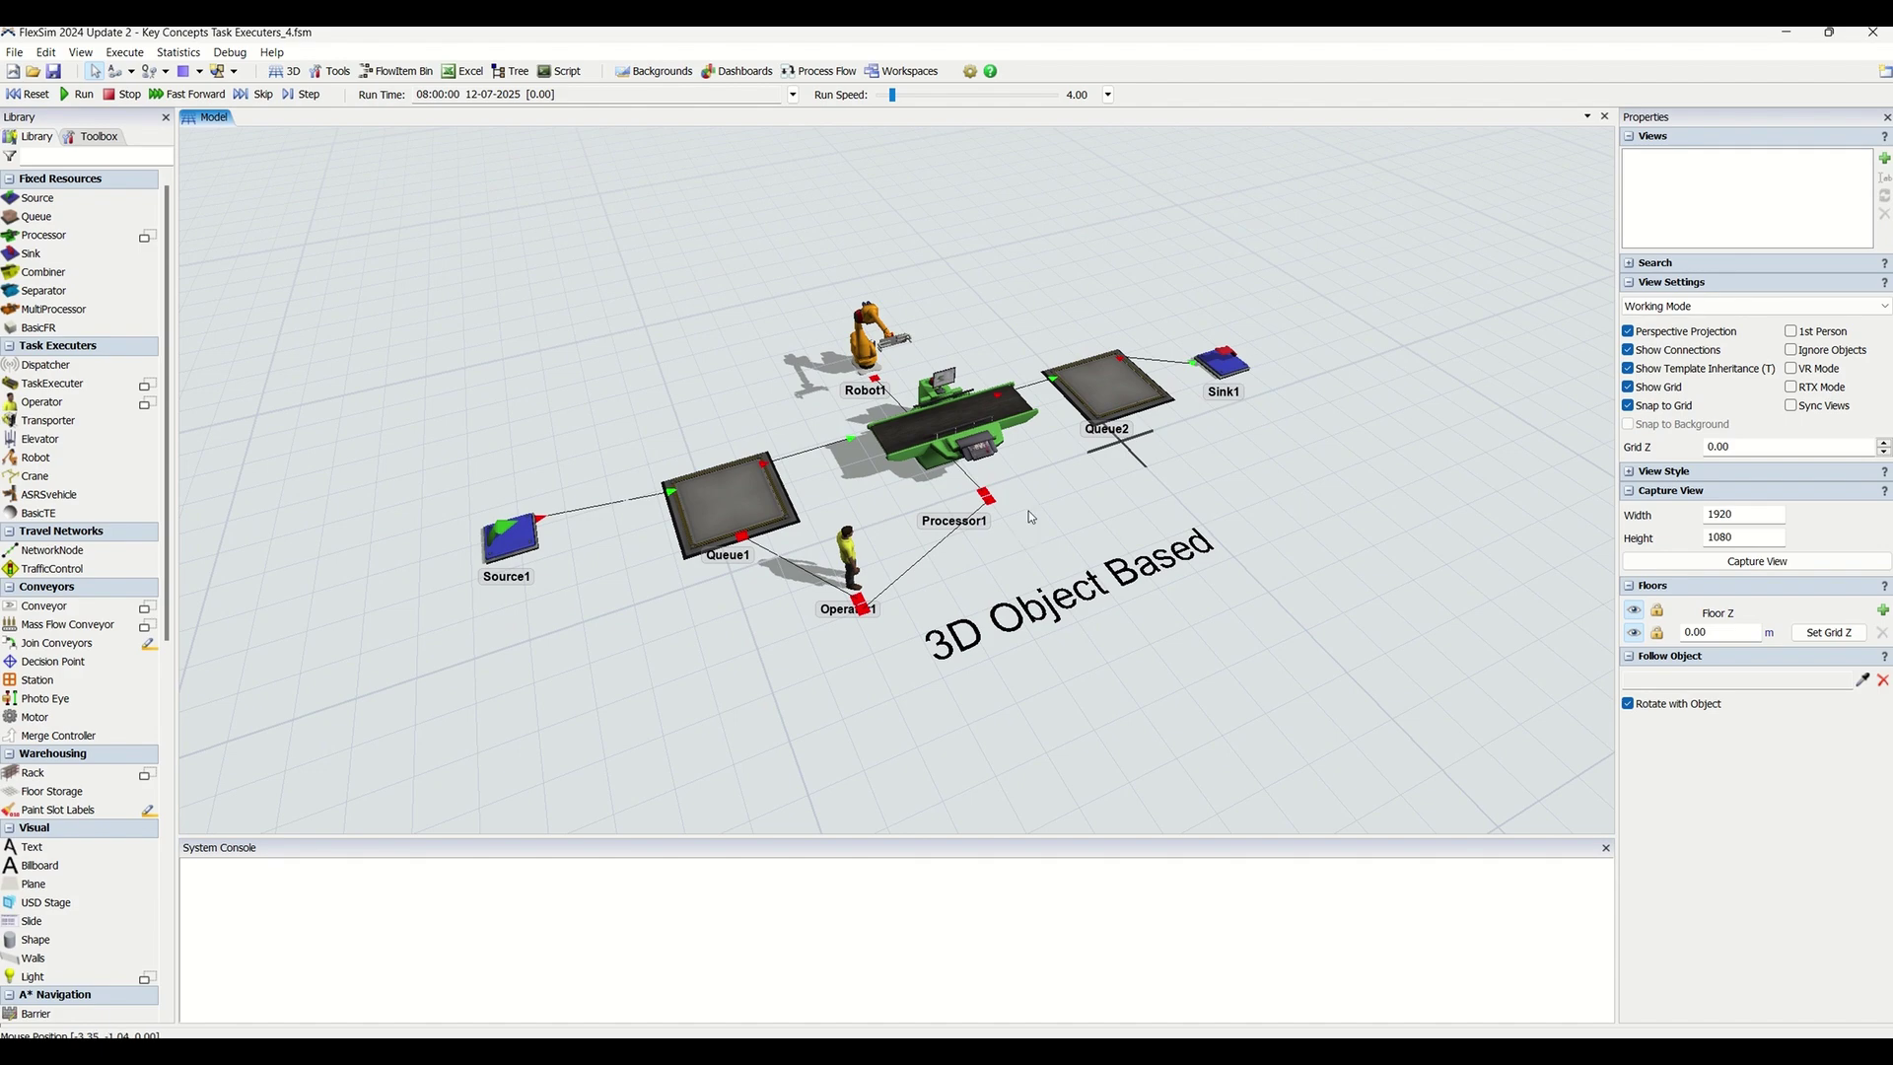
{"action": "scroll", "coordinate": [1028, 511], "scroll_direction": "up", "scroll_amount": 3}
{"action": "scroll", "coordinate": [1045, 488], "scroll_direction": "down", "scroll_amount": 2}
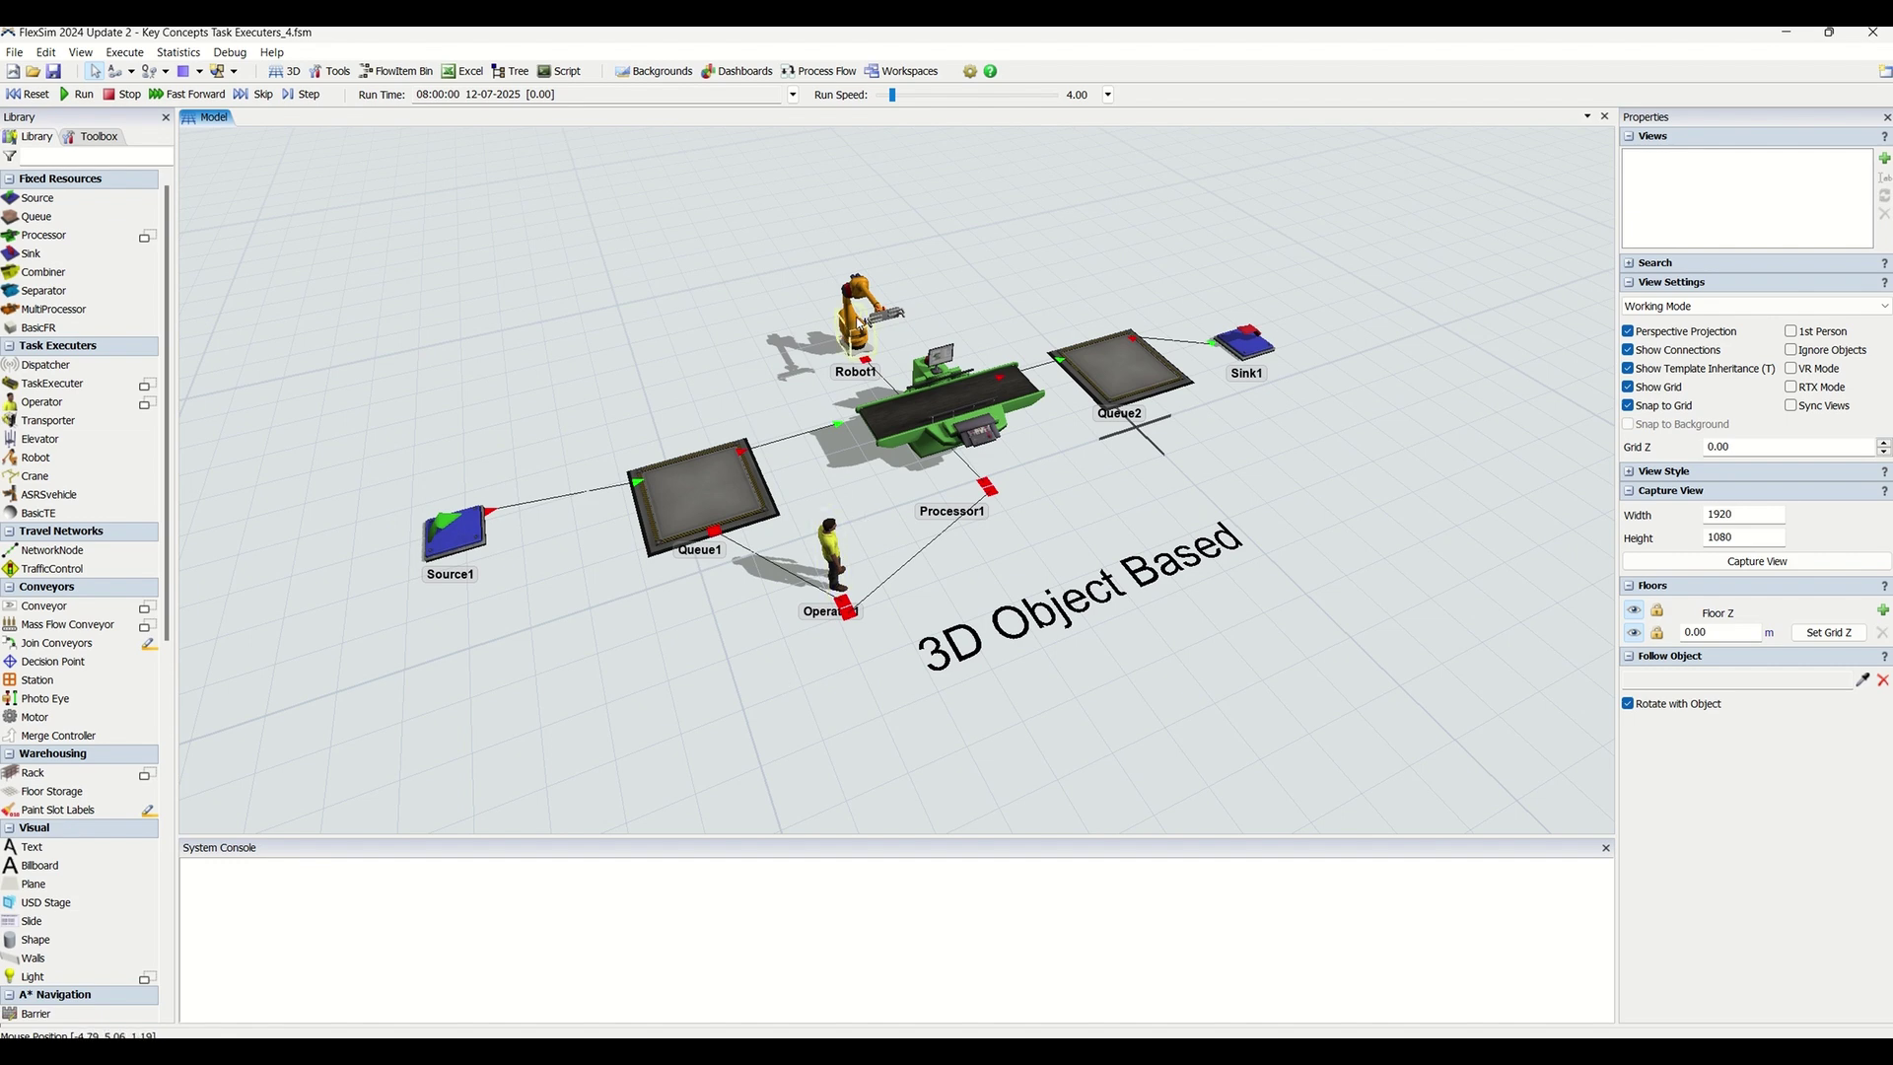
{"action": "left_click", "coordinate": [860, 322]}
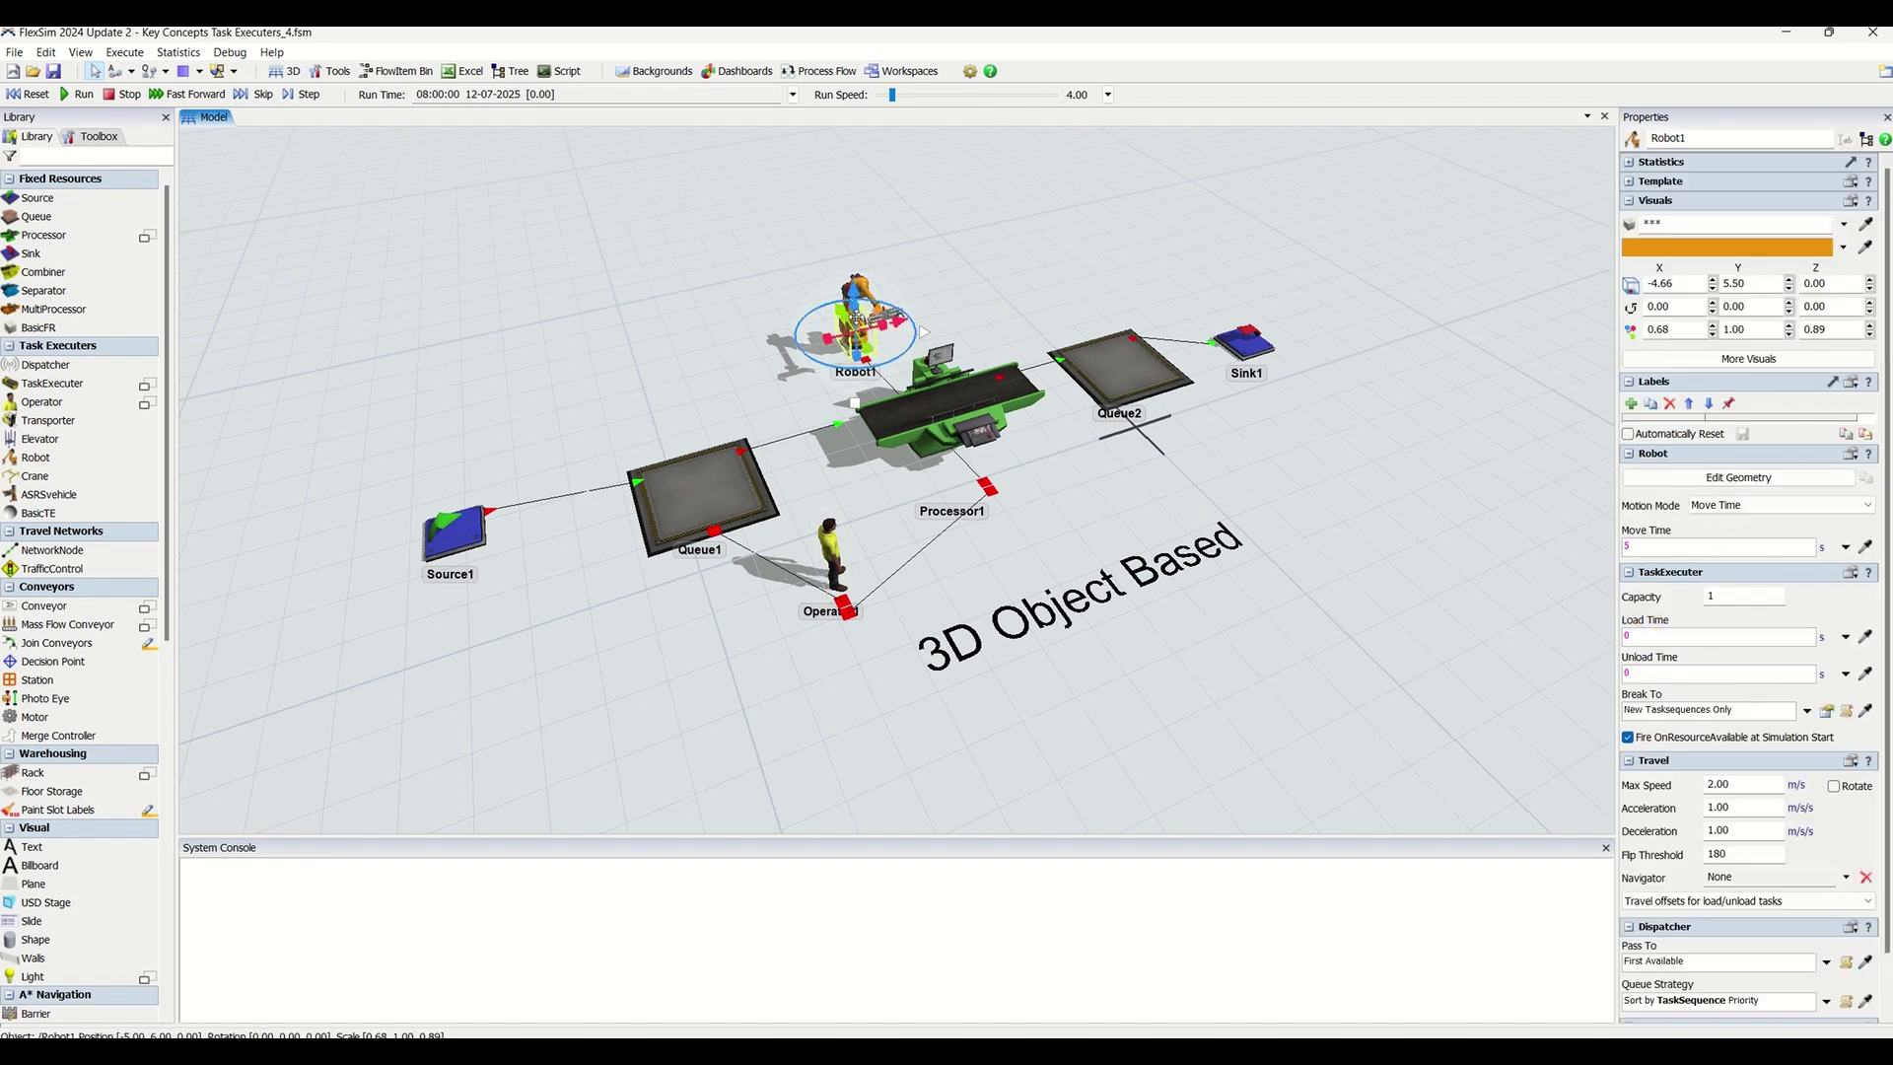
{"action": "left_click", "coordinate": [831, 565]}
{"action": "left_click", "coordinate": [837, 473]}
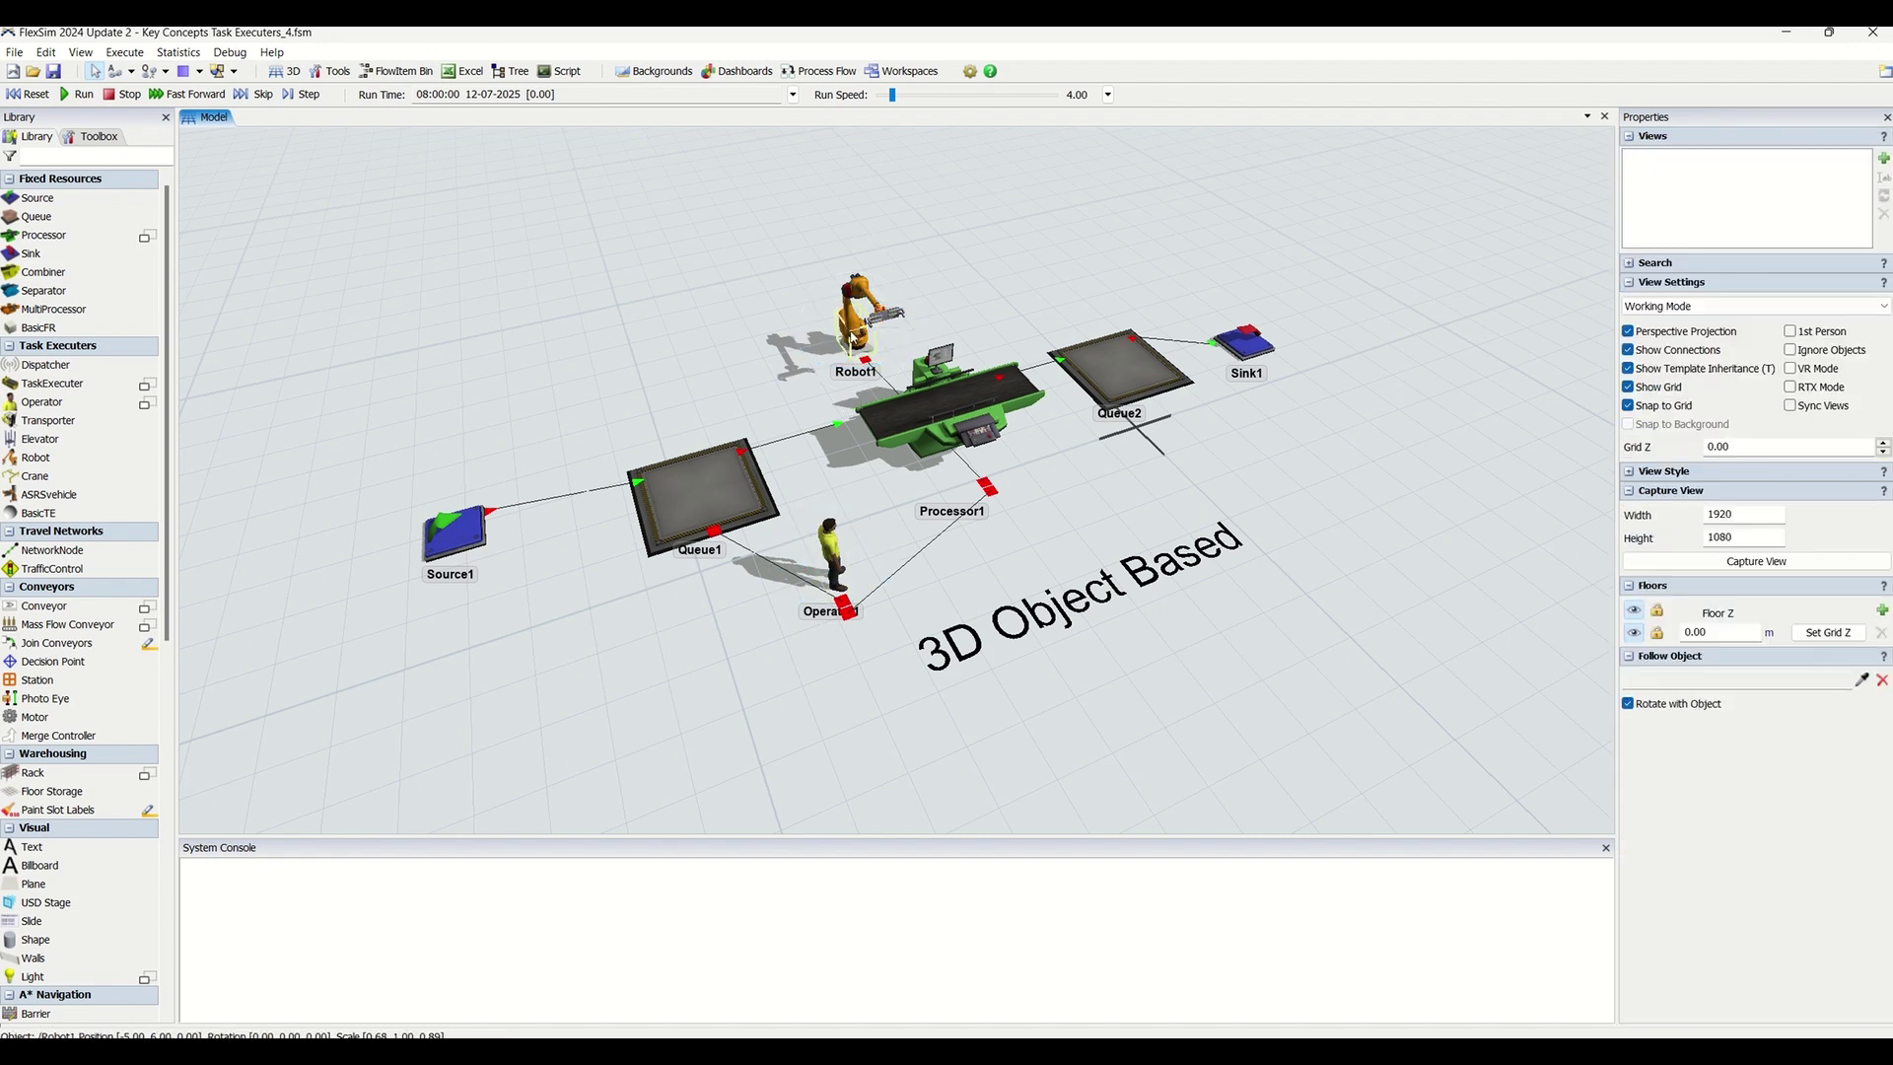
{"action": "left_click", "coordinate": [853, 338]}
{"action": "left_click", "coordinate": [794, 405]}
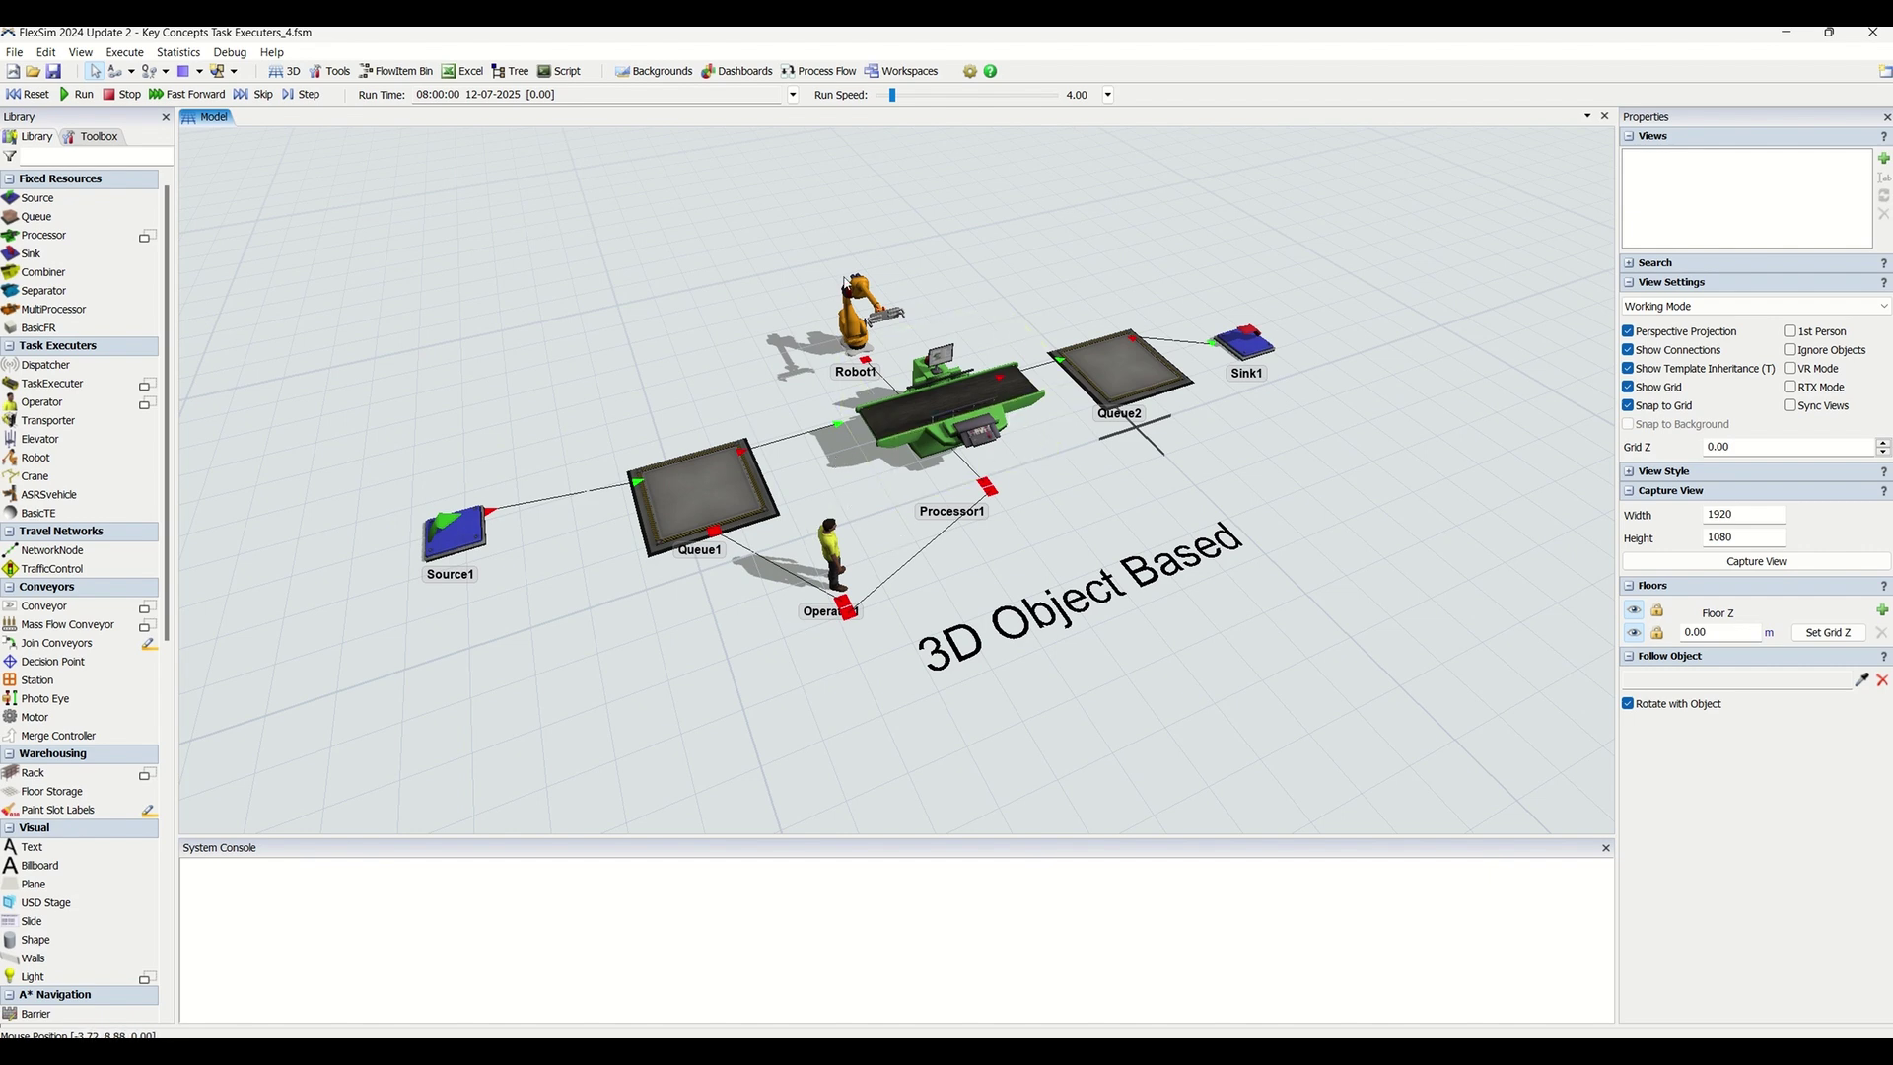
Run the simulation and inspect the output transport setting of Queue1.
{"action": "mouse_move", "coordinate": [994, 566]}
{"action": "left_mouse_down"}
{"action": "mouse_move", "coordinate": [1012, 542]}
{"action": "mouse_move", "coordinate": [999, 553]}
{"action": "left_mouse_up"}
{"action": "left_click", "coordinate": [73, 92]}
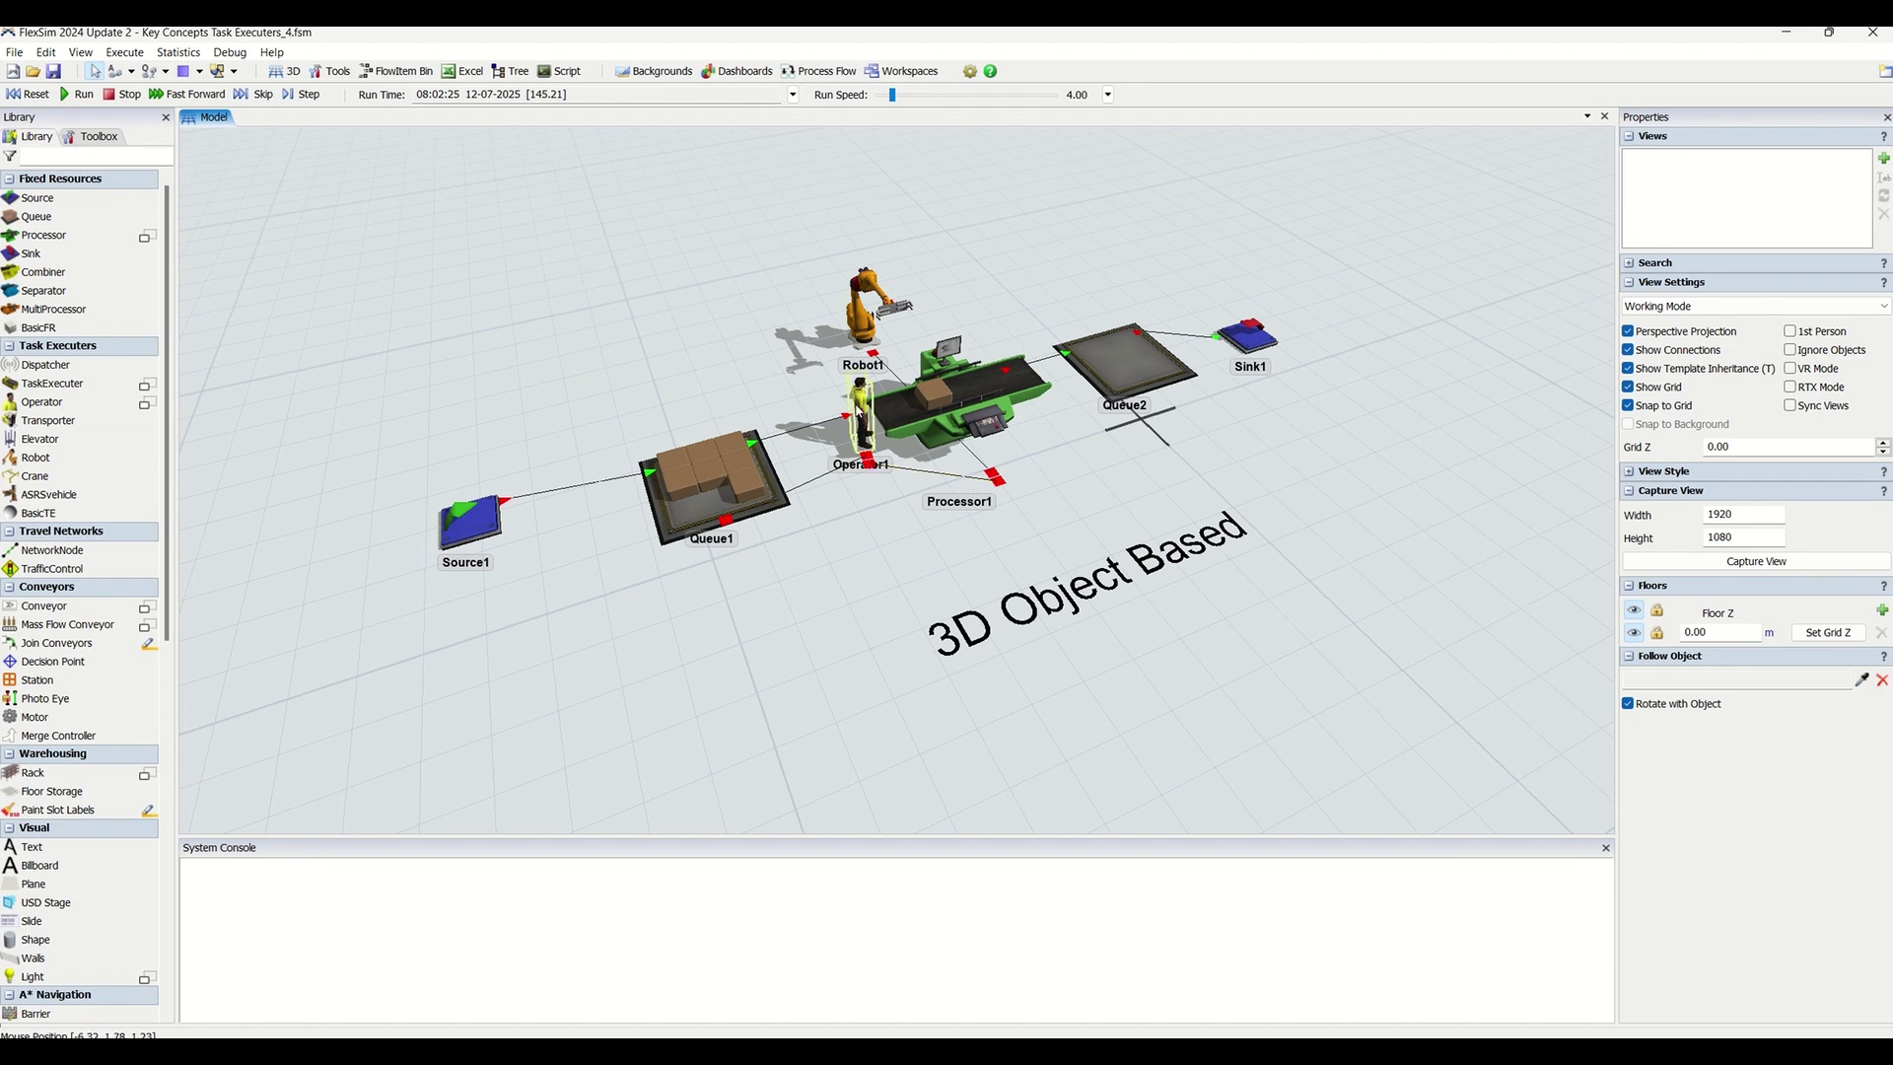
{"action": "left_click", "coordinate": [784, 506]}
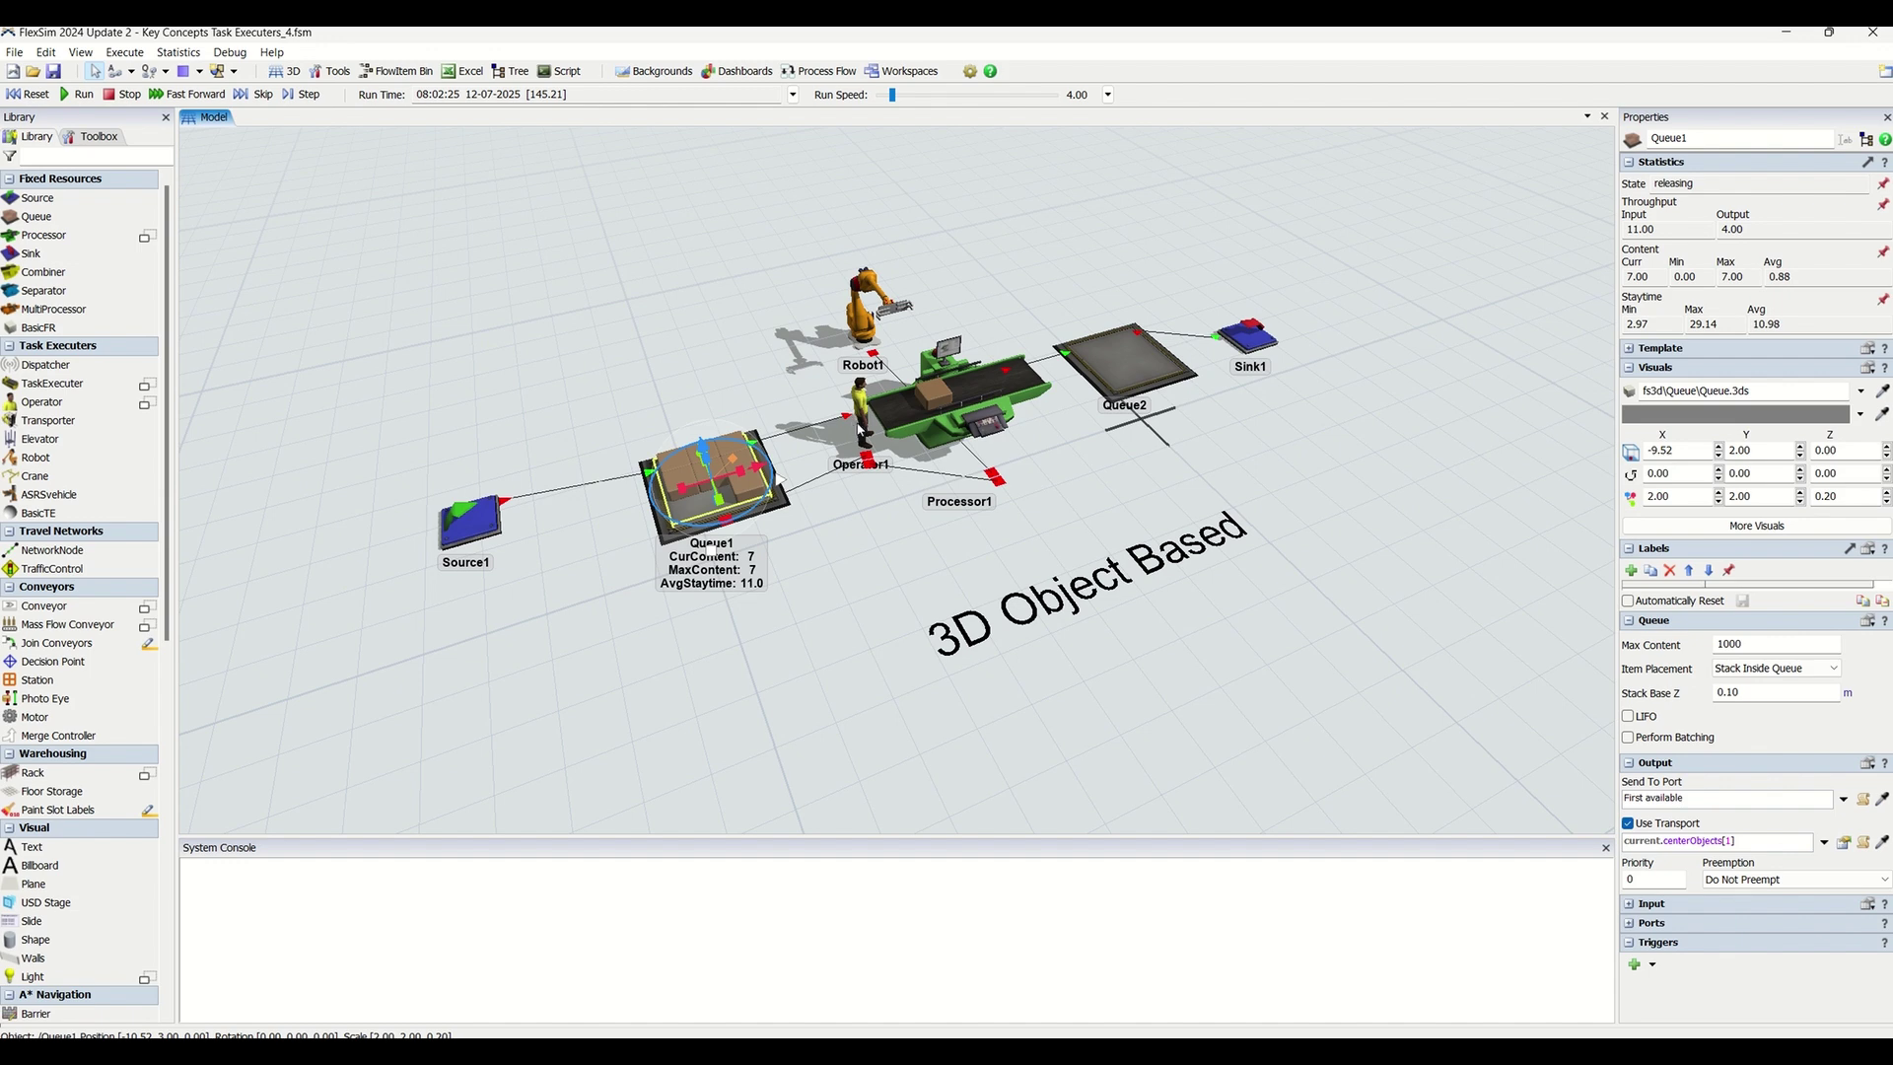
Examine Processor1's operator and transport references, current.centerObjects[1] and current.centerObjects[2], and check the connected operator's properties.
{"action": "left_click", "coordinate": [980, 415]}
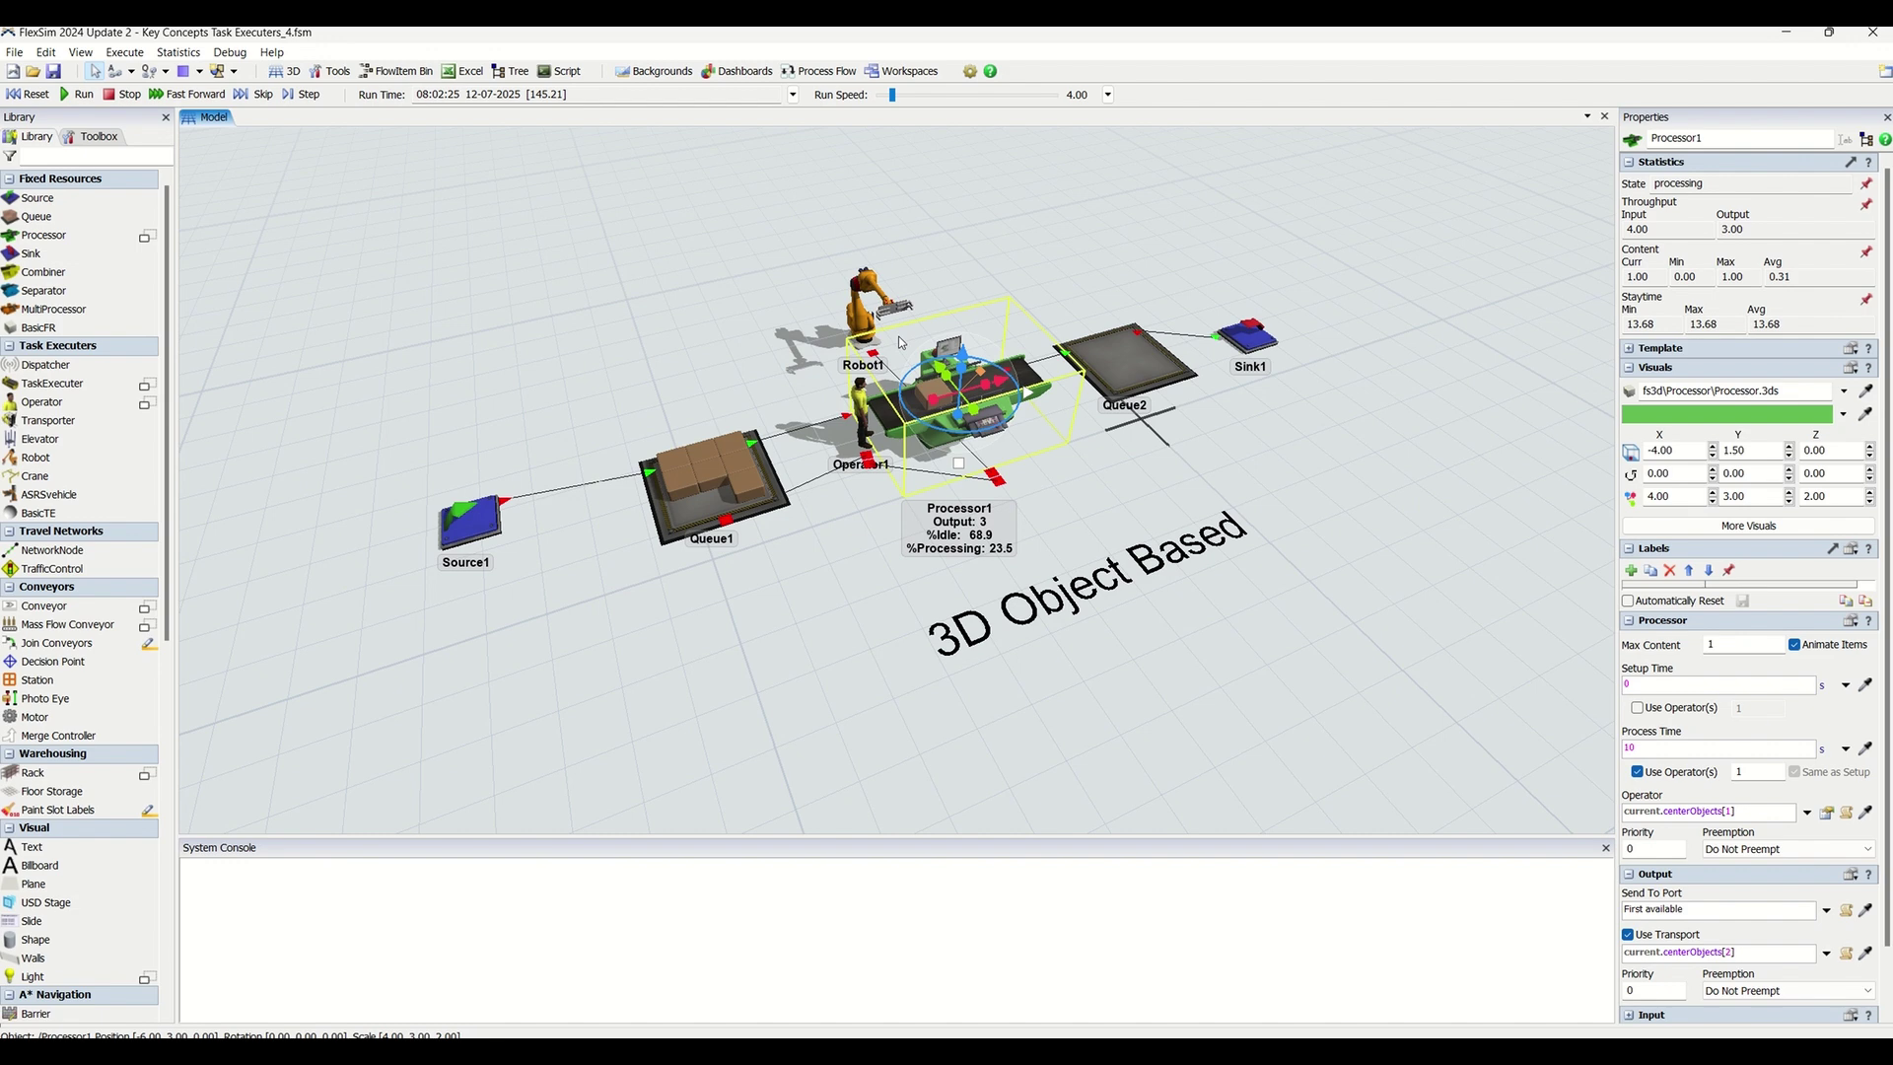
{"action": "left_click_drag", "start_coordinate": [1742, 813], "coordinate": [1614, 812]}
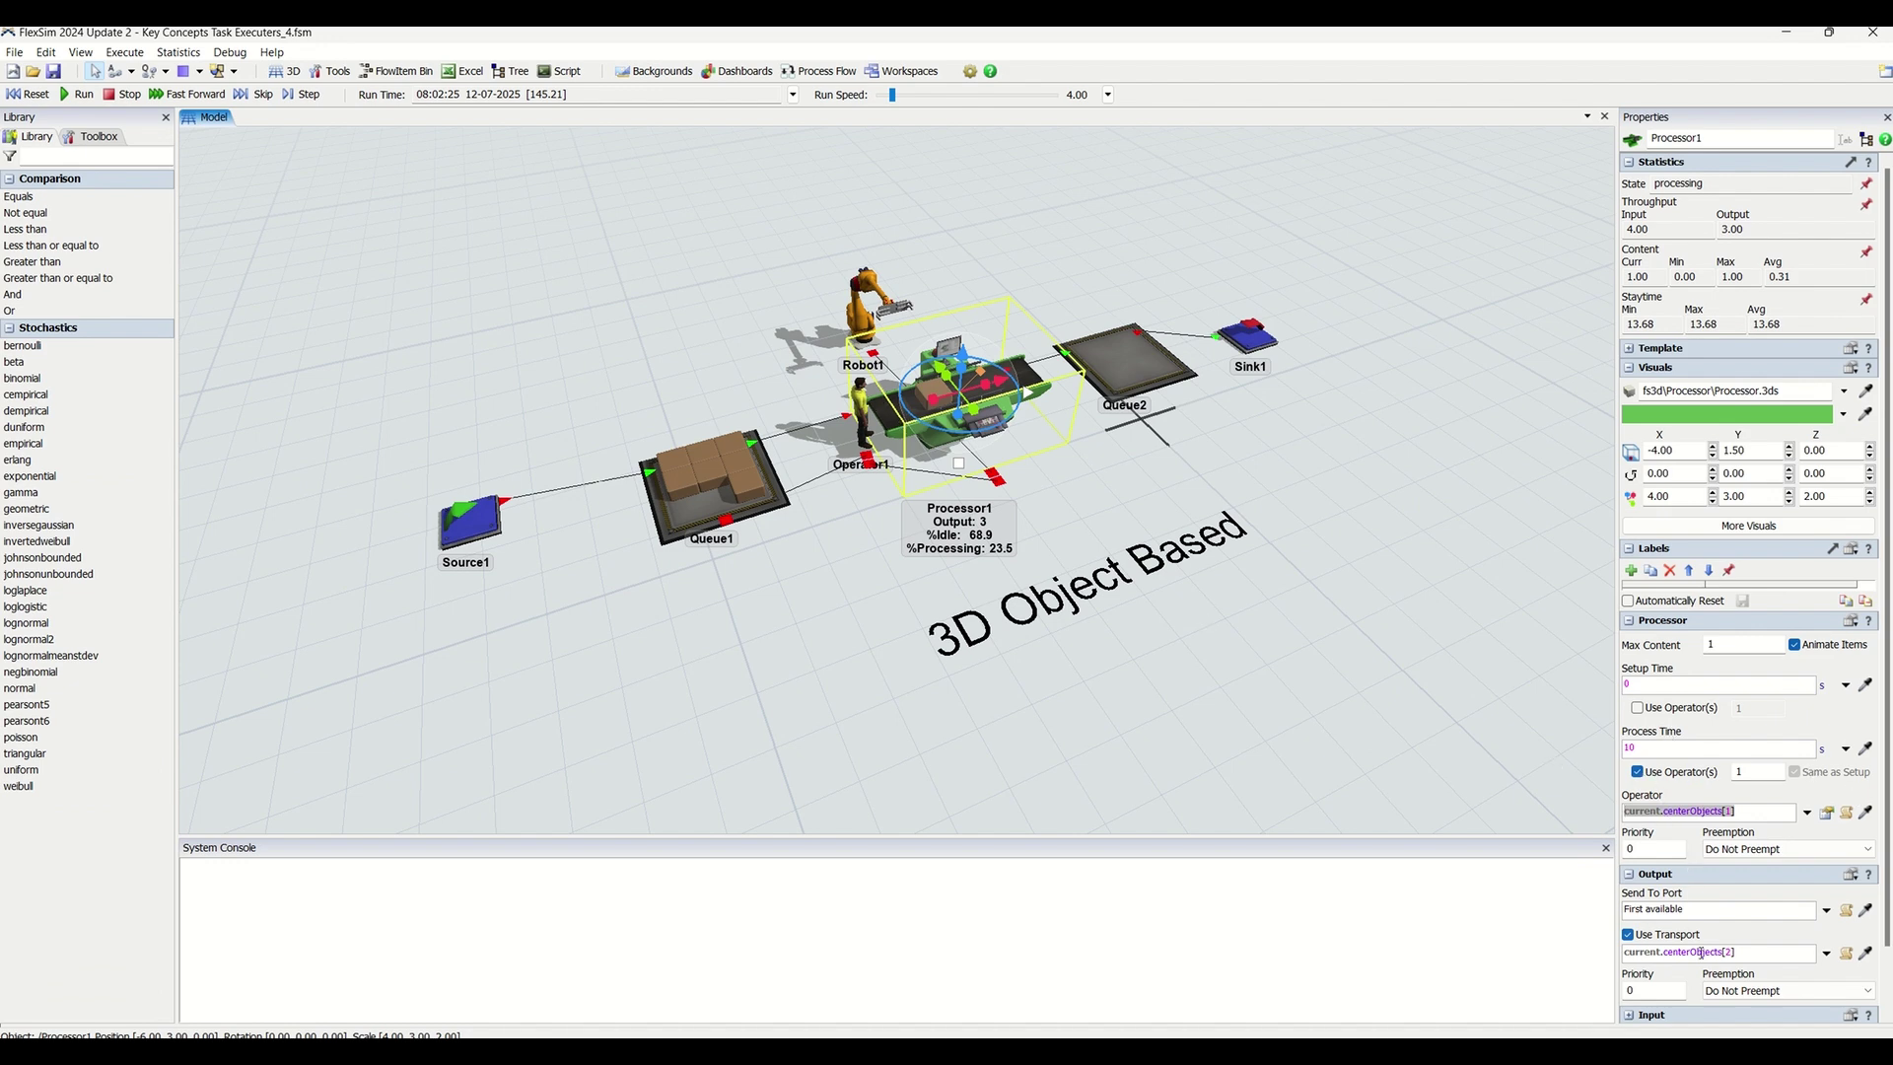
{"action": "left_click_drag", "start_coordinate": [1750, 953], "coordinate": [1617, 945]}
{"action": "left_click", "coordinate": [856, 398]}
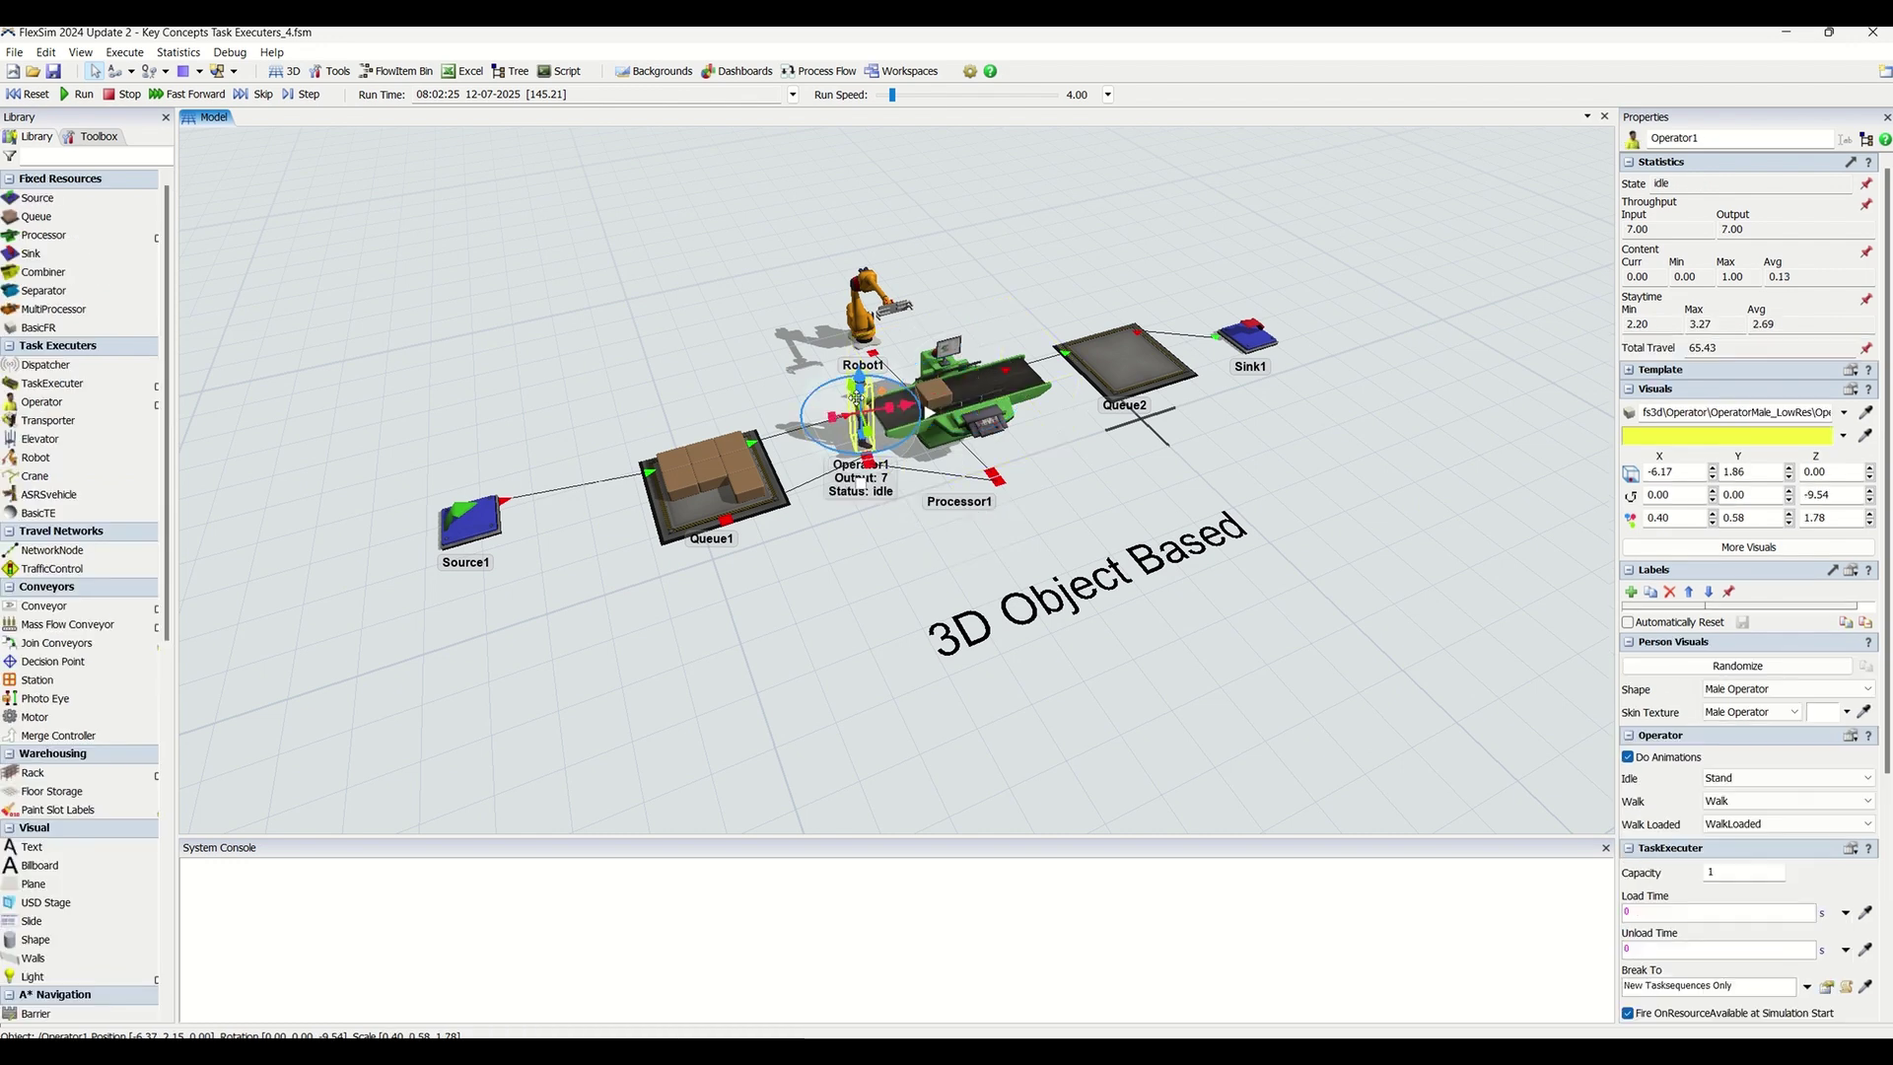
{"action": "left_click", "coordinate": [961, 392]}
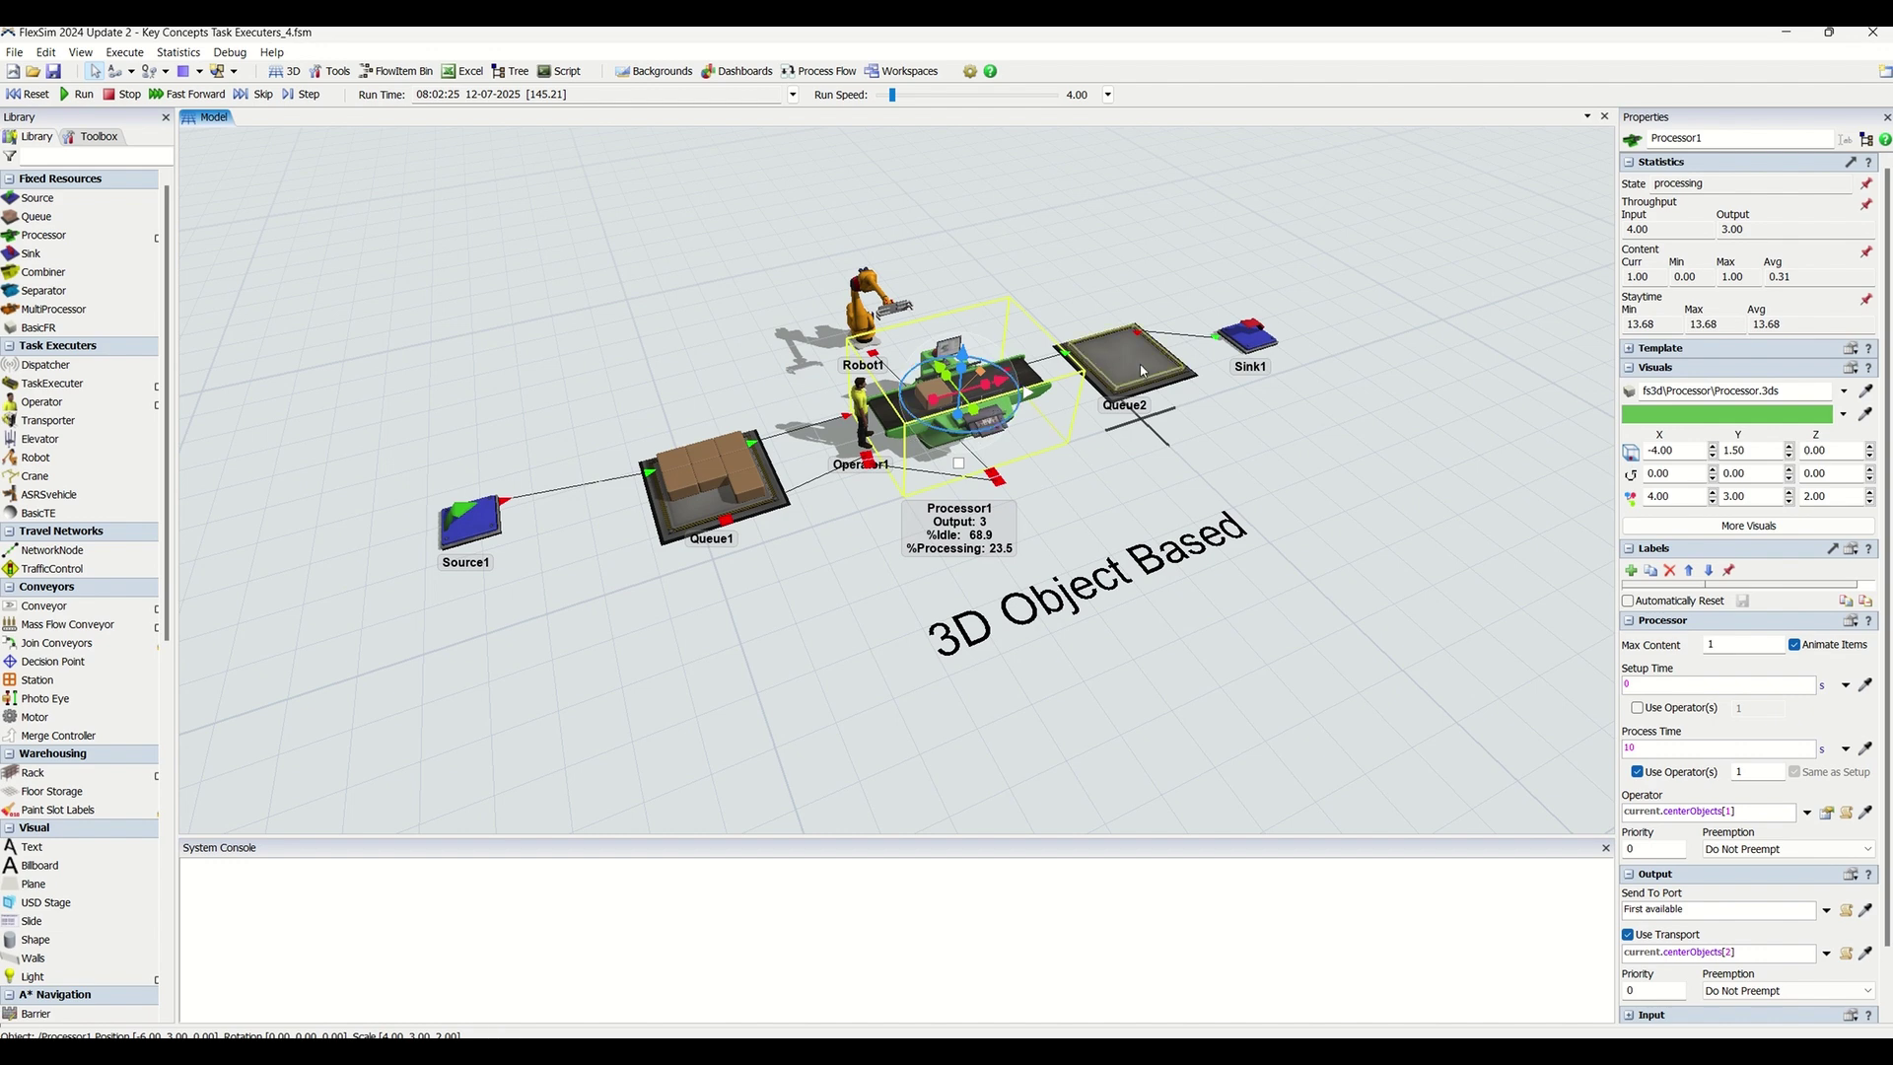
{"action": "left_click", "coordinate": [810, 608]}
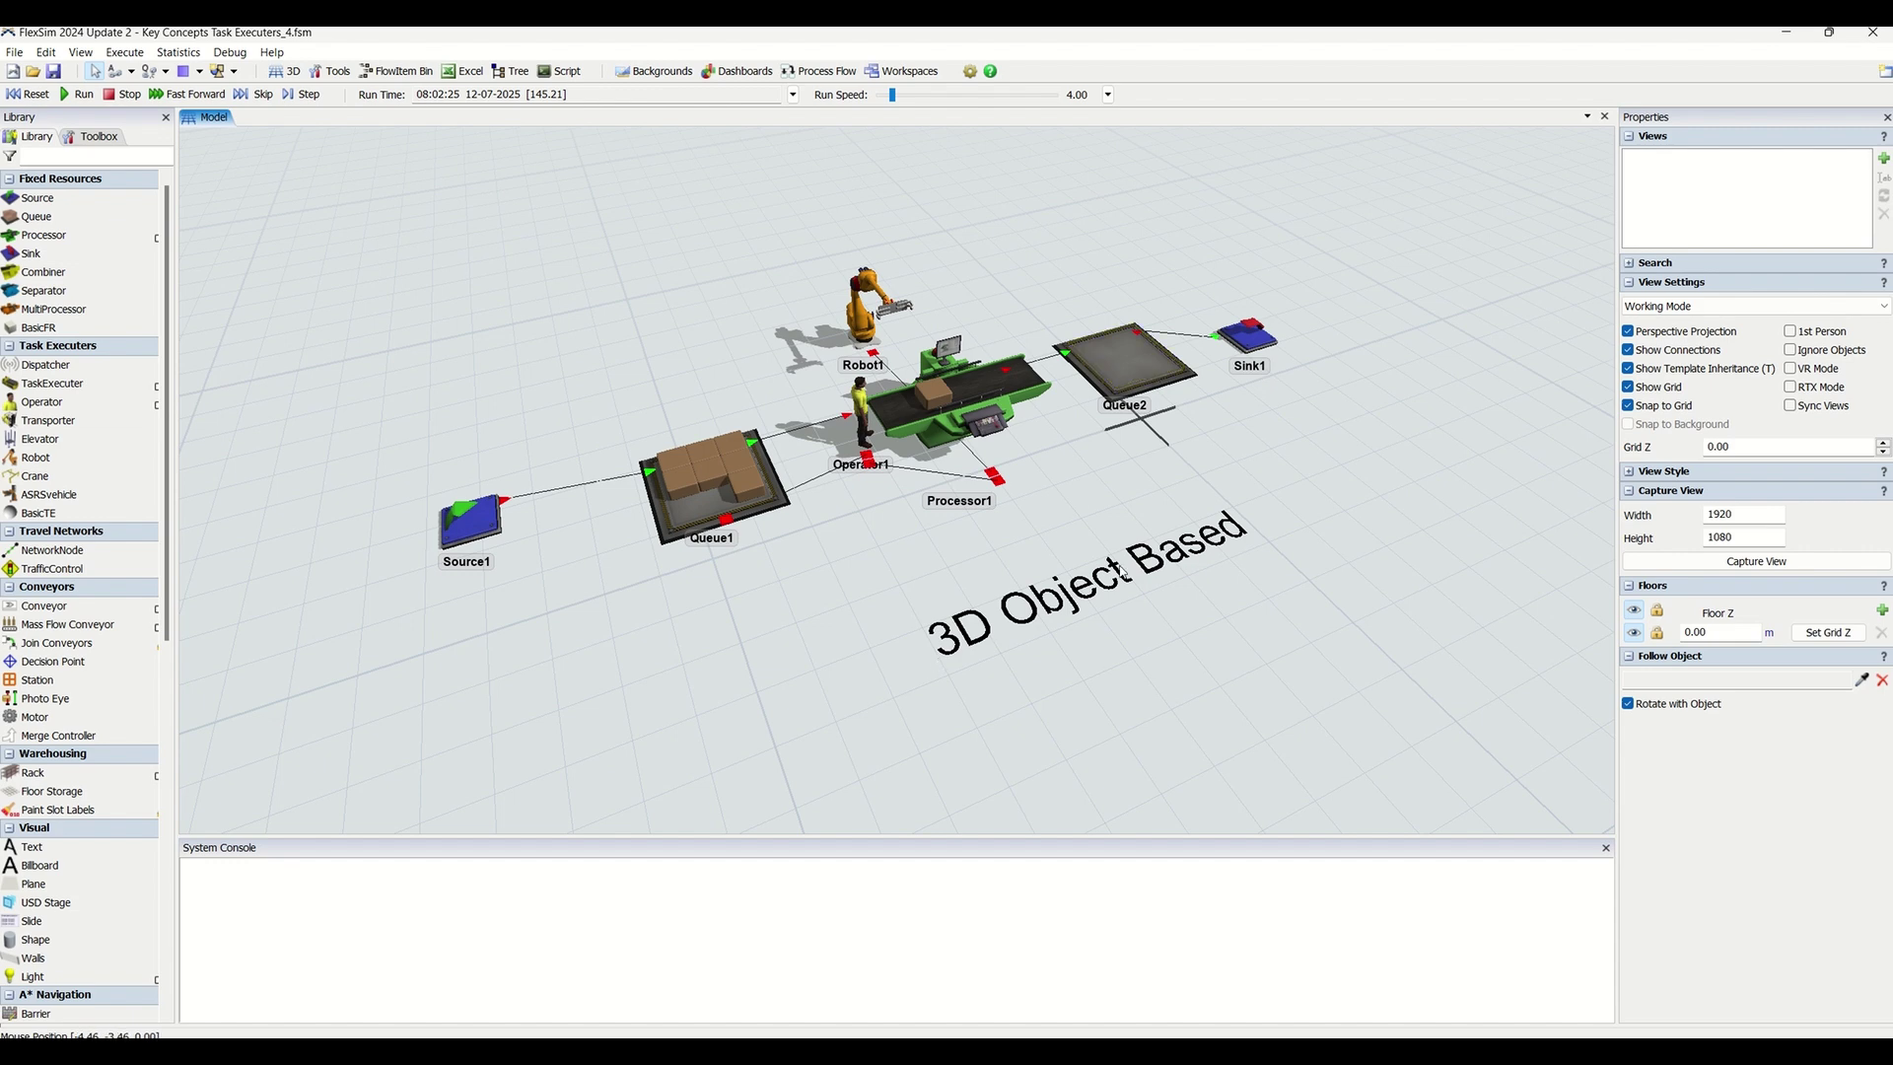
Look over the Process Flow Based model and return to a close view of the 3D Object Based model.
{"action": "scroll", "coordinate": [1130, 512], "scroll_direction": "down", "scroll_amount": 2}
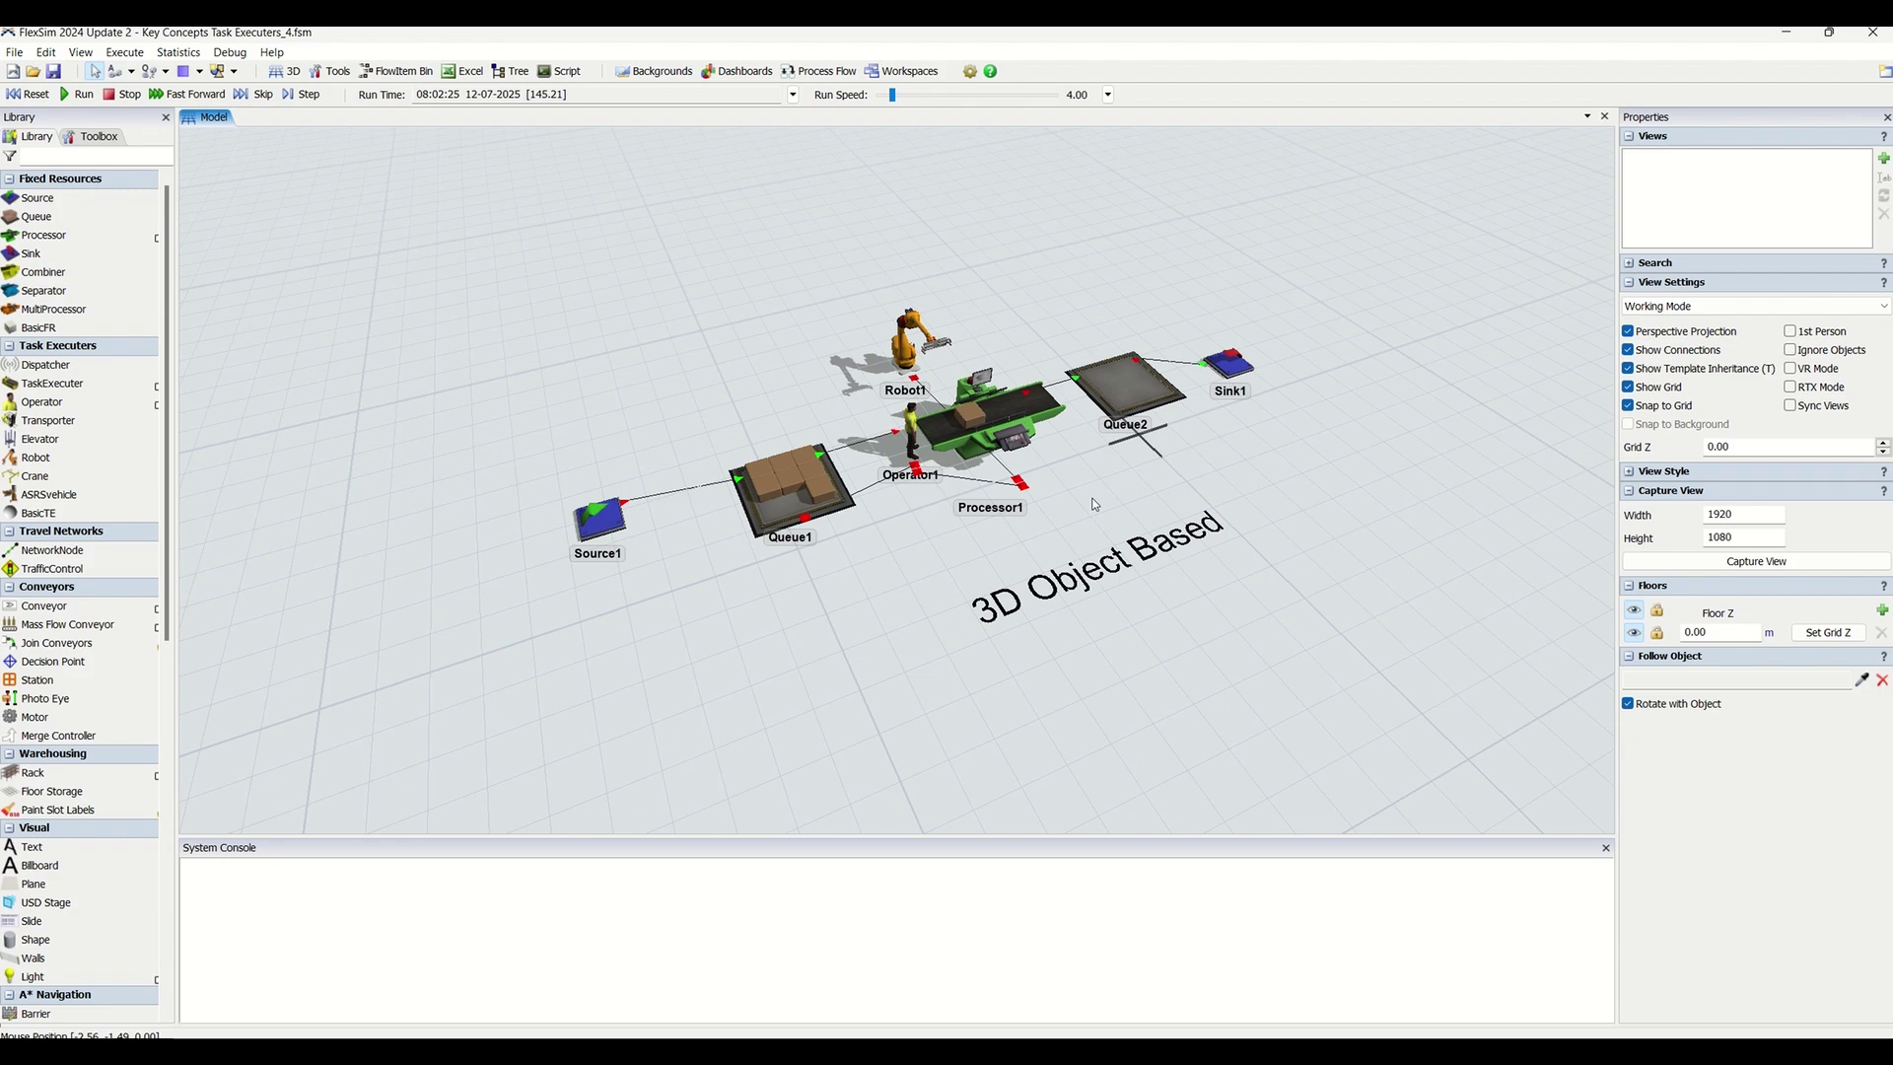
{"action": "left_click_drag", "start_coordinate": [1090, 499], "coordinate": [1055, 496]}
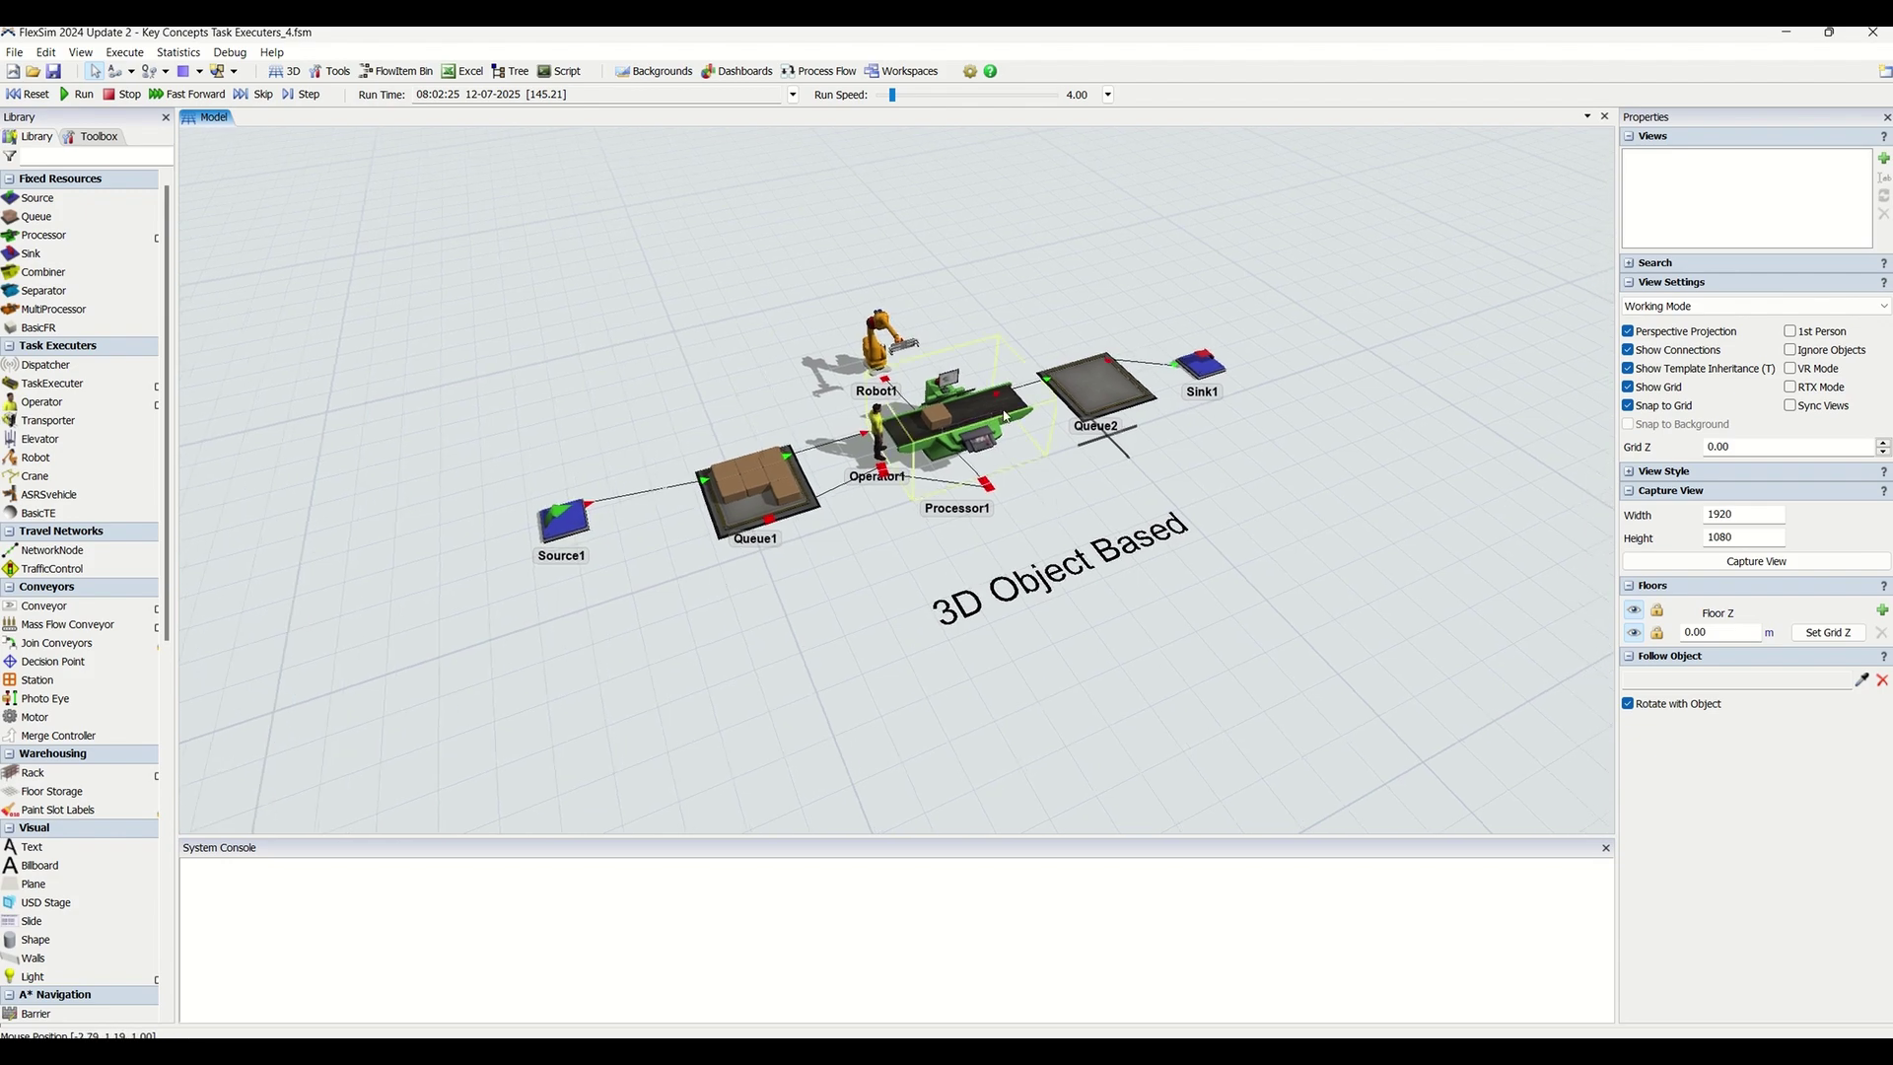
{"action": "left_click_drag", "start_coordinate": [1153, 607], "coordinate": [979, 296]}
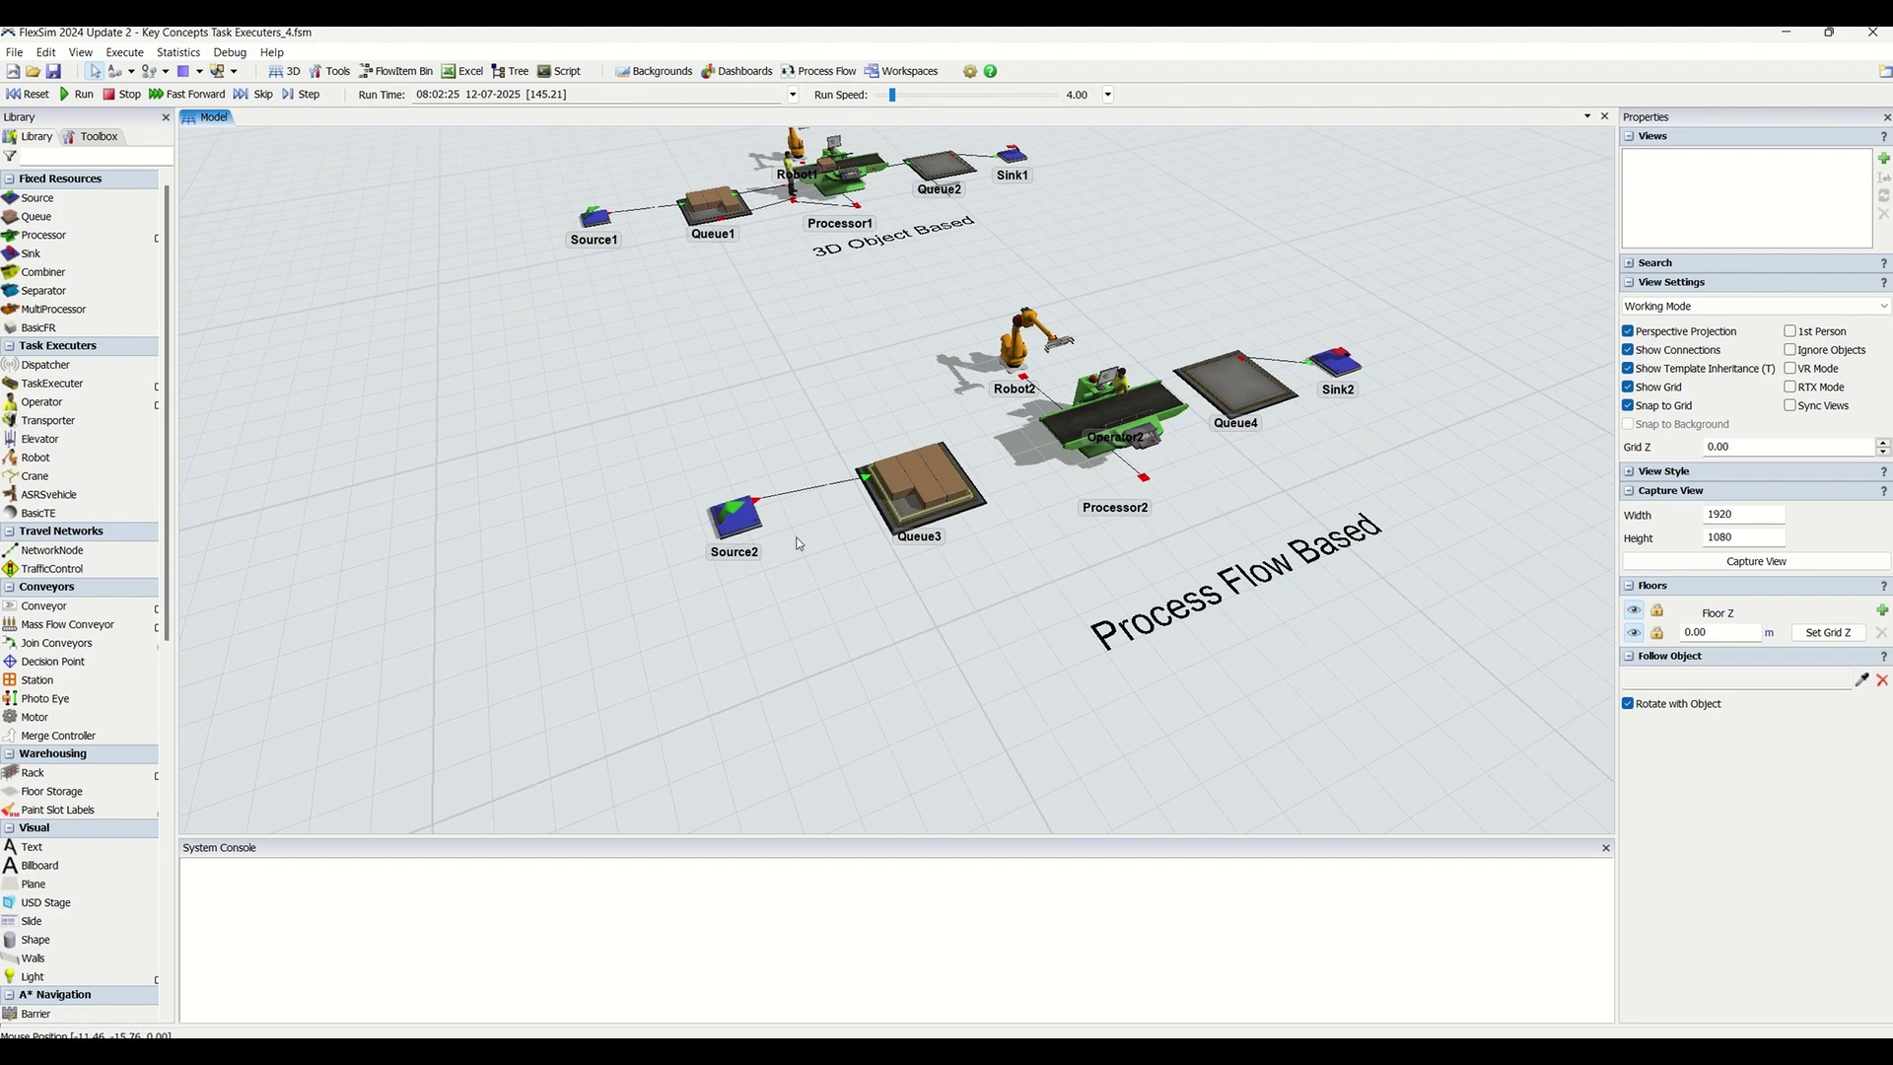
{"action": "scroll", "coordinate": [947, 441], "scroll_direction": "up", "scroll_amount": 3}
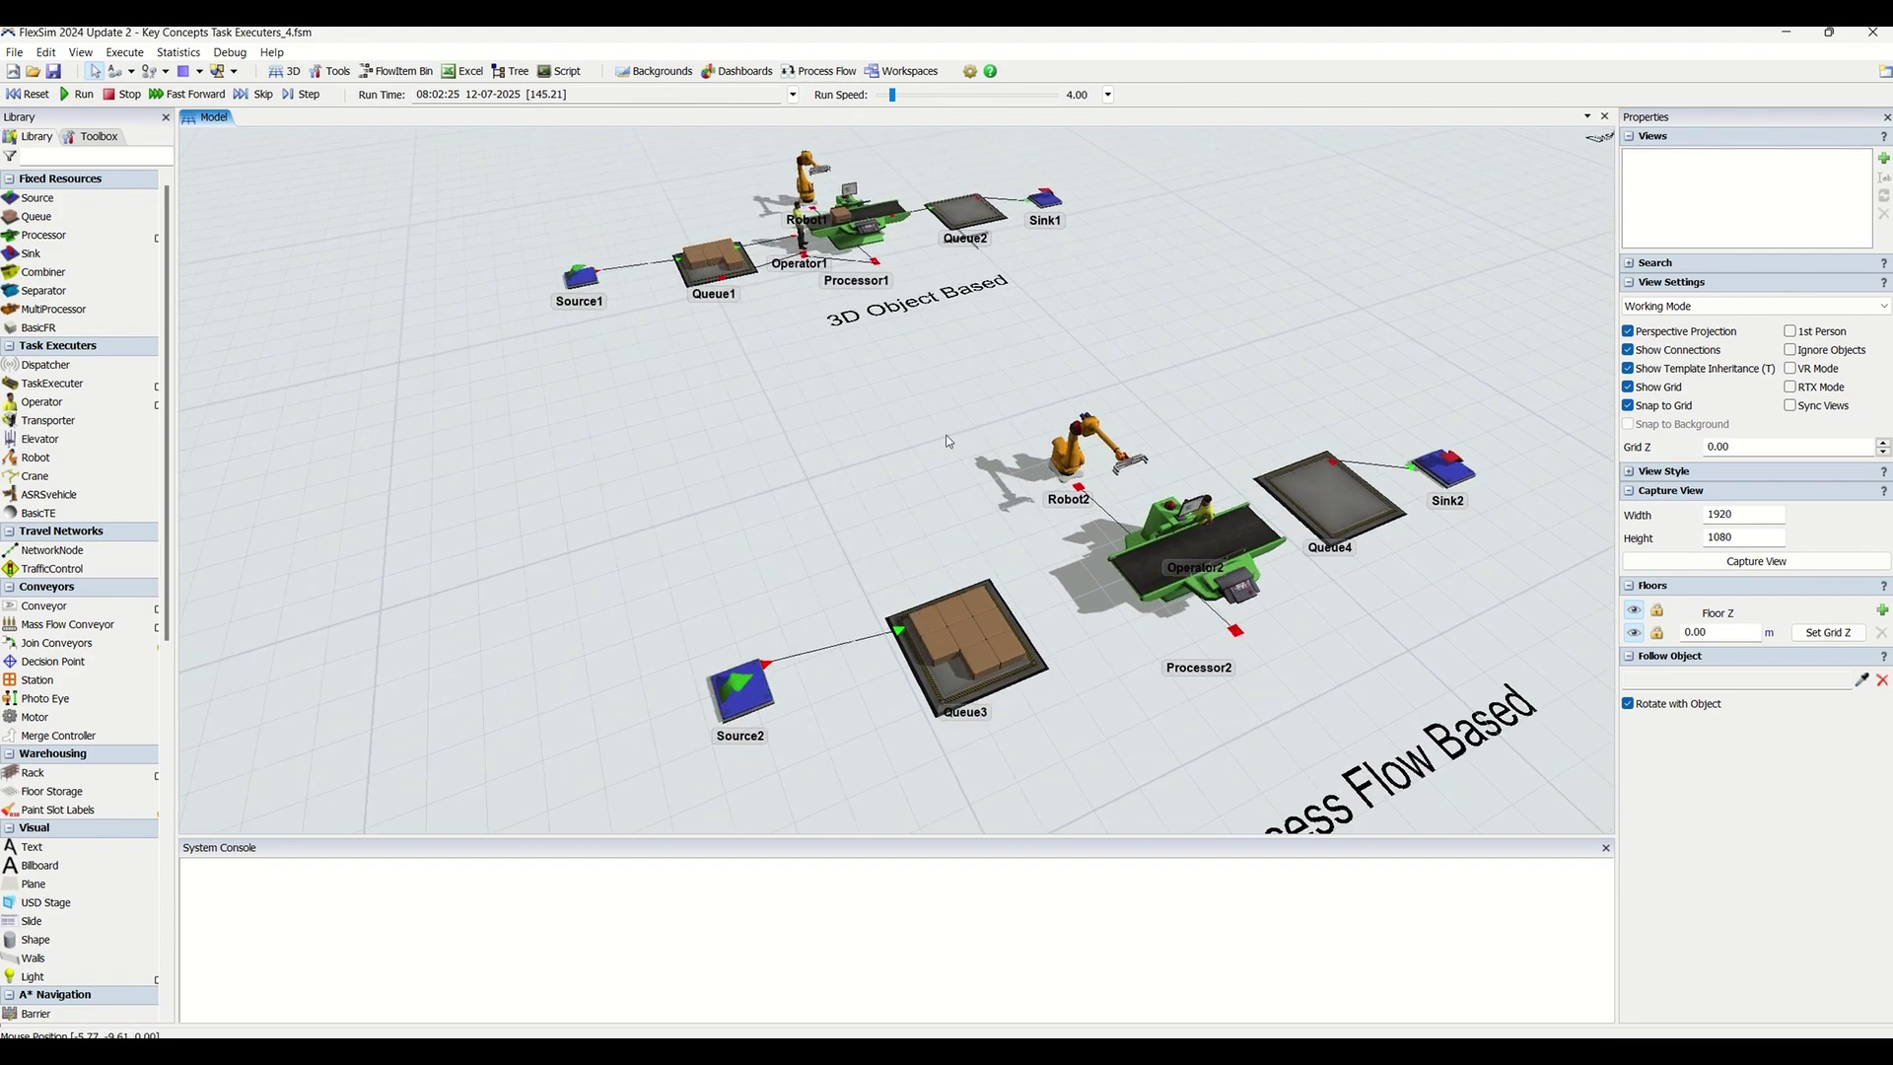
{"action": "left_click_drag", "start_coordinate": [948, 441], "coordinate": [1003, 680]}
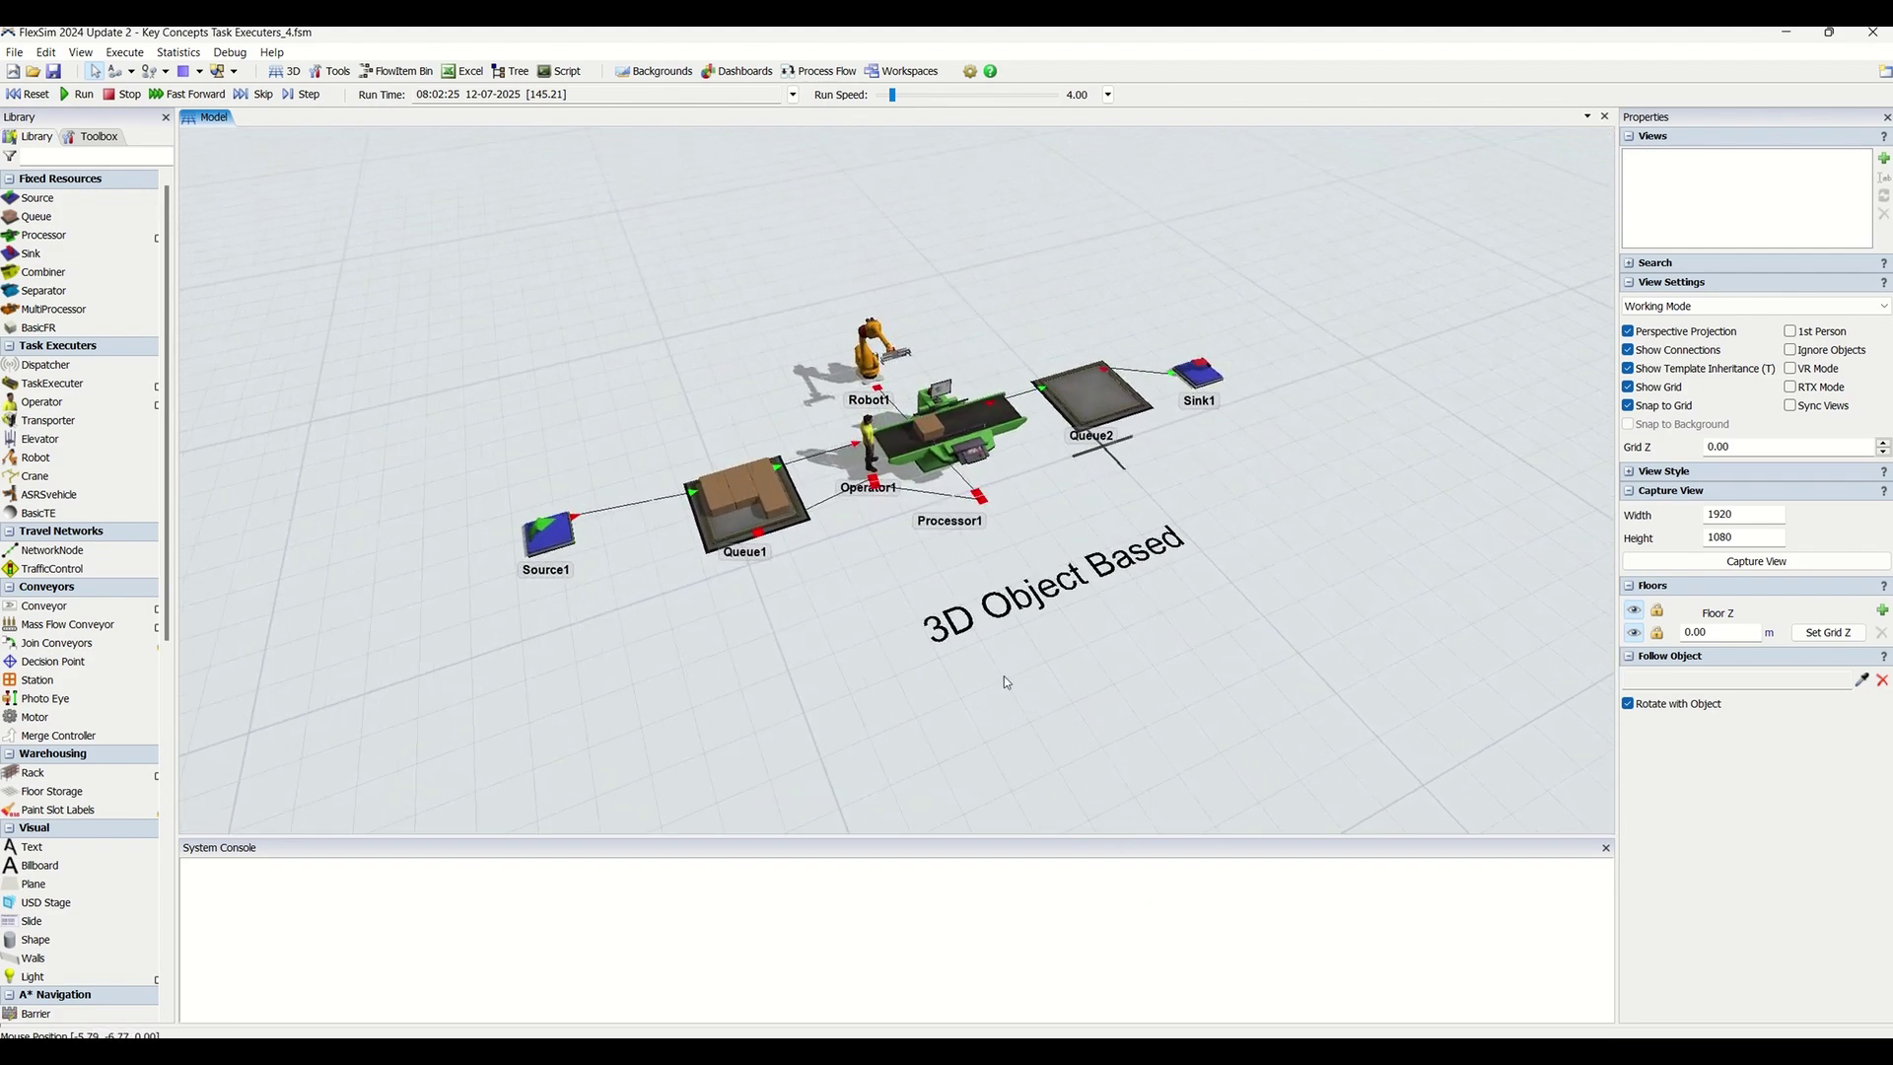
{"action": "scroll", "coordinate": [920, 495], "scroll_direction": "up", "scroll_amount": 4}
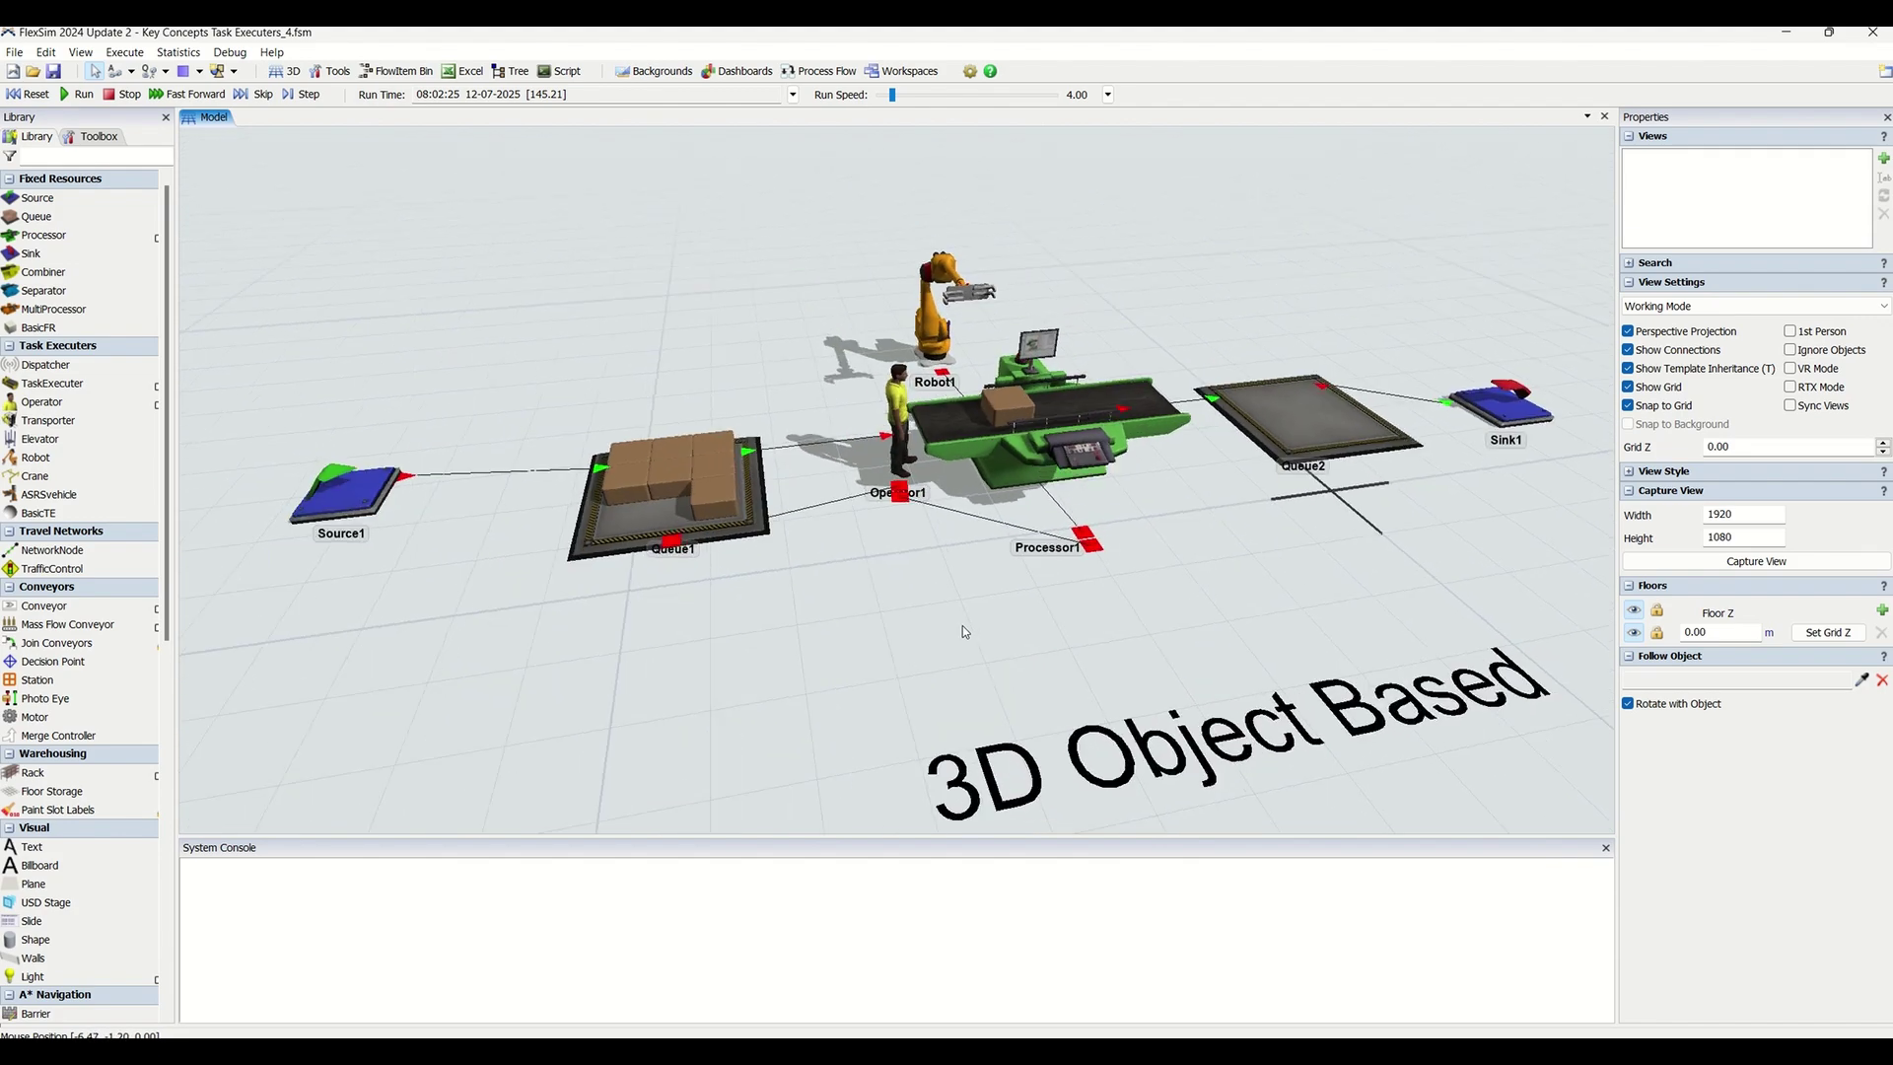
{"action": "right_click_drag", "start_coordinate": [962, 625], "coordinate": [932, 608]}
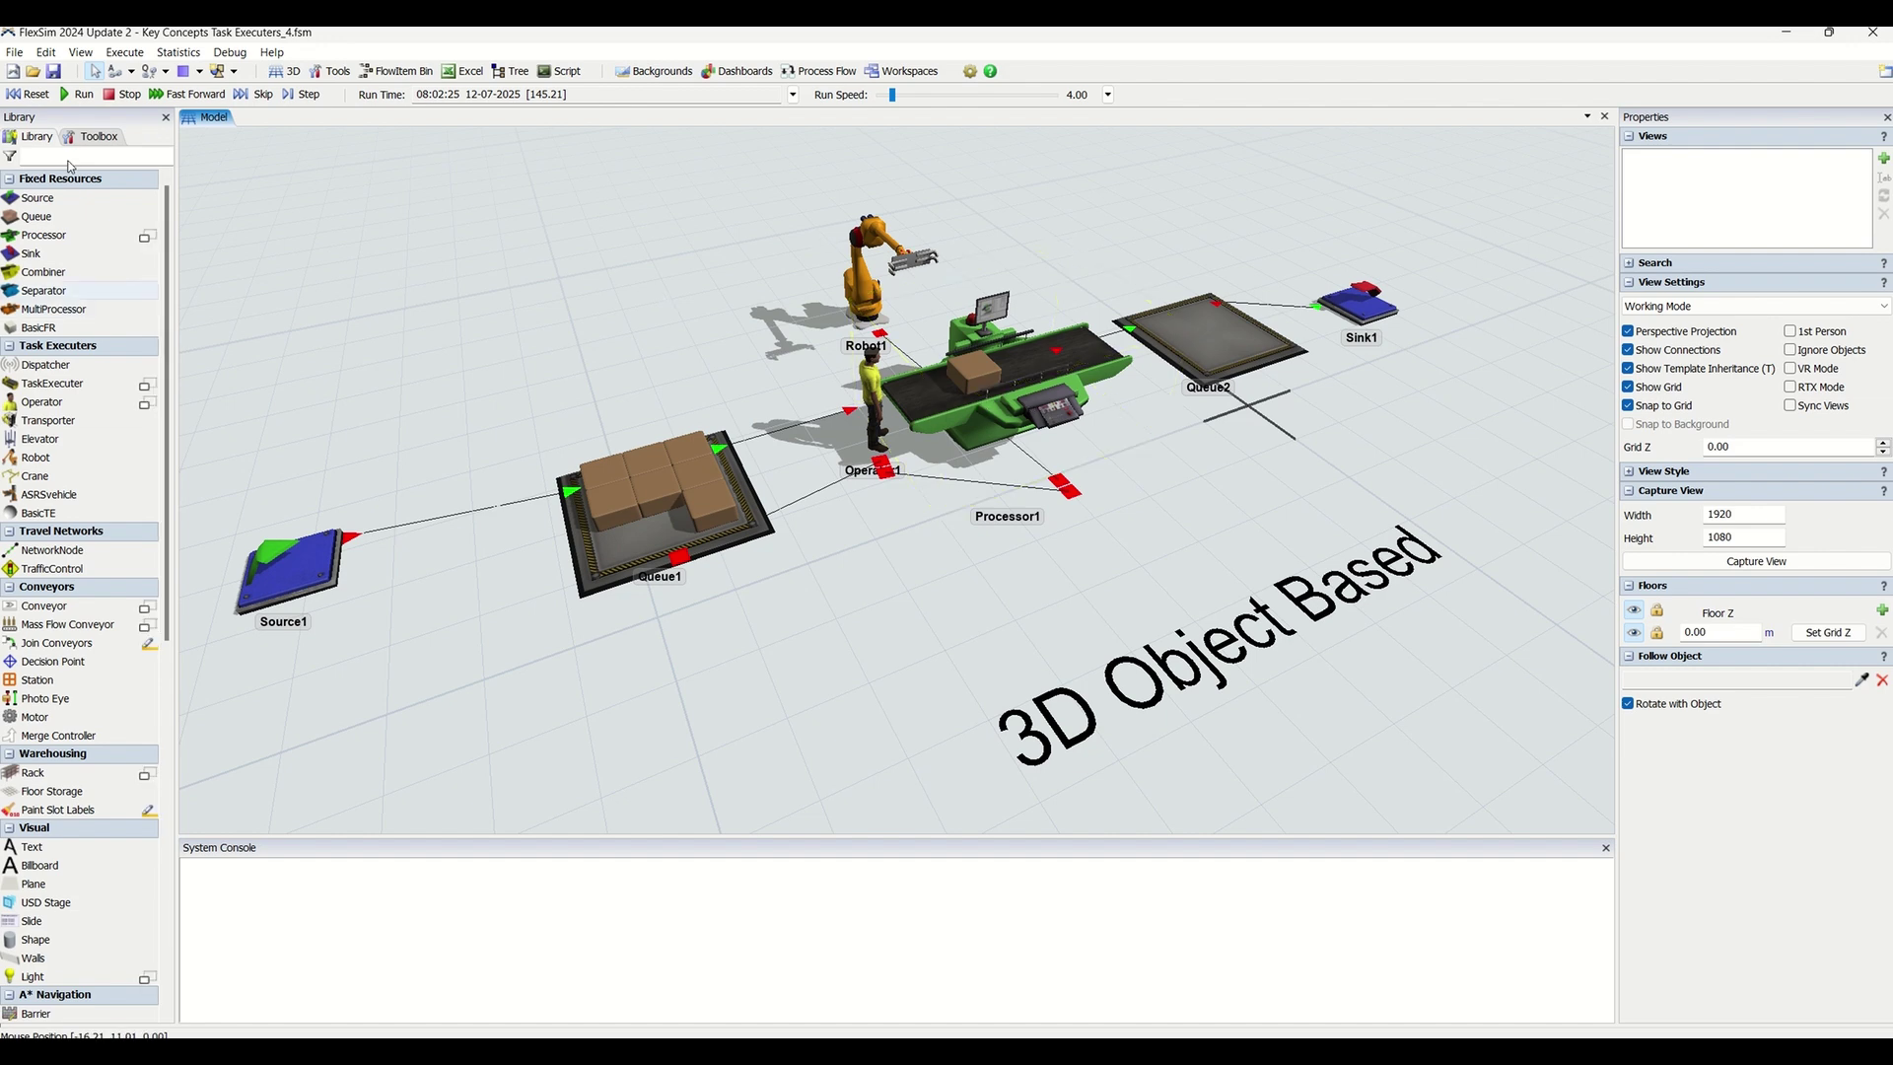
Run the simulation while checking the state statistics of Operator1 and Robot1, and stop the run.
{"action": "left_click", "coordinate": [873, 401]}
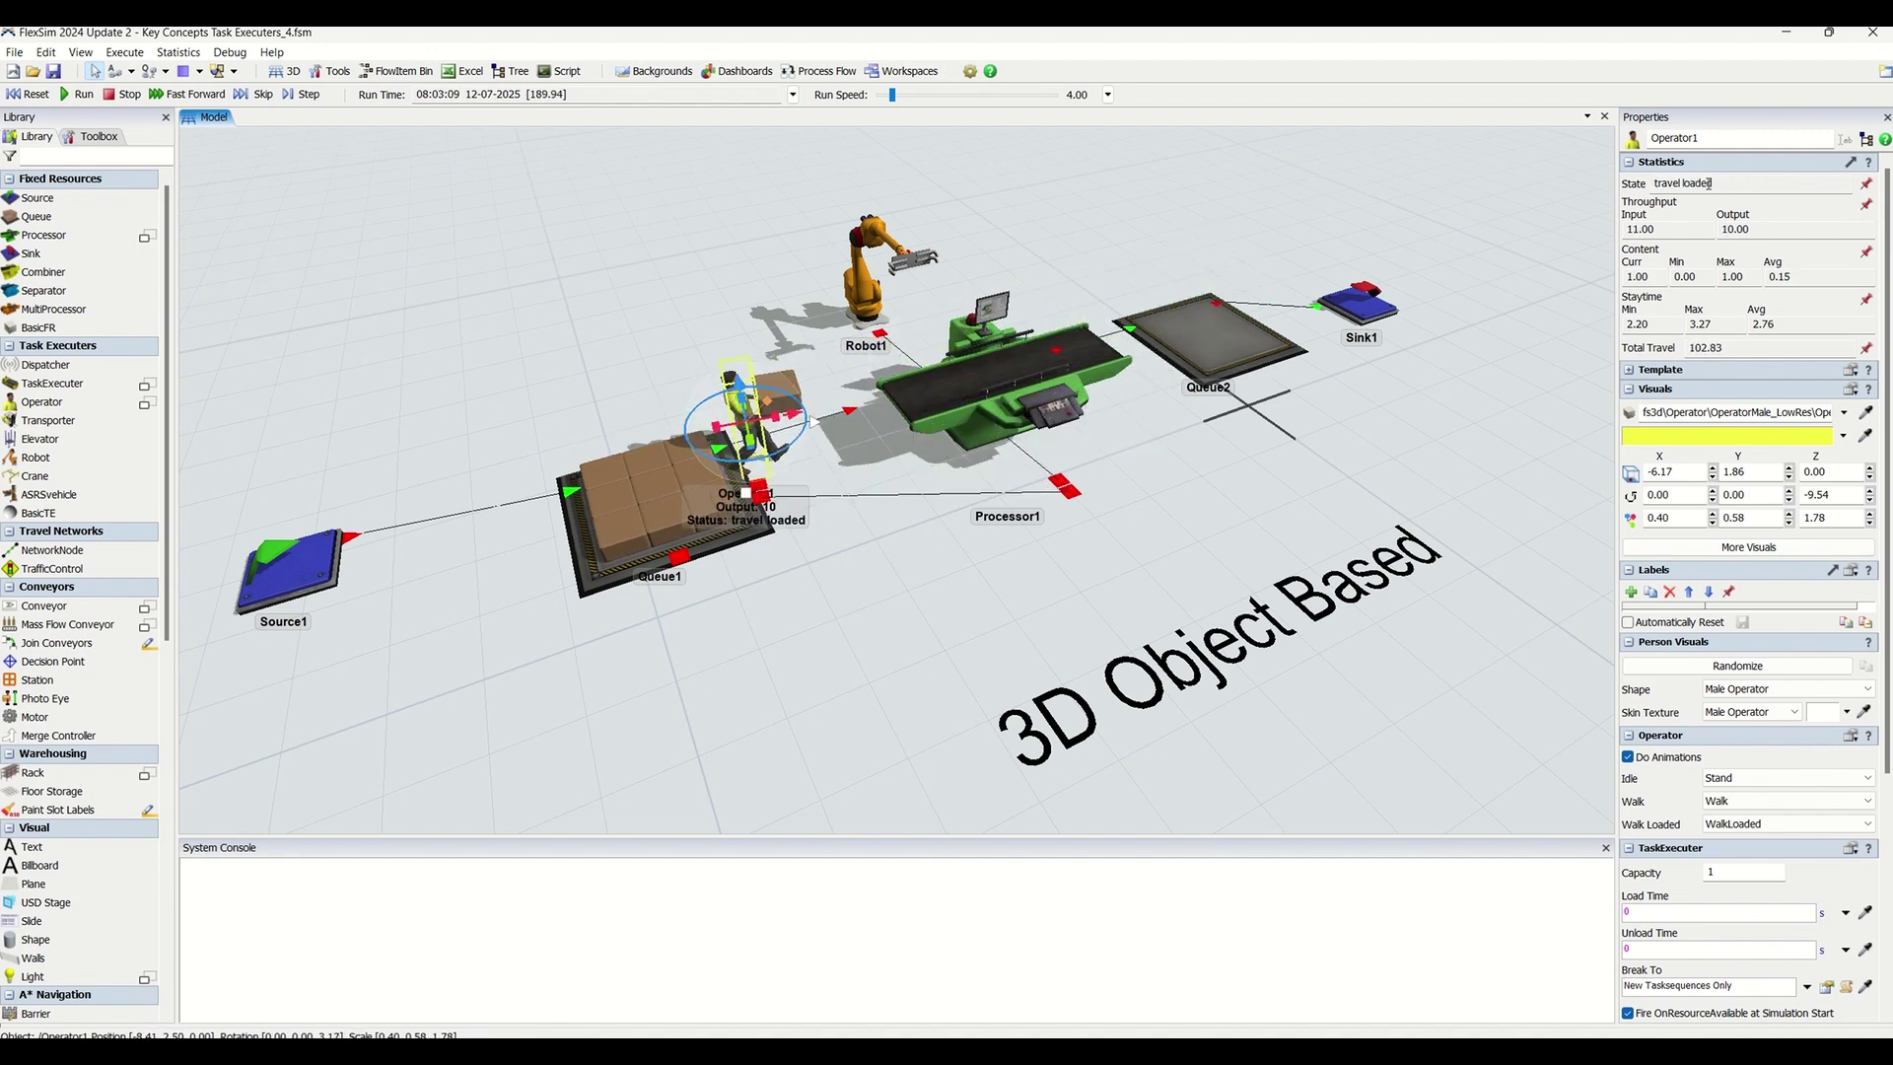
{"action": "left_click", "coordinate": [856, 275]}
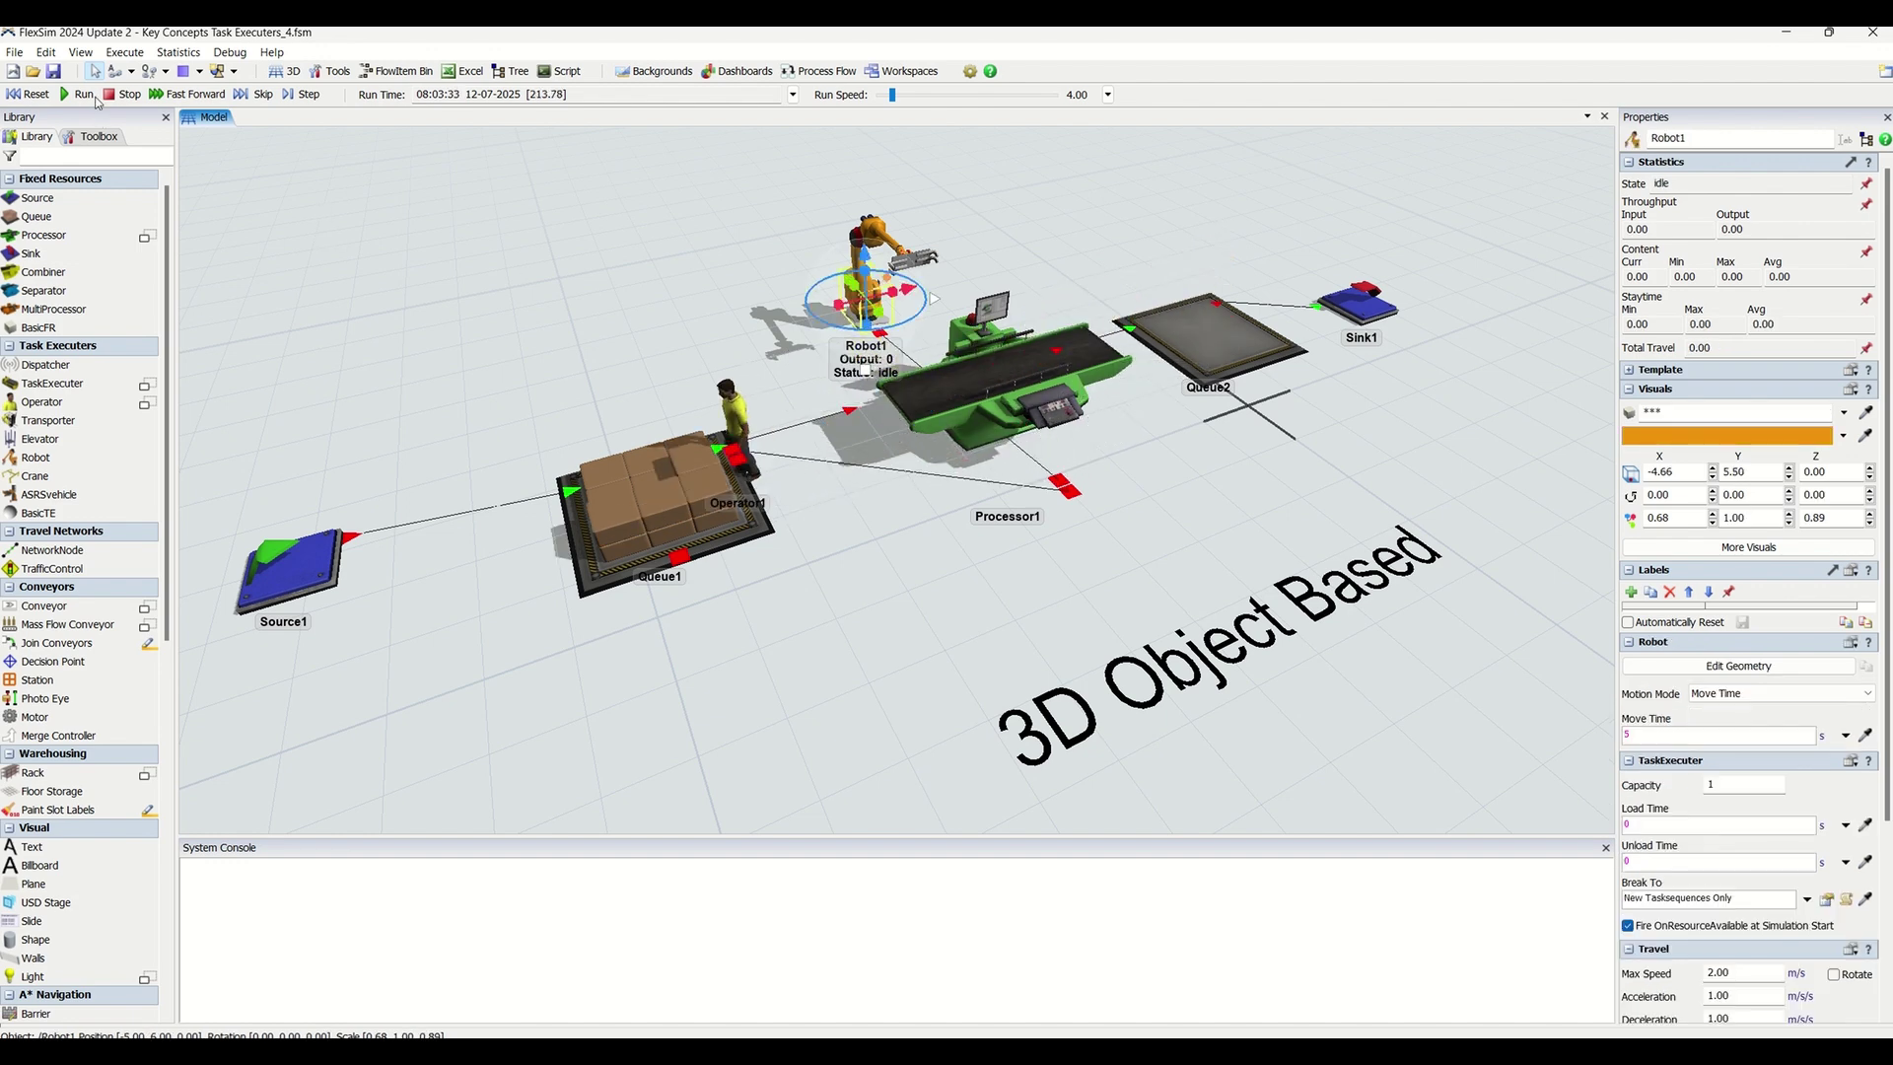
{"action": "left_click", "coordinate": [118, 96]}
Open the list of object events for Operator1.
{"action": "left_click", "coordinate": [855, 401]}
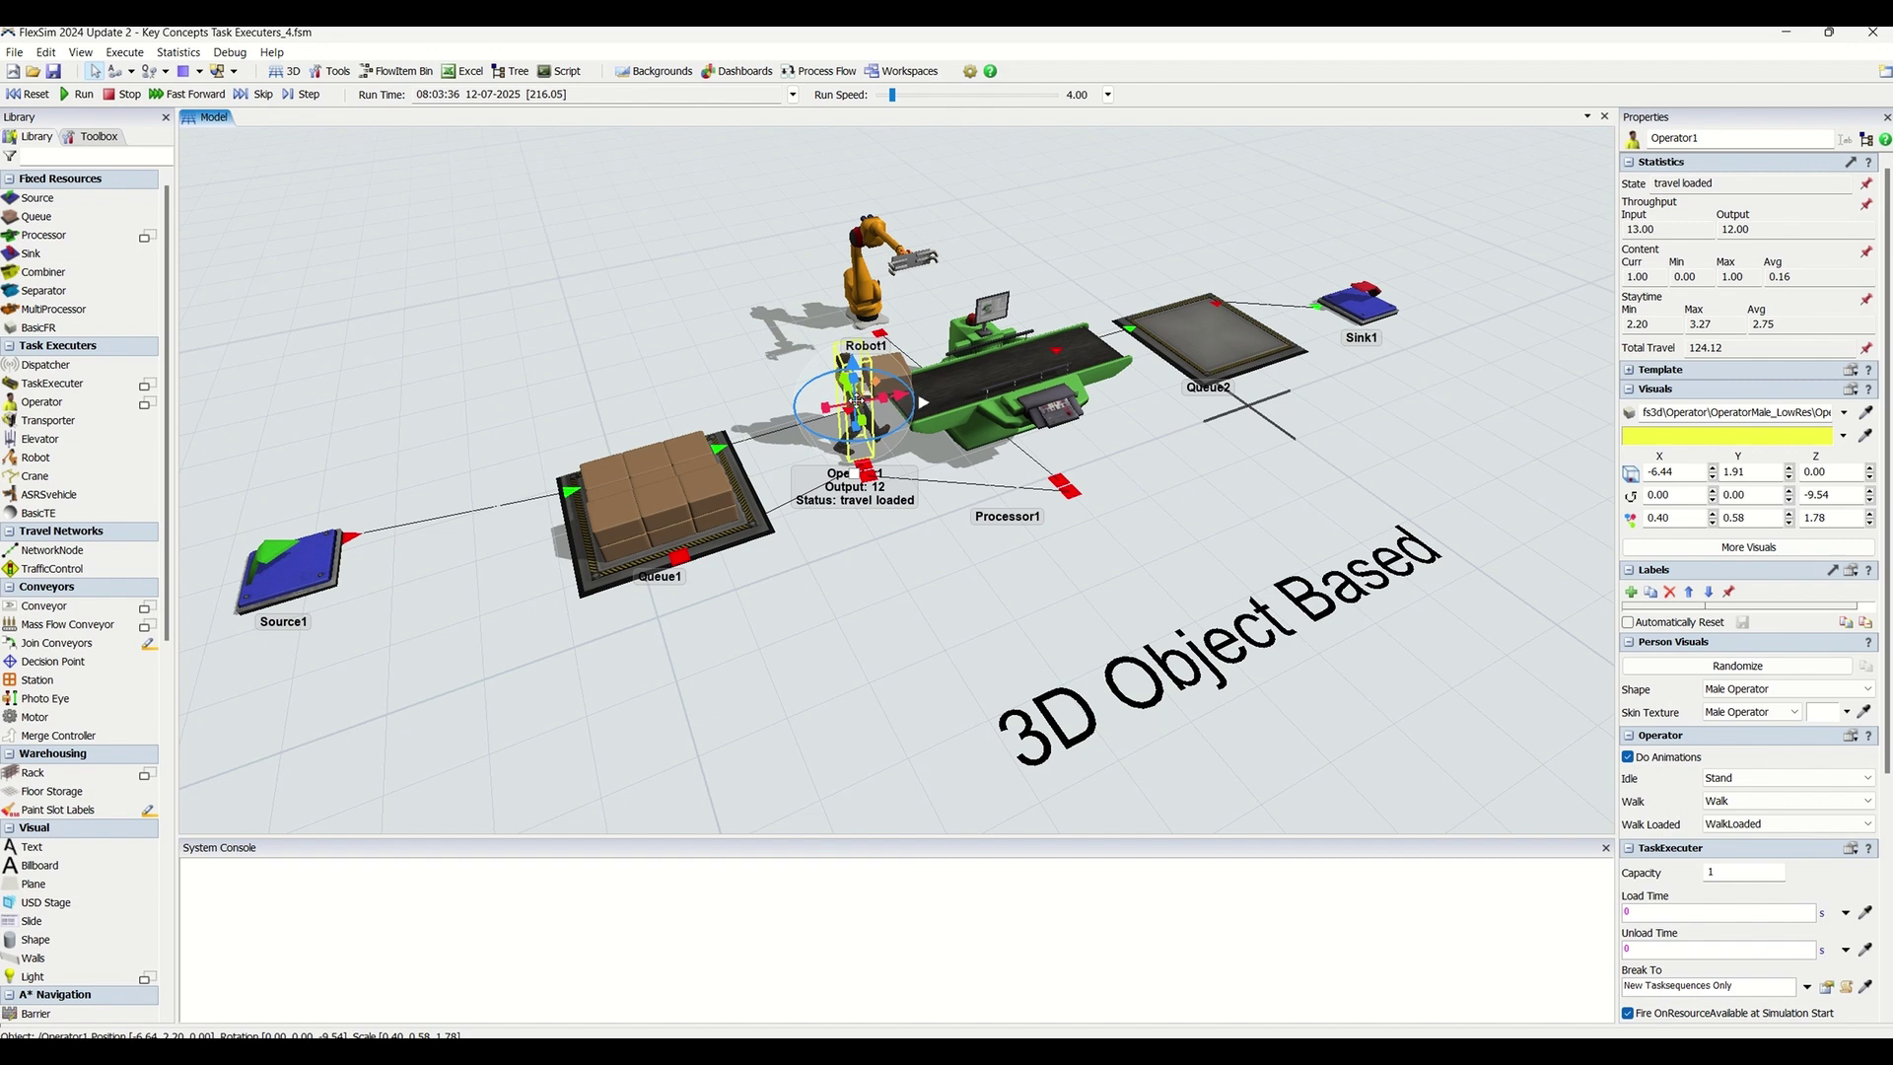
{"action": "left_click", "coordinate": [974, 576]}
{"action": "right_click", "coordinate": [858, 400]}
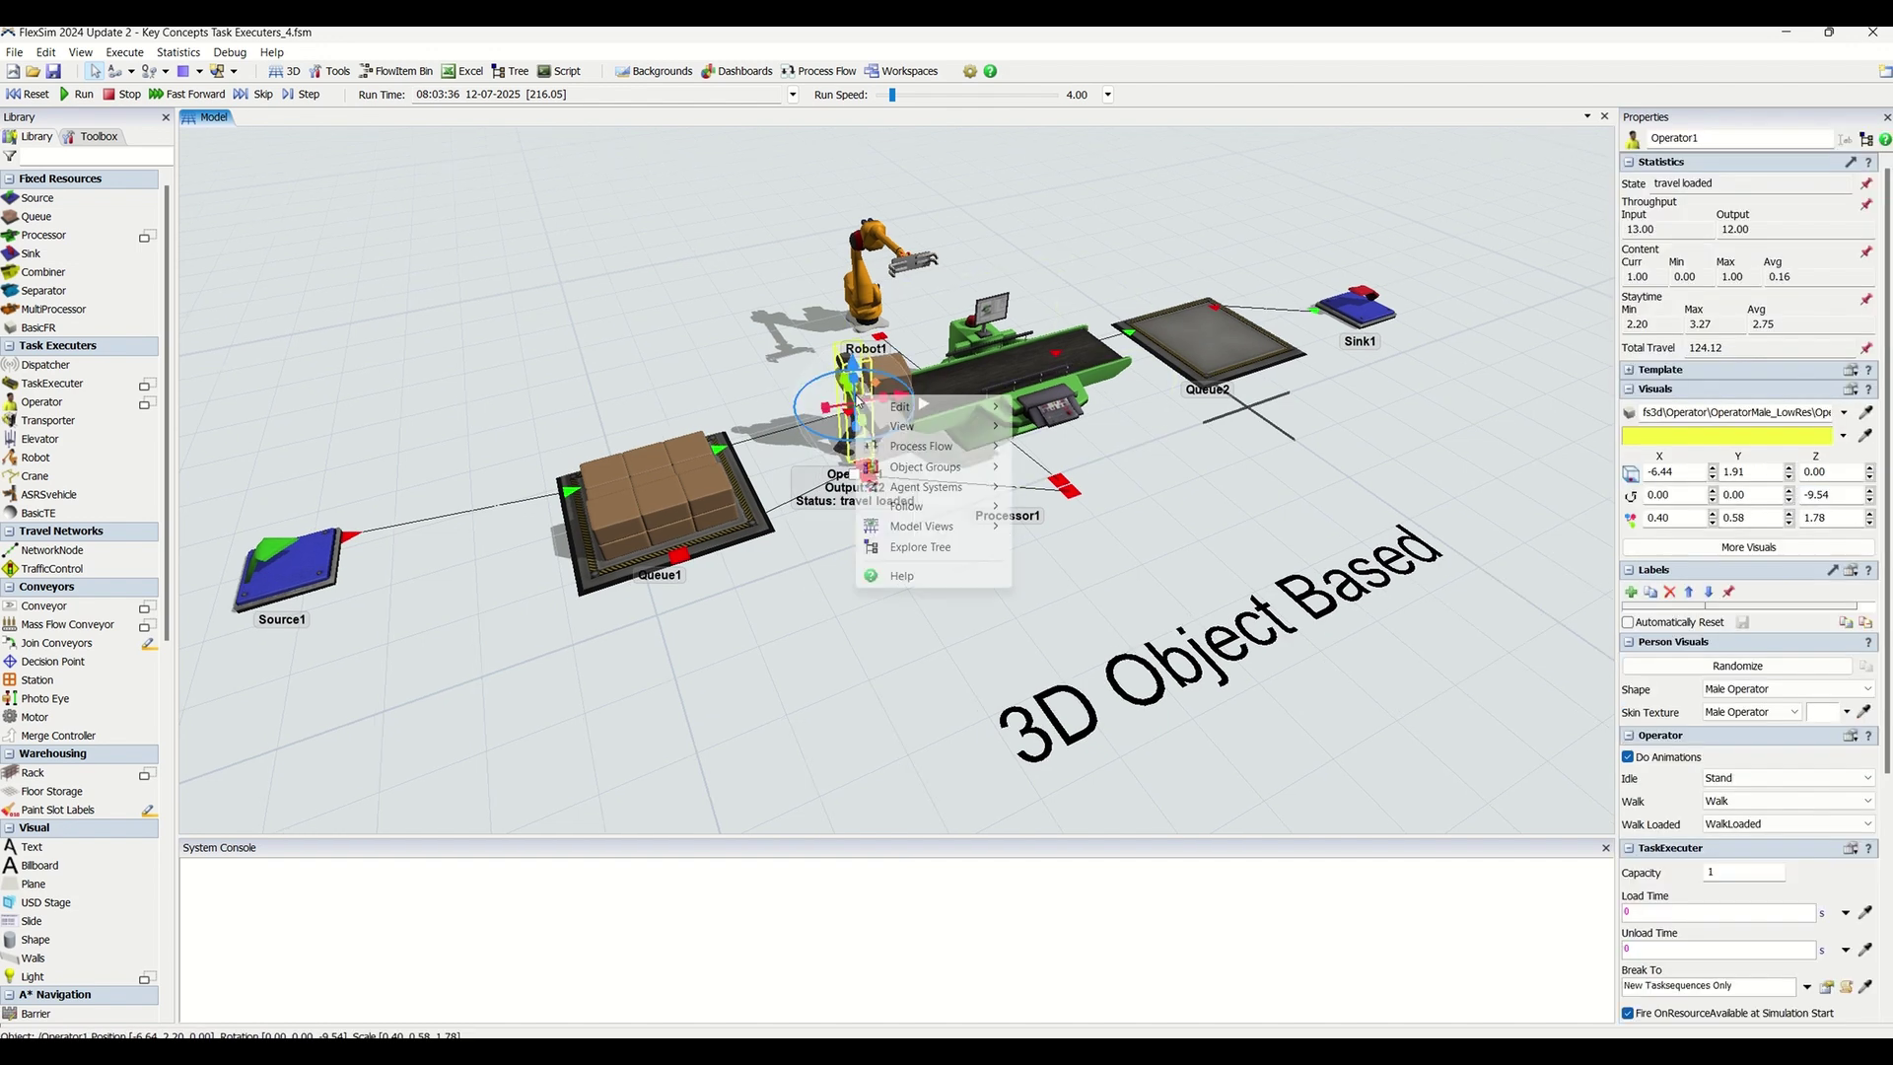
{"action": "mouse_move", "coordinate": [902, 425]}
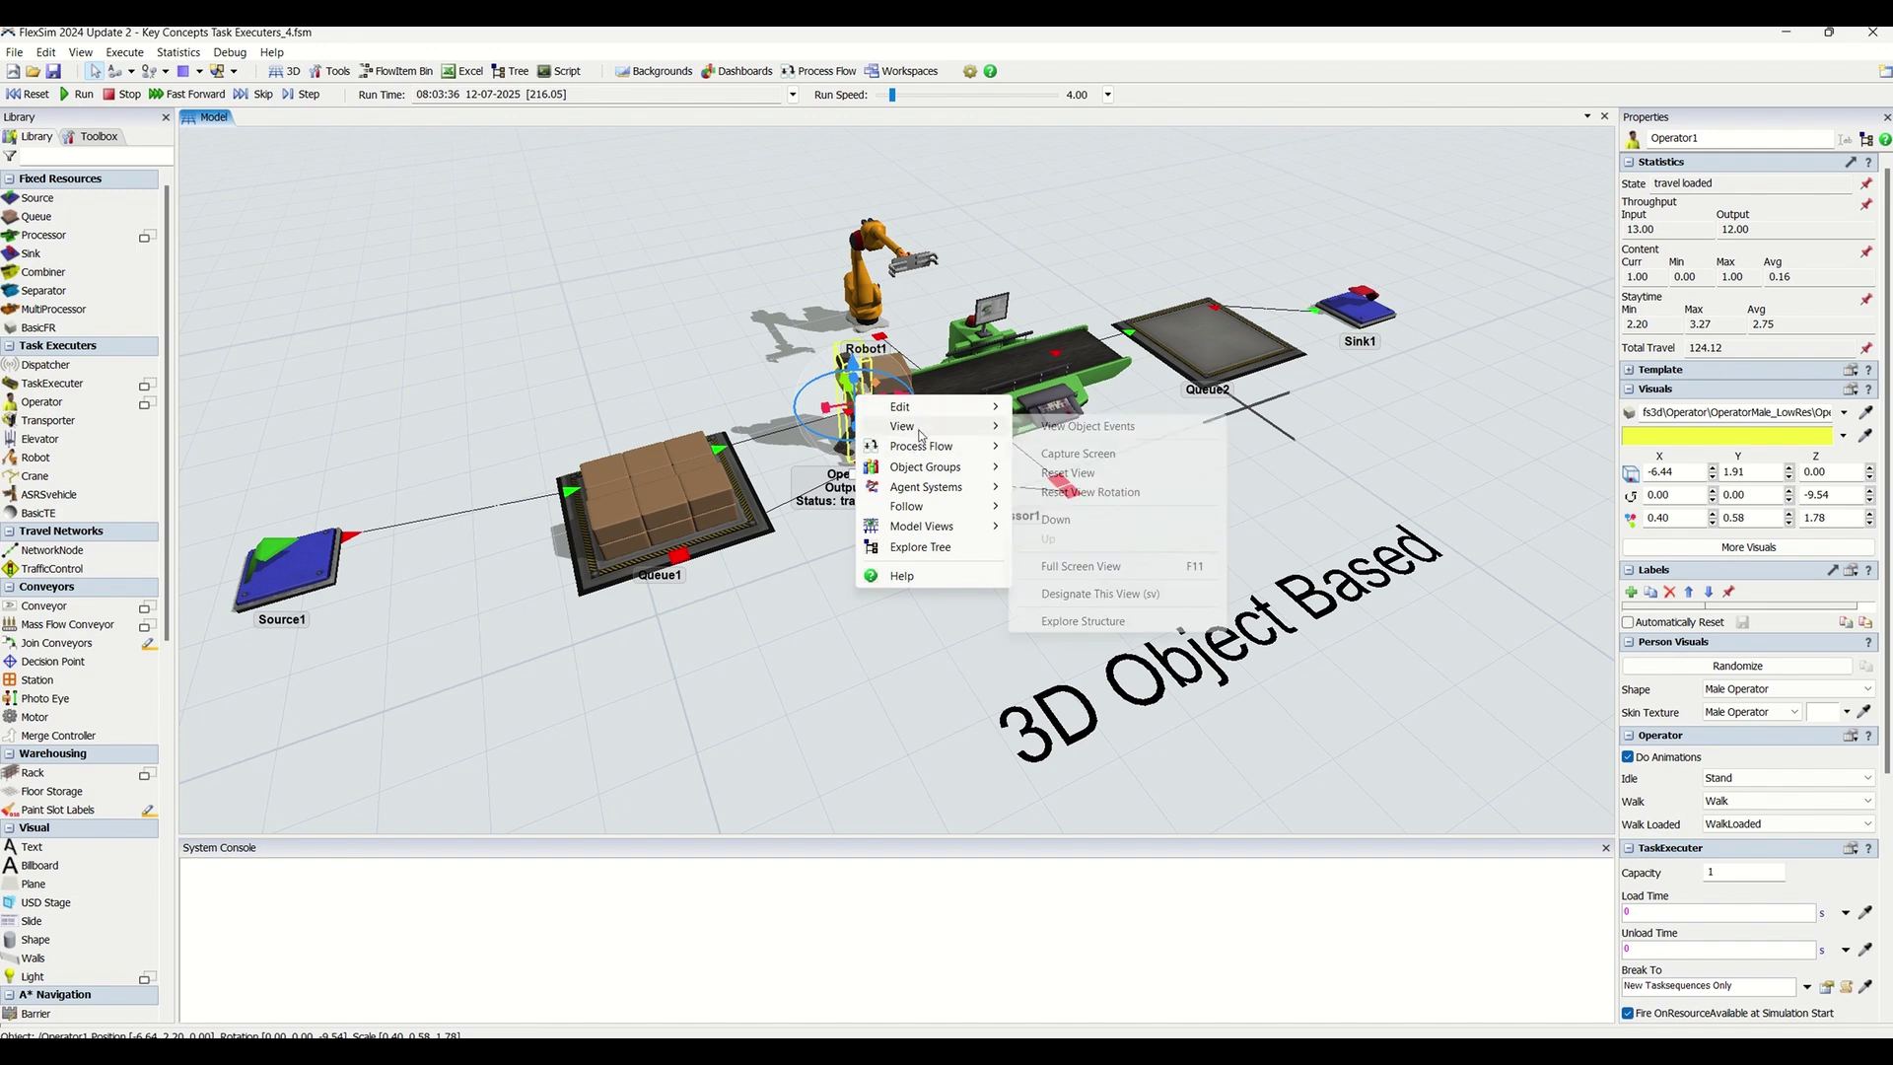
{"action": "left_click", "coordinate": [1114, 428]}
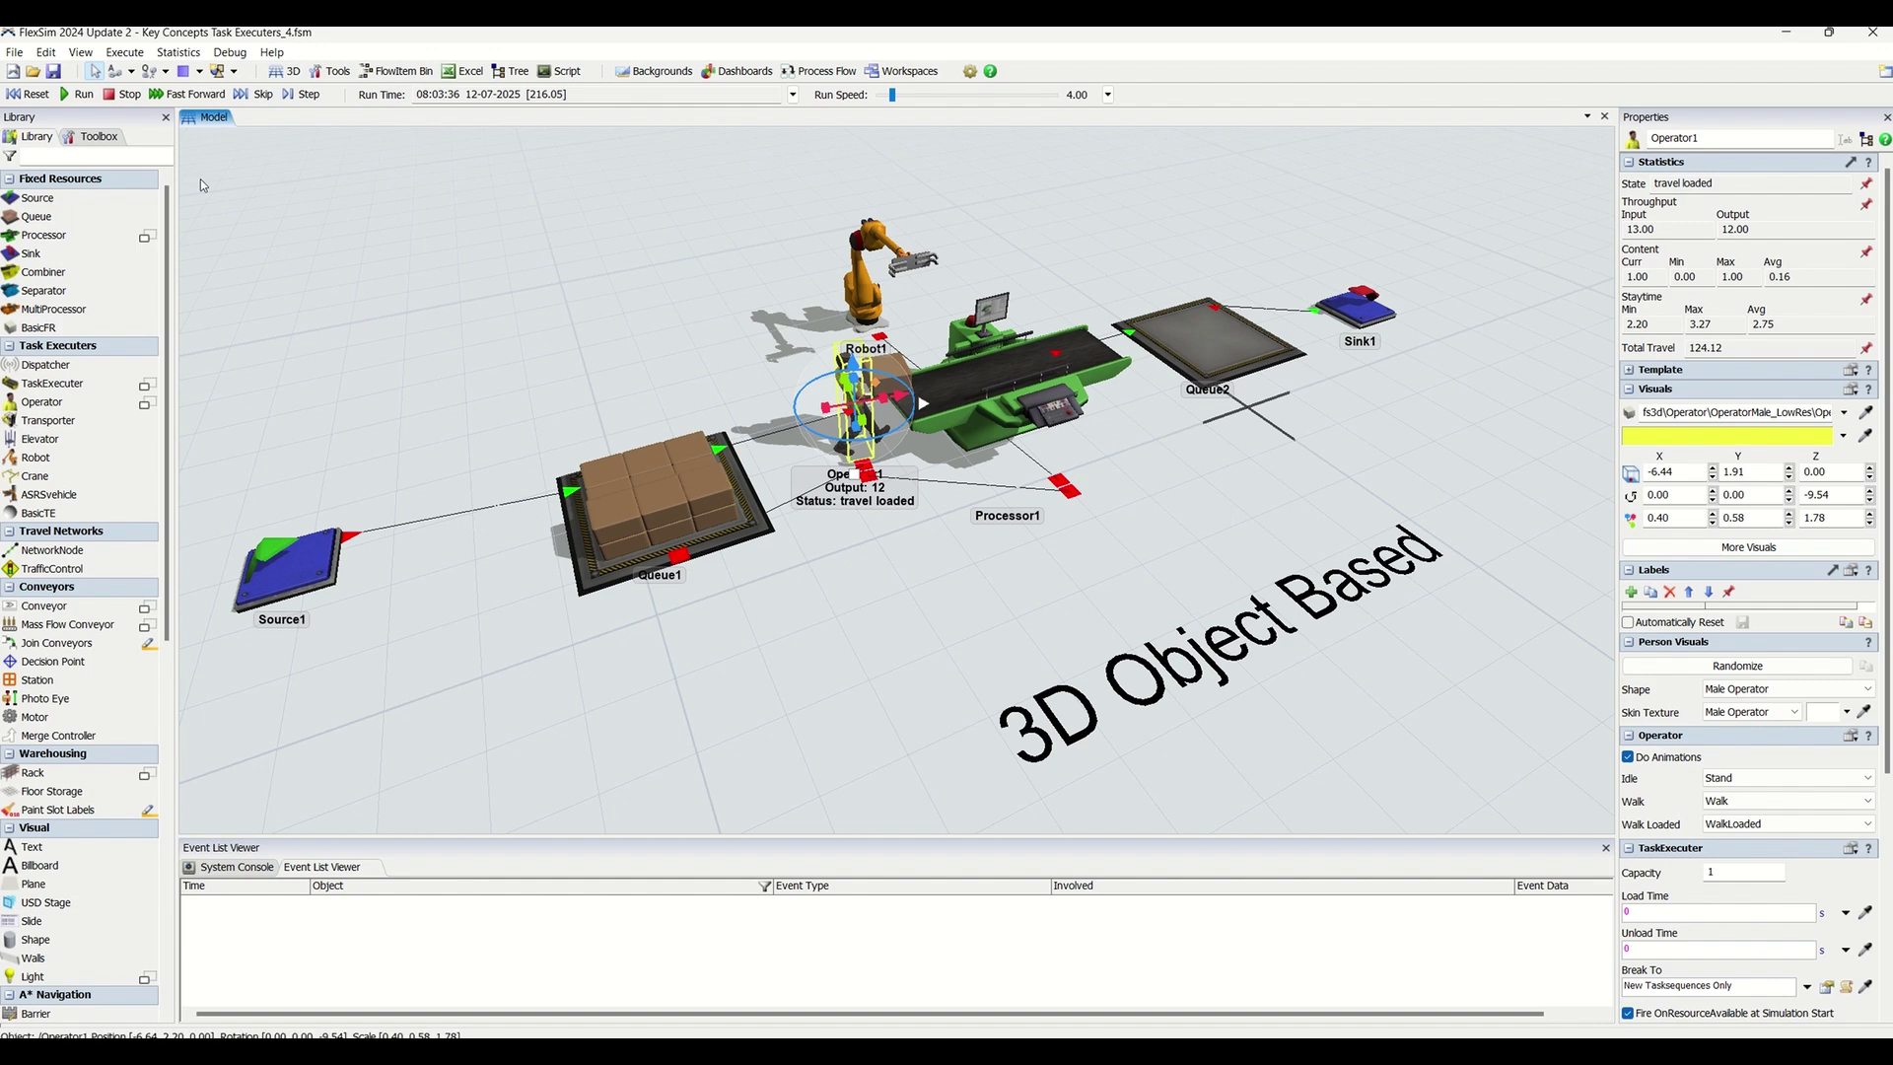
Resume and stop the simulation, and examine the pending Operator1 event in the event list.
{"action": "left_click", "coordinate": [83, 96]}
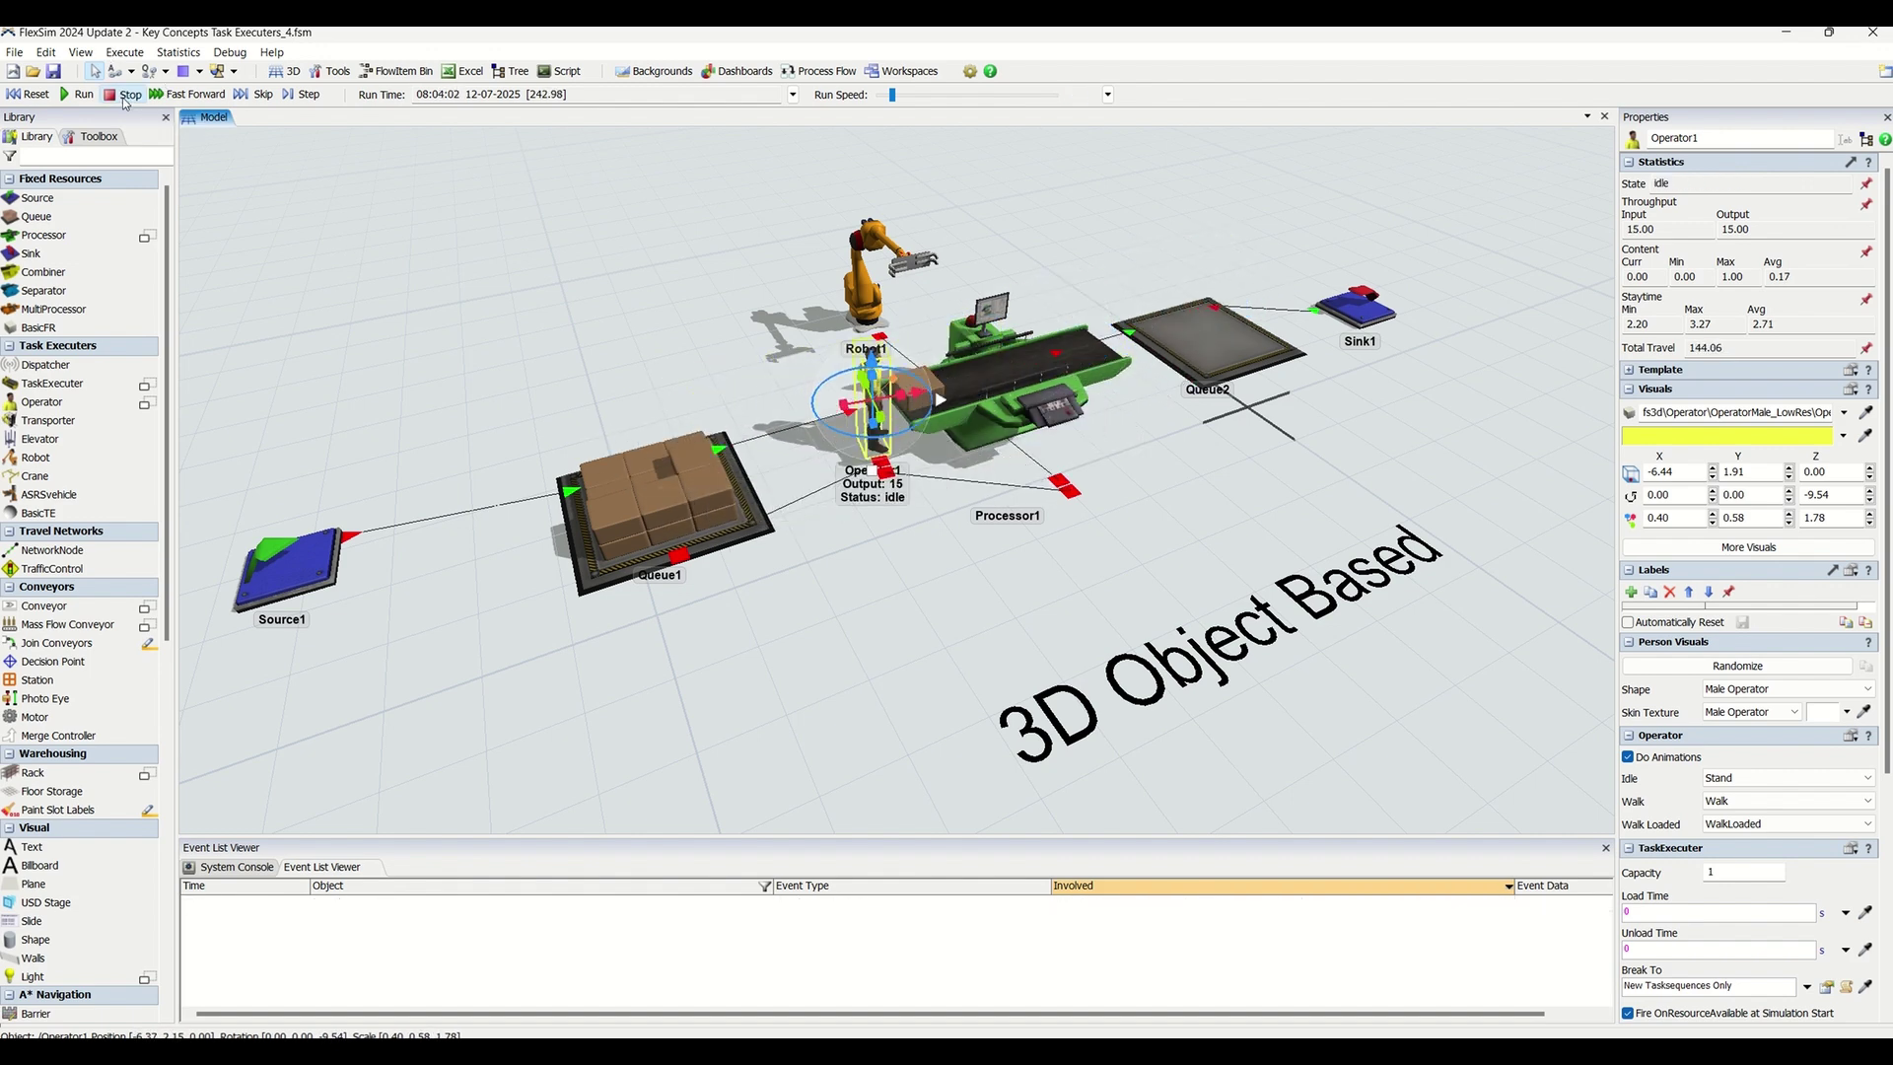
{"action": "left_click", "coordinate": [126, 96]}
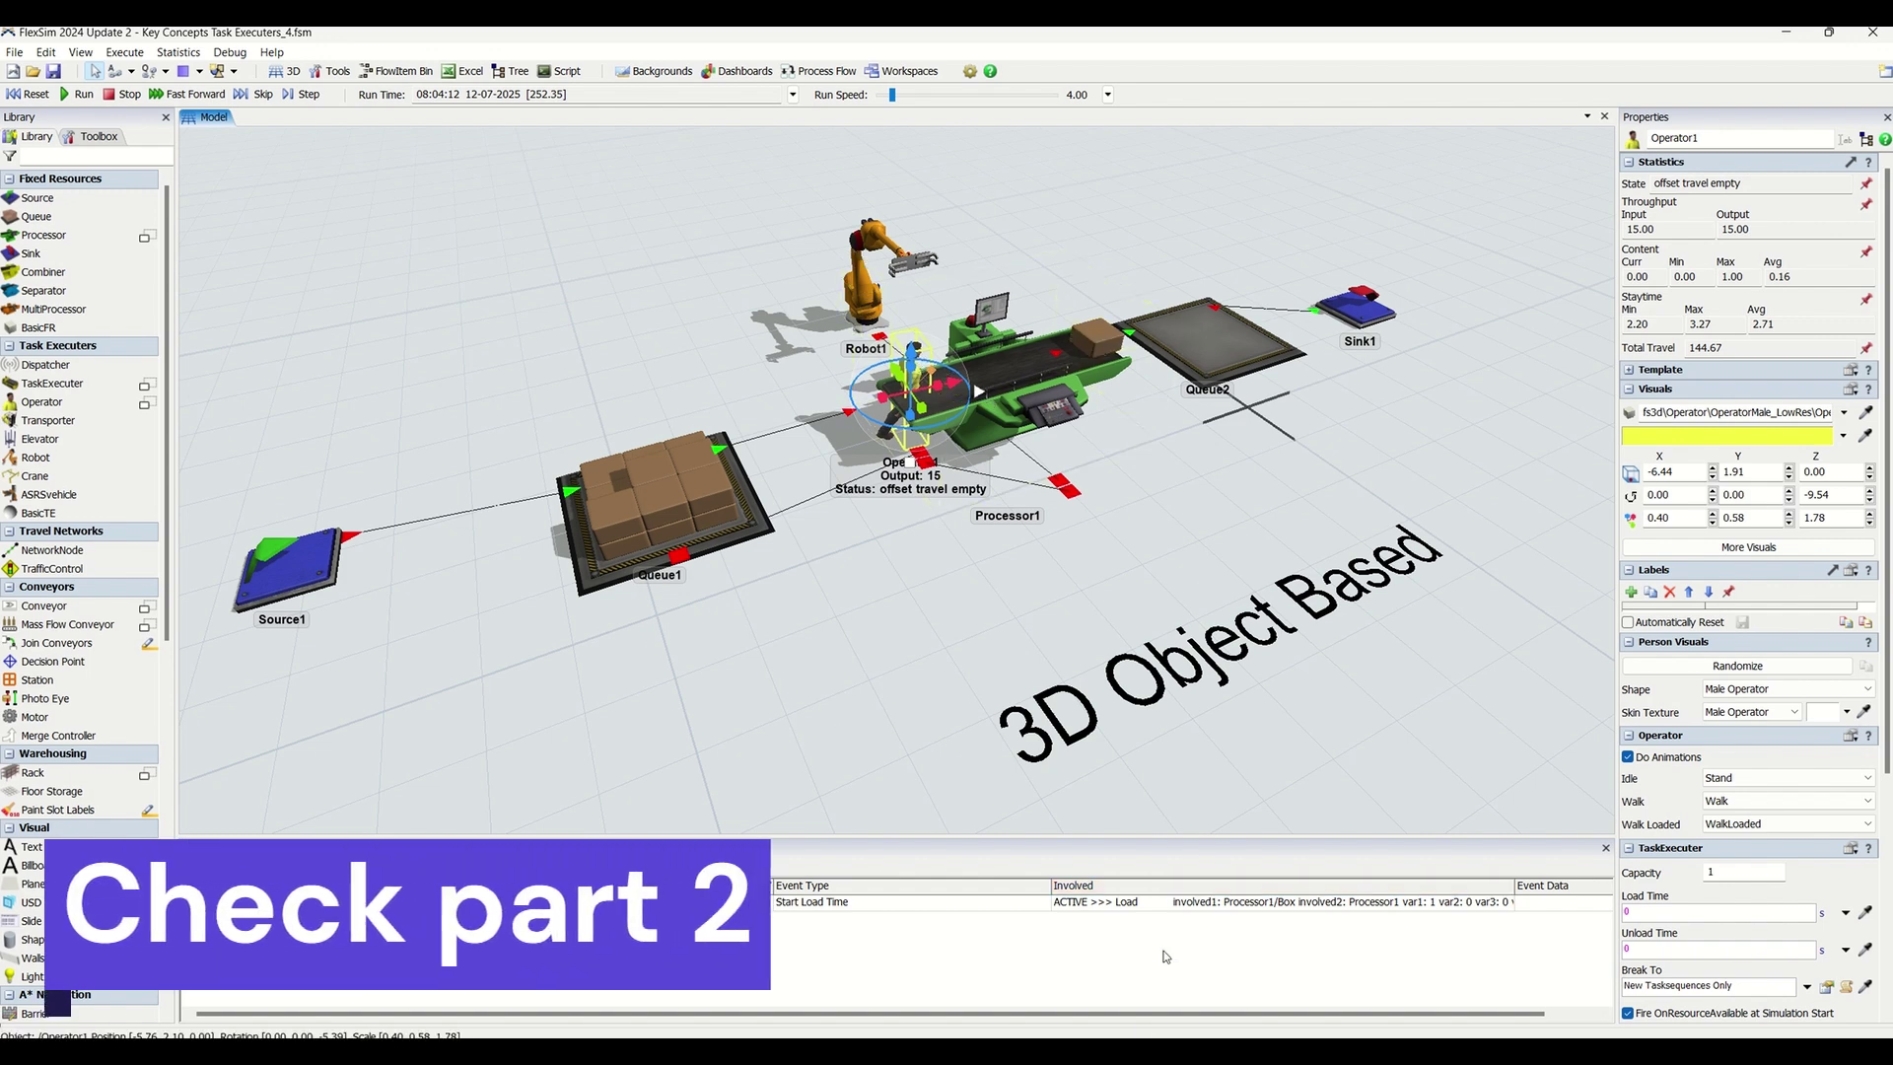
{"action": "left_click_drag", "start_coordinate": [1134, 1015], "coordinate": [957, 1015]}
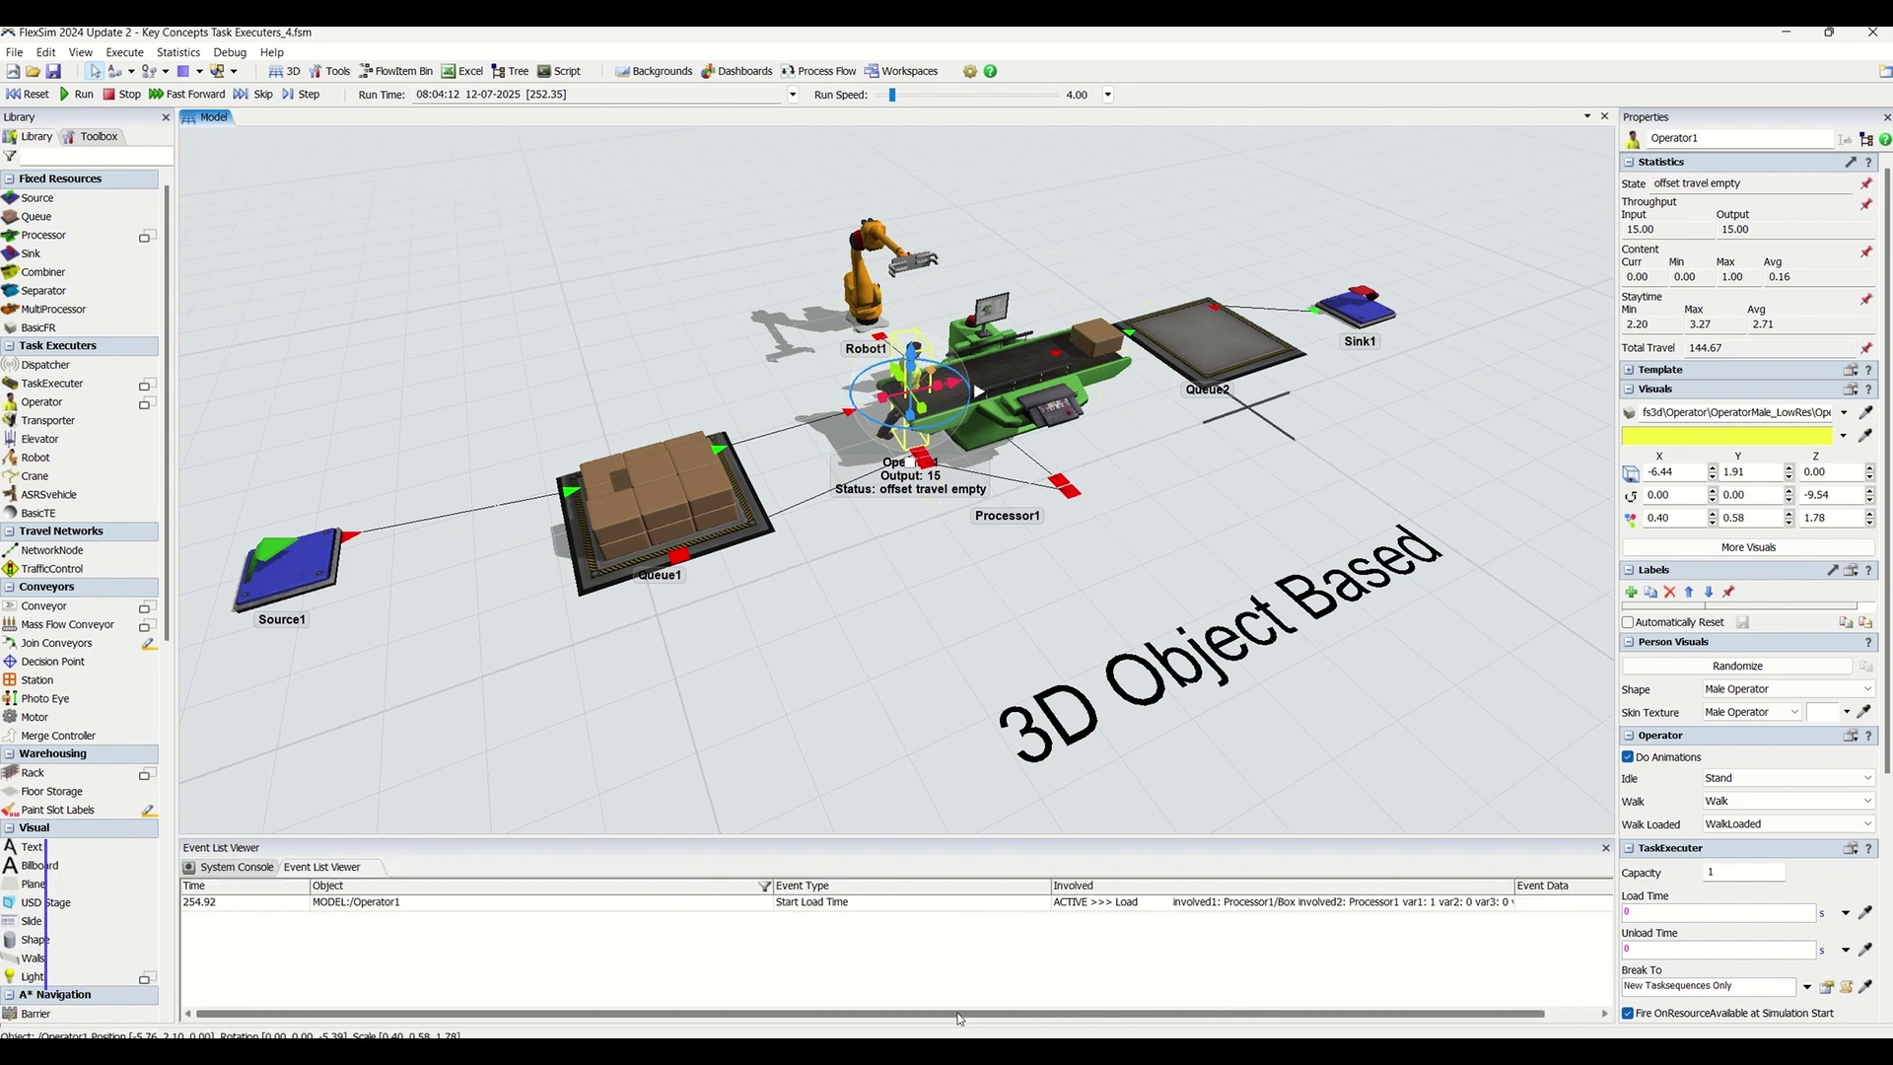
Deselect the operator, continue the simulation and stop it while the operator carries a box to Queue2.
{"action": "left_click", "coordinate": [913, 585]}
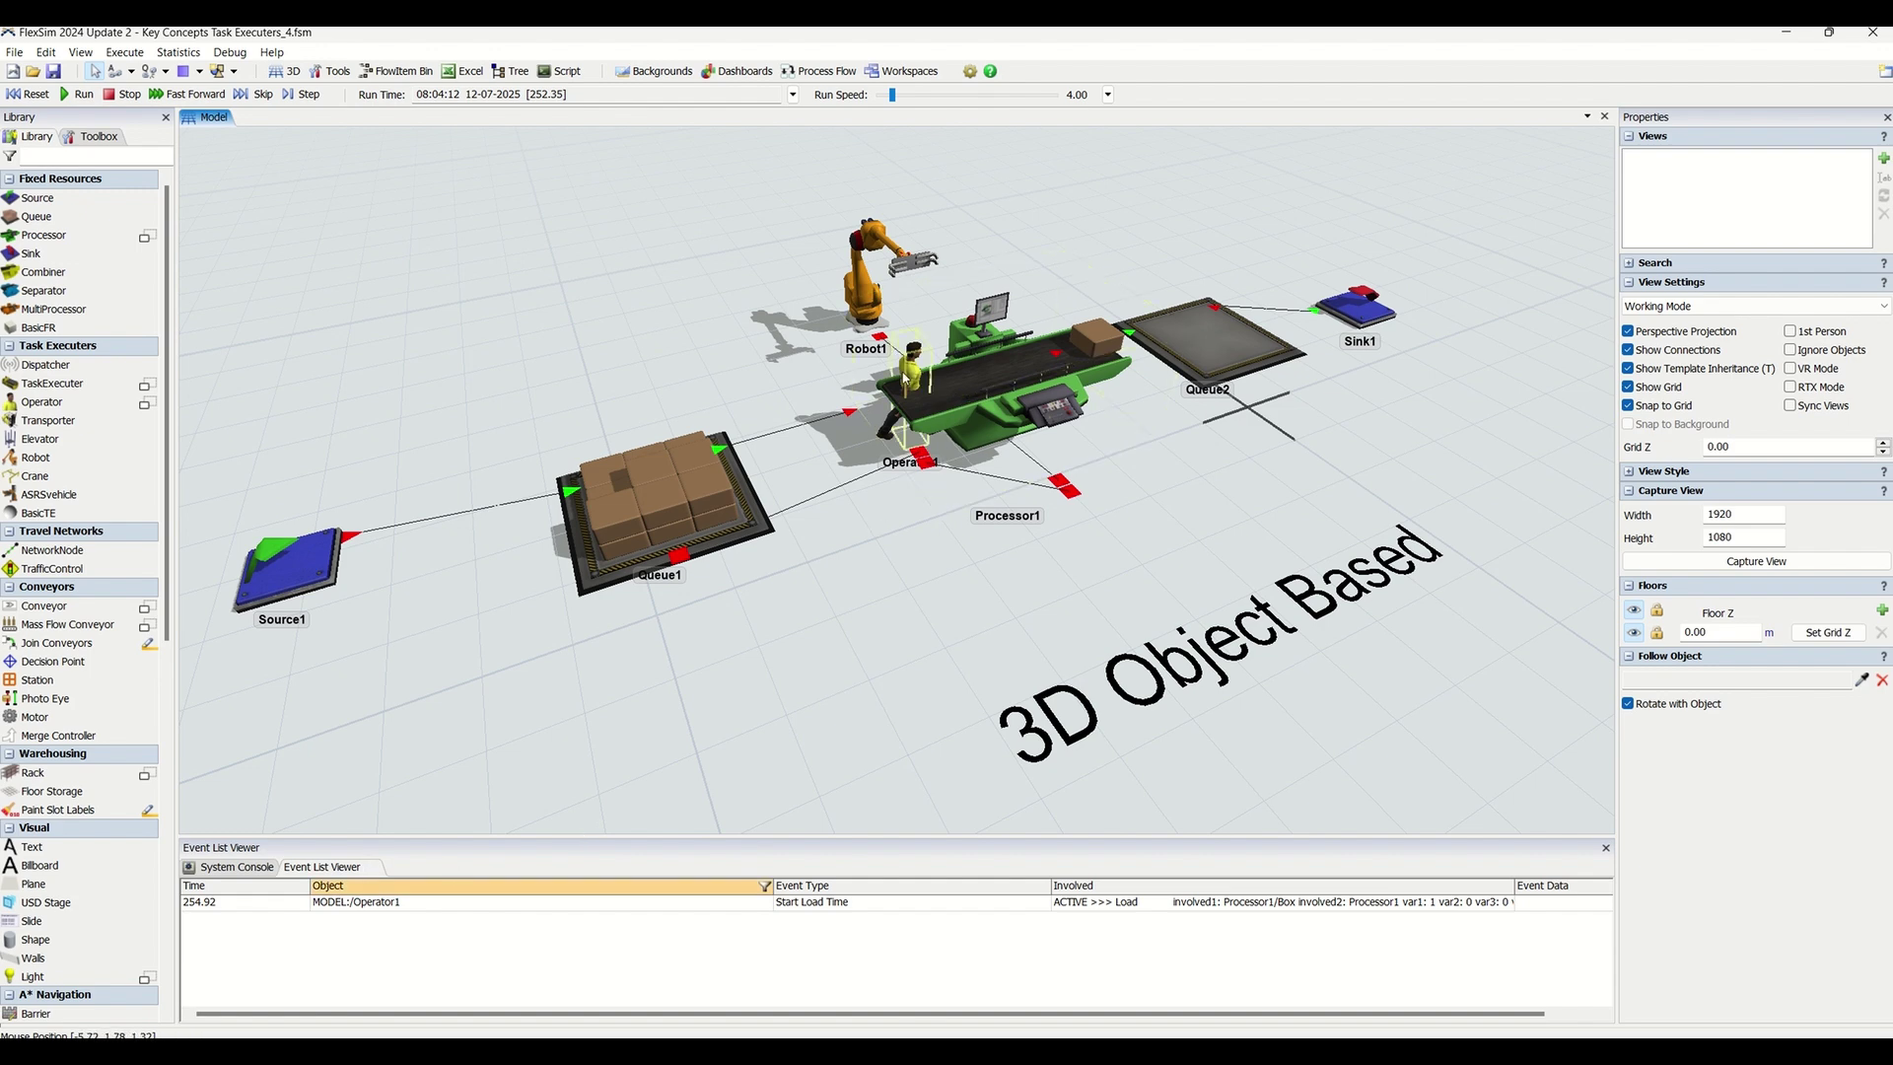
{"action": "scroll", "coordinate": [1026, 603], "scroll_direction": "down", "scroll_amount": 2}
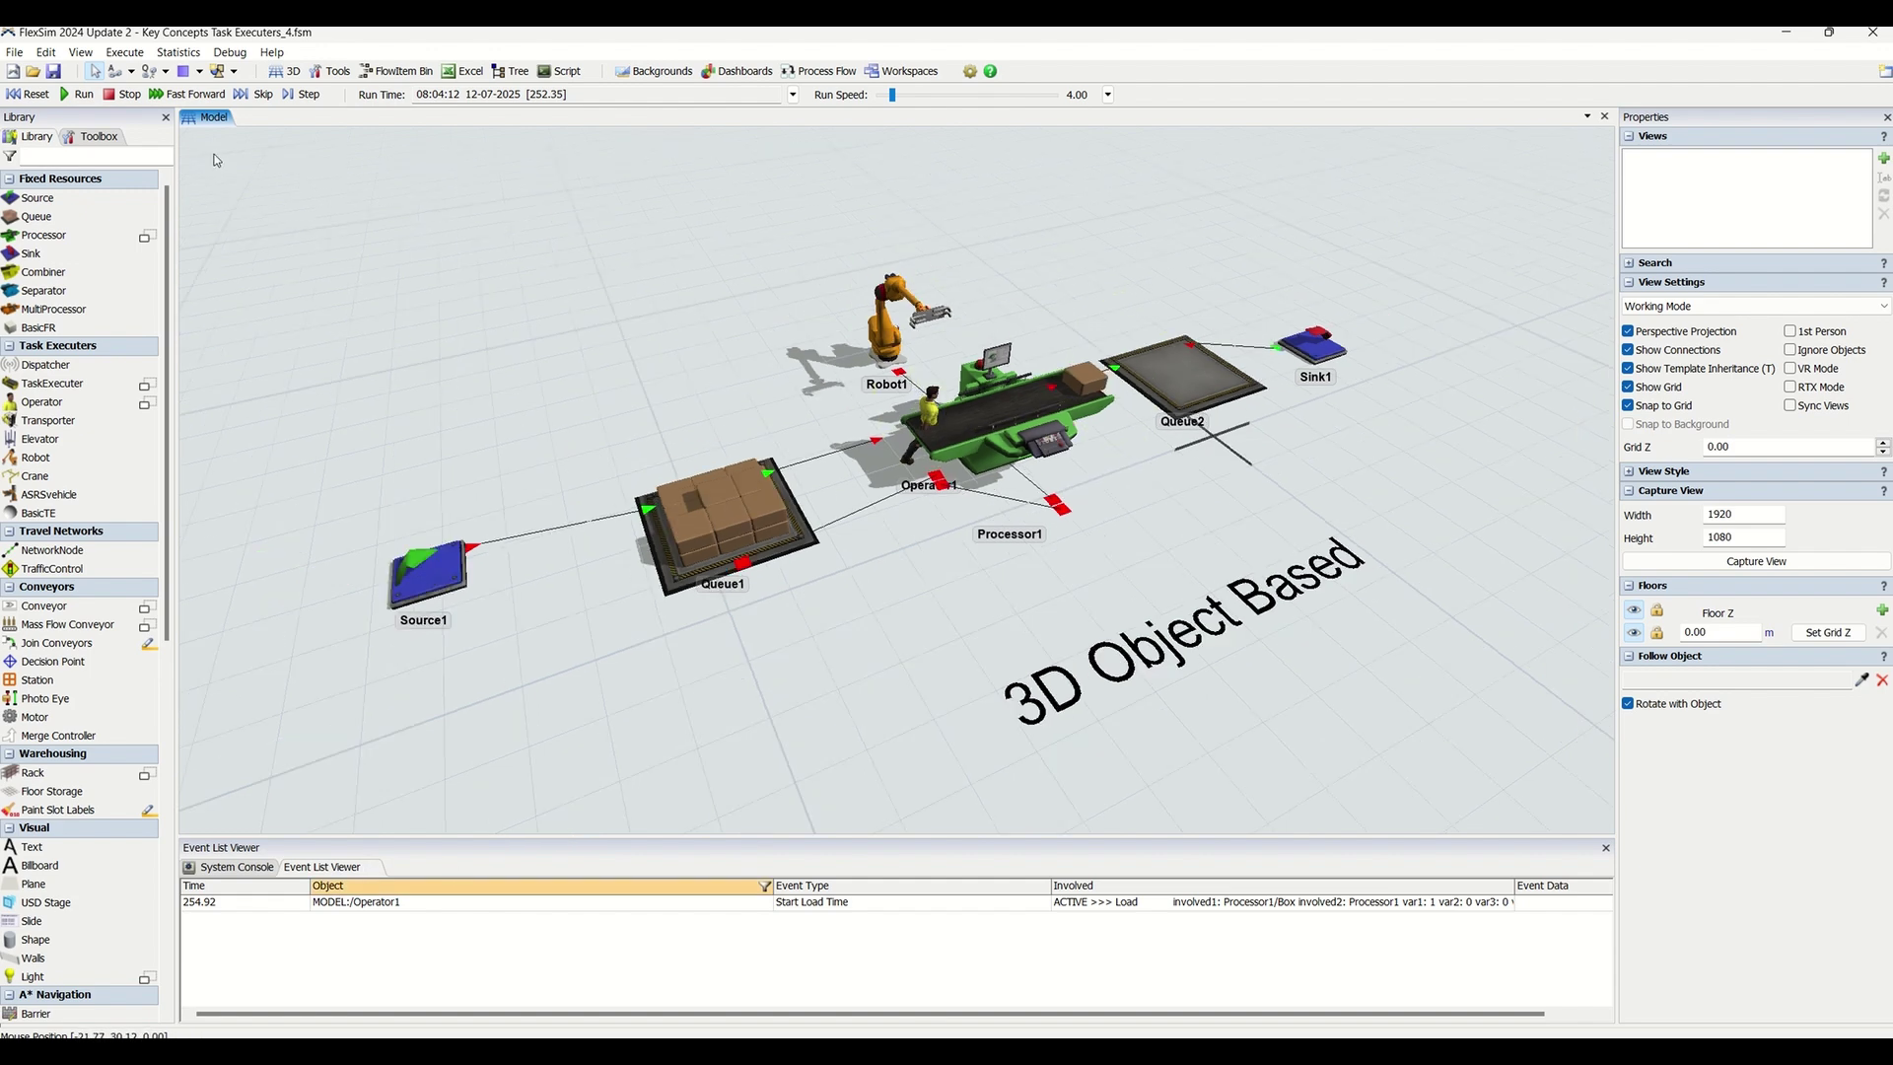
{"action": "left_click", "coordinate": [79, 96]}
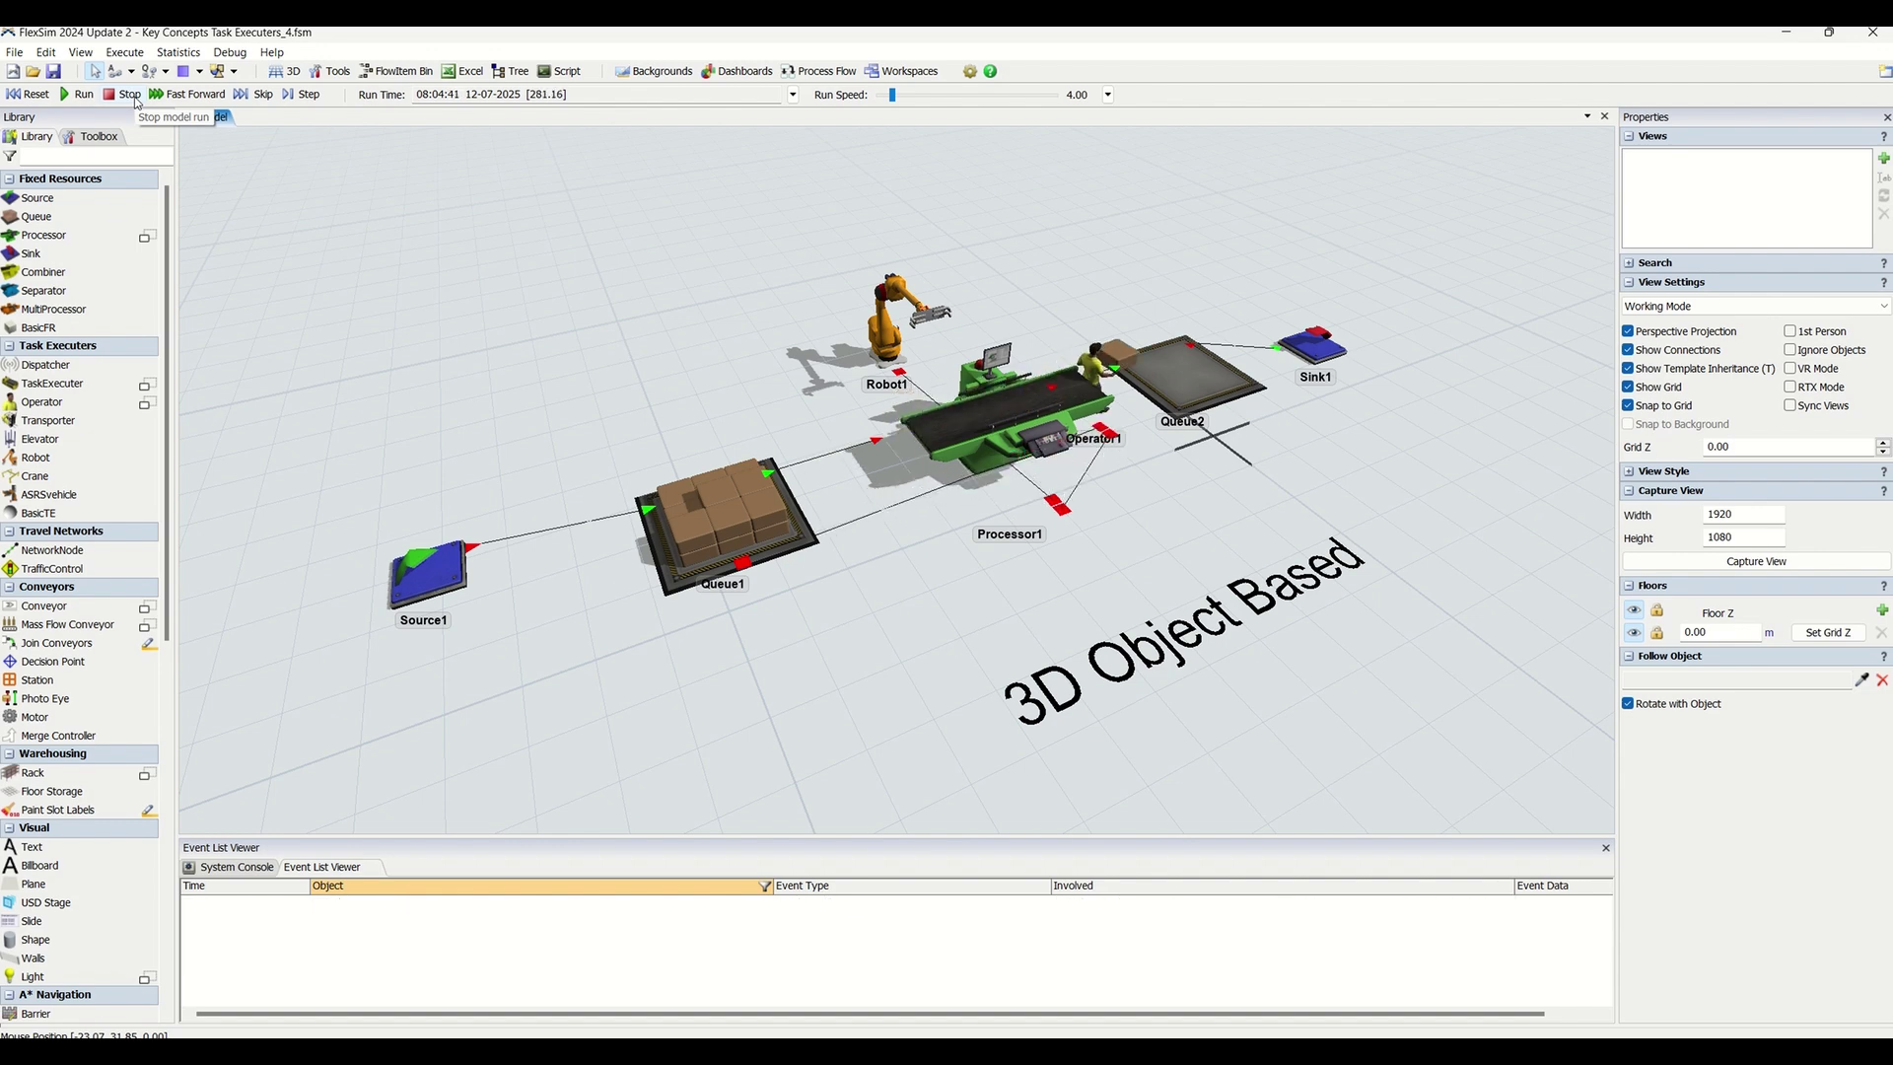
{"action": "left_click", "coordinate": [128, 95]}
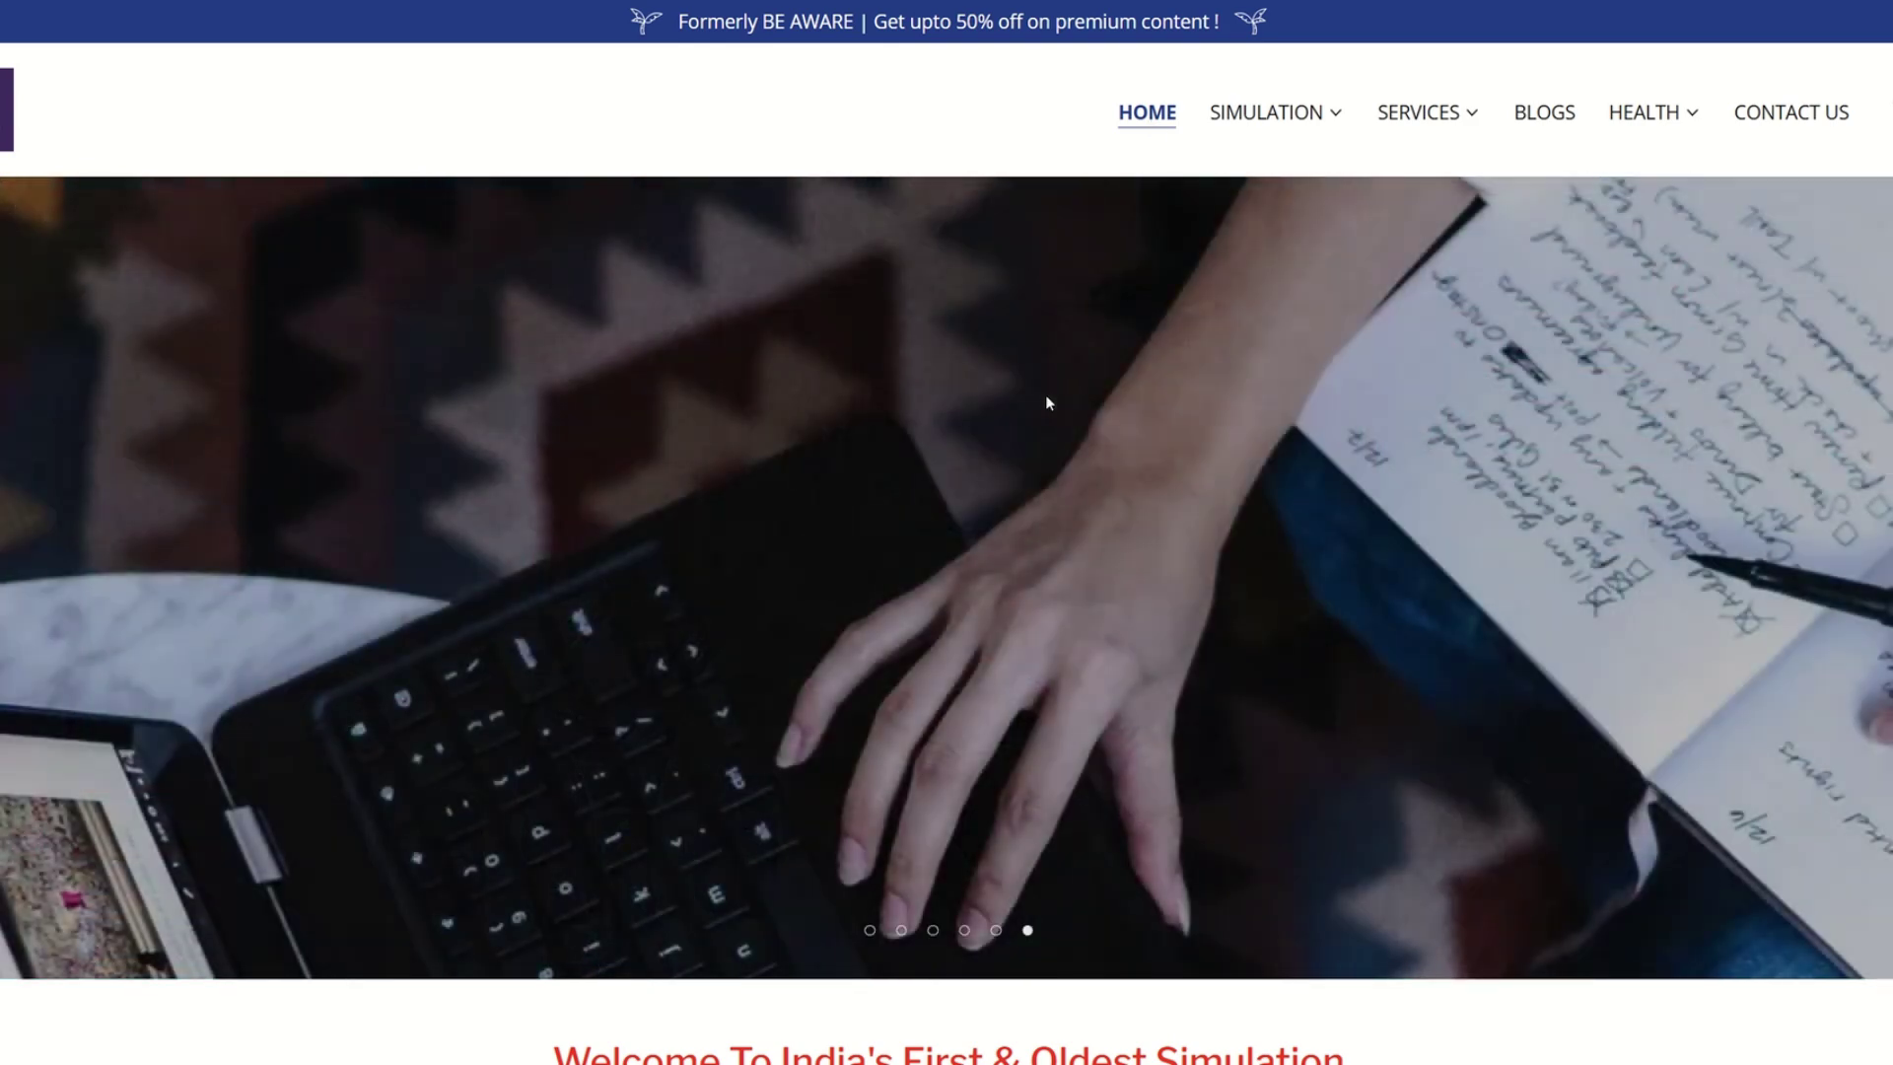
Switch to the LeanSimCorp website and browse its home page down to the Why LeanSimCorp section.
{"action": "scroll", "coordinate": [1175, 393], "scroll_direction": "down", "scroll_amount": 8}
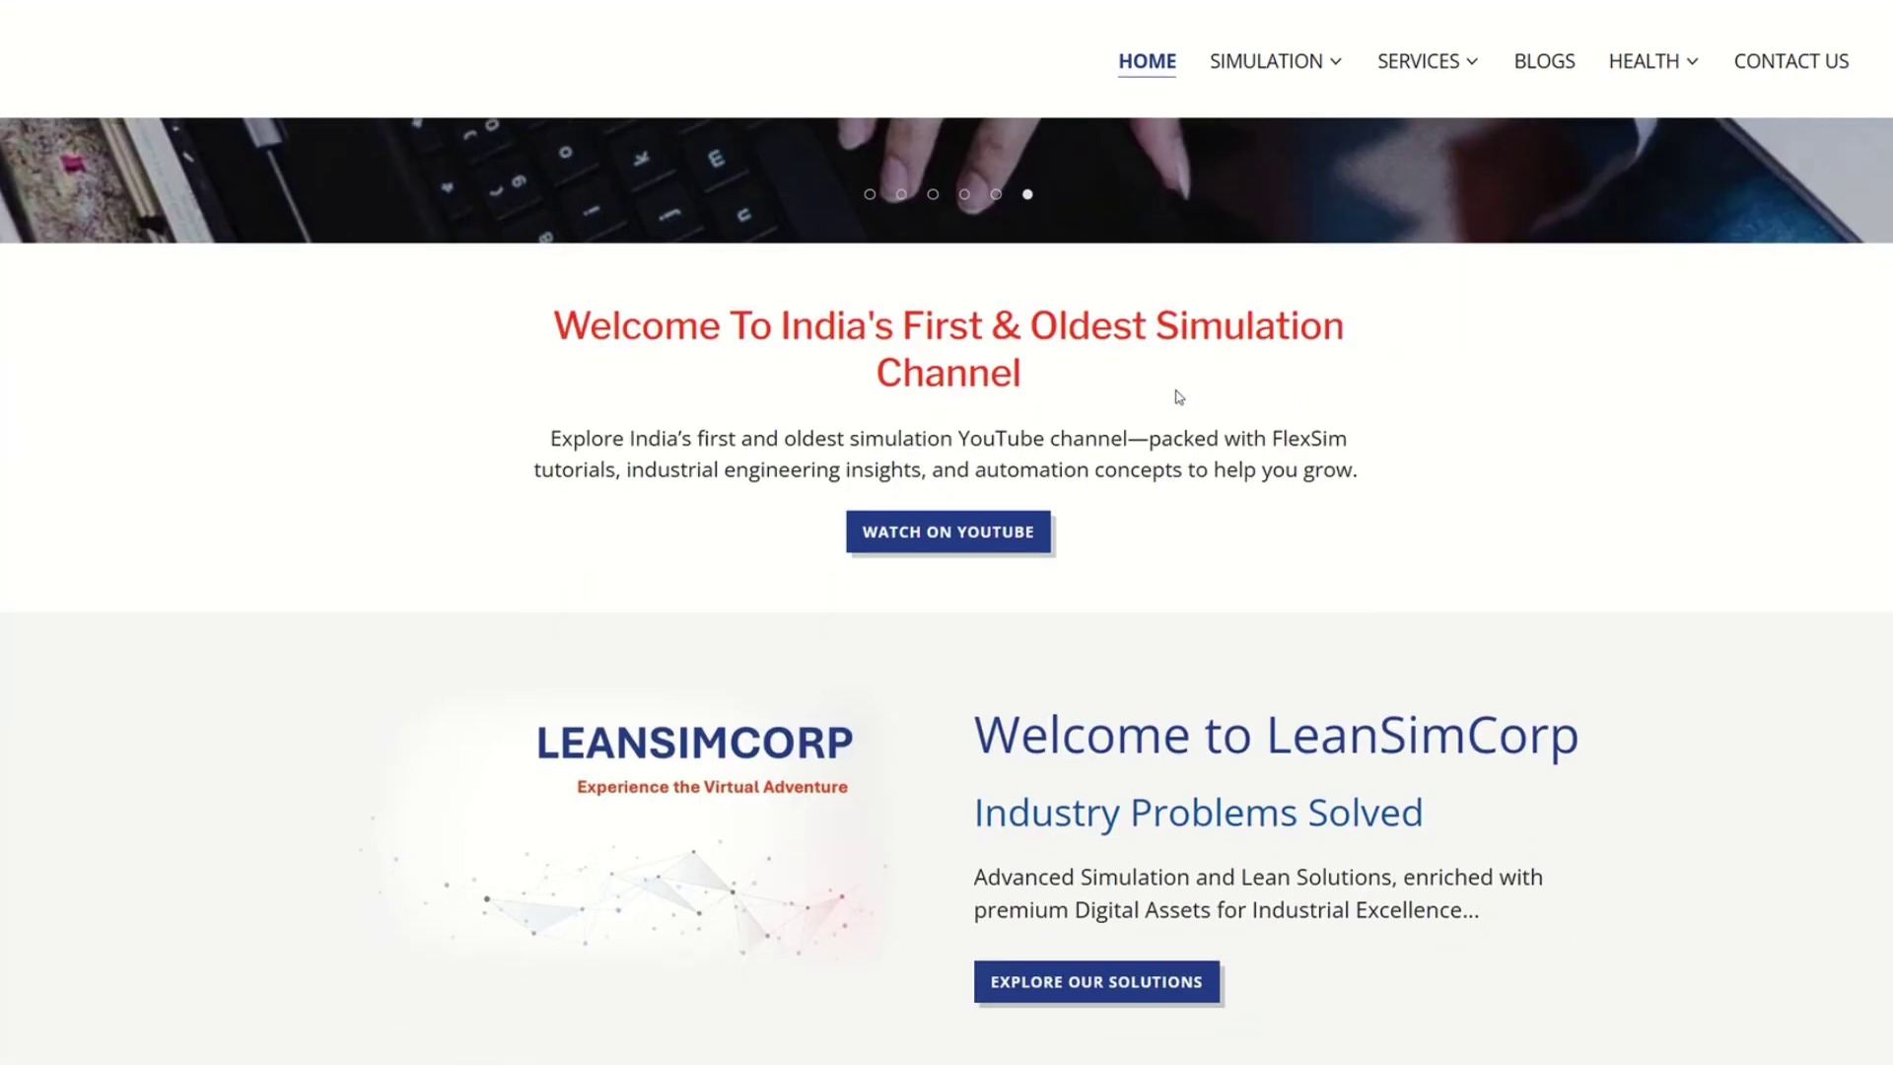
{"action": "scroll", "coordinate": [1179, 396], "scroll_direction": "down", "scroll_amount": 1}
{"action": "scroll", "coordinate": [1179, 397], "scroll_direction": "down", "scroll_amount": 8}
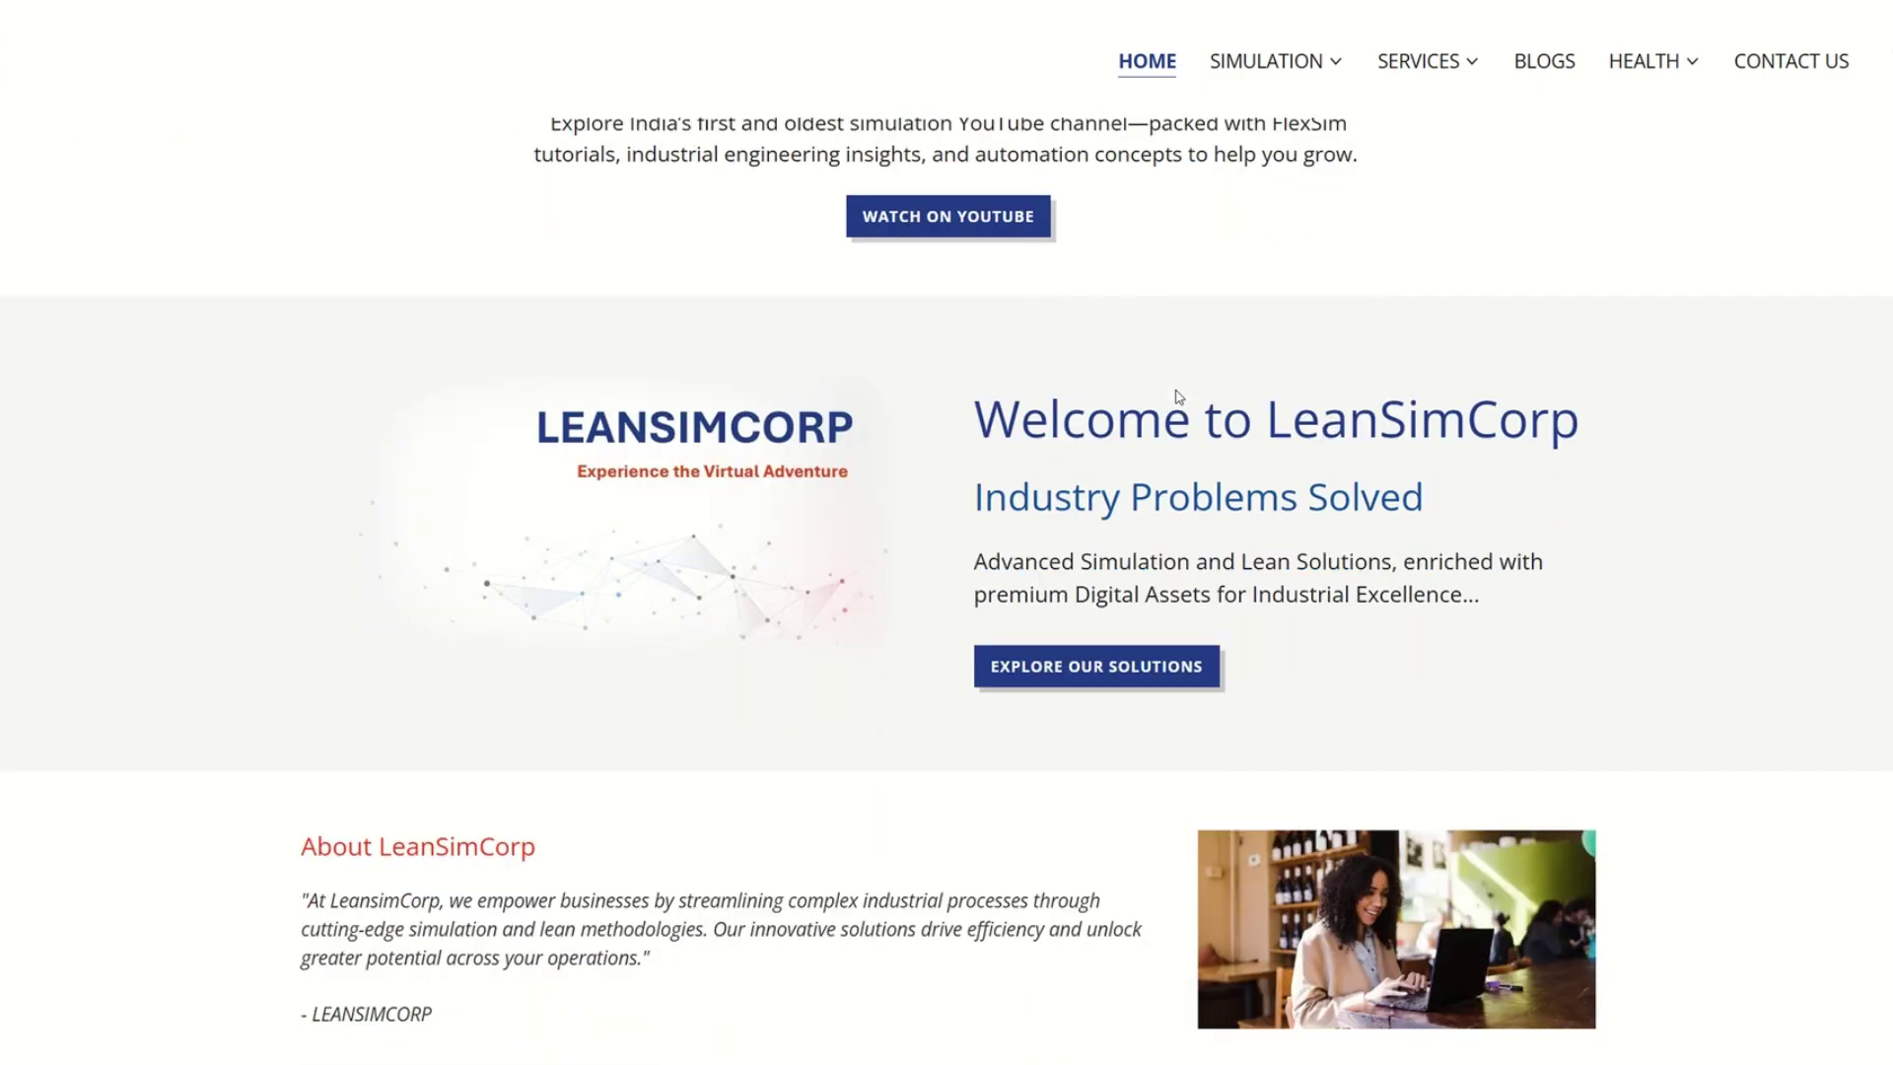
{"action": "scroll", "coordinate": [1179, 396], "scroll_direction": "down", "scroll_amount": 1}
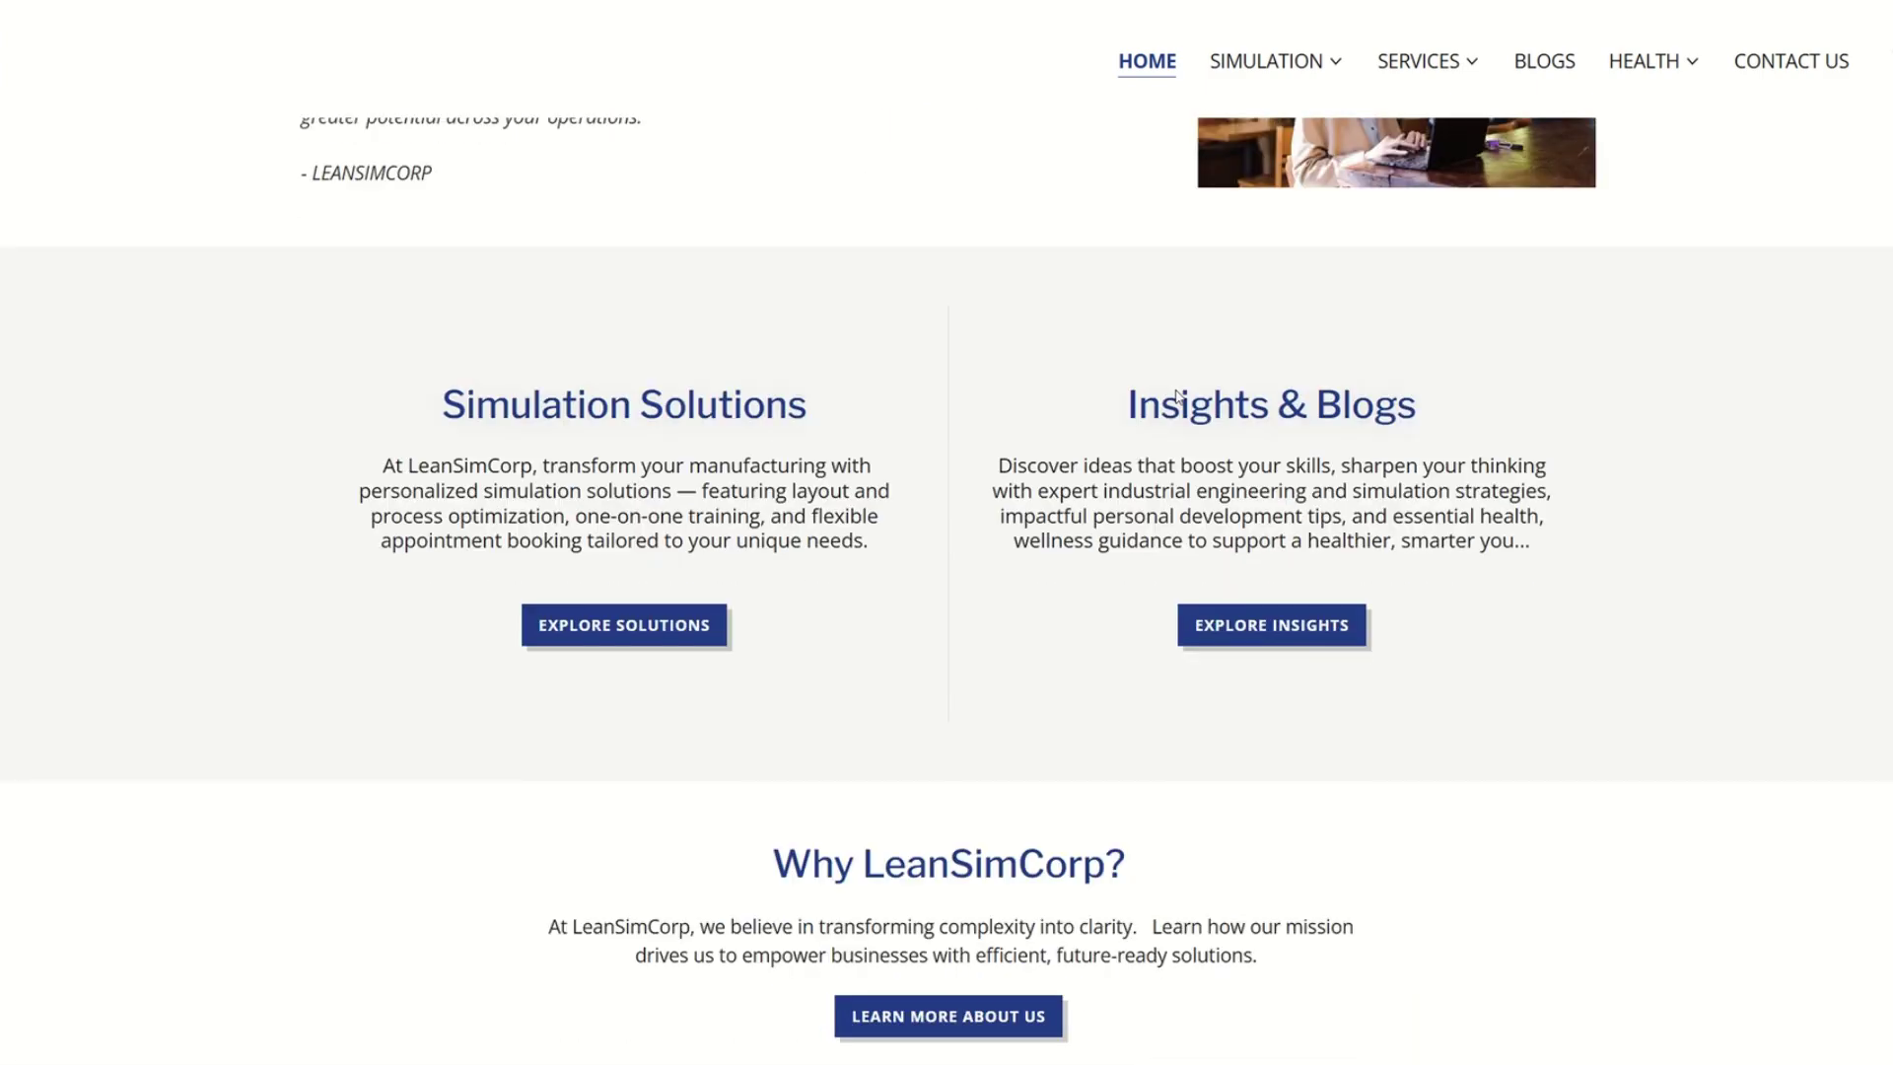
Review the site's Simulation and Services page lists and open the Simulation Solutions page.
{"action": "scroll", "coordinate": [1179, 396], "scroll_direction": "down", "scroll_amount": 1}
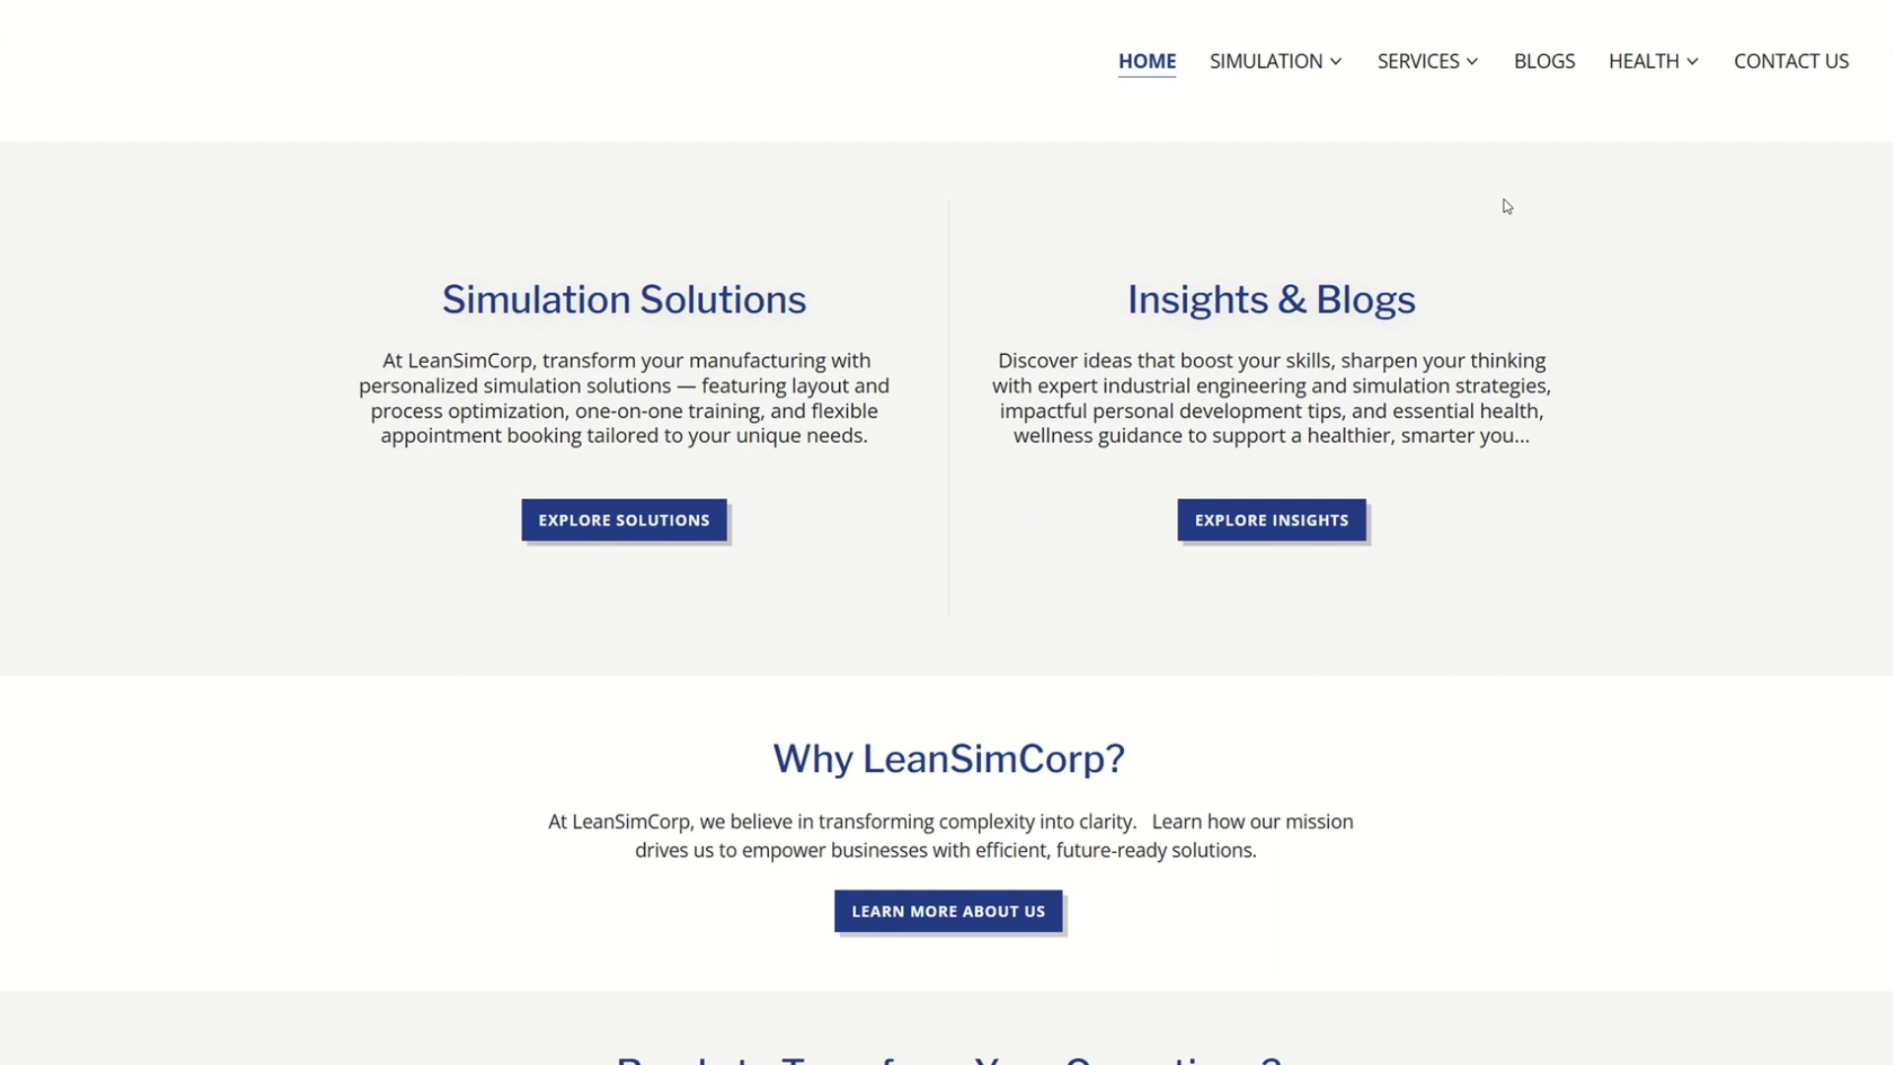
{"action": "left_click", "coordinate": [1298, 132]}
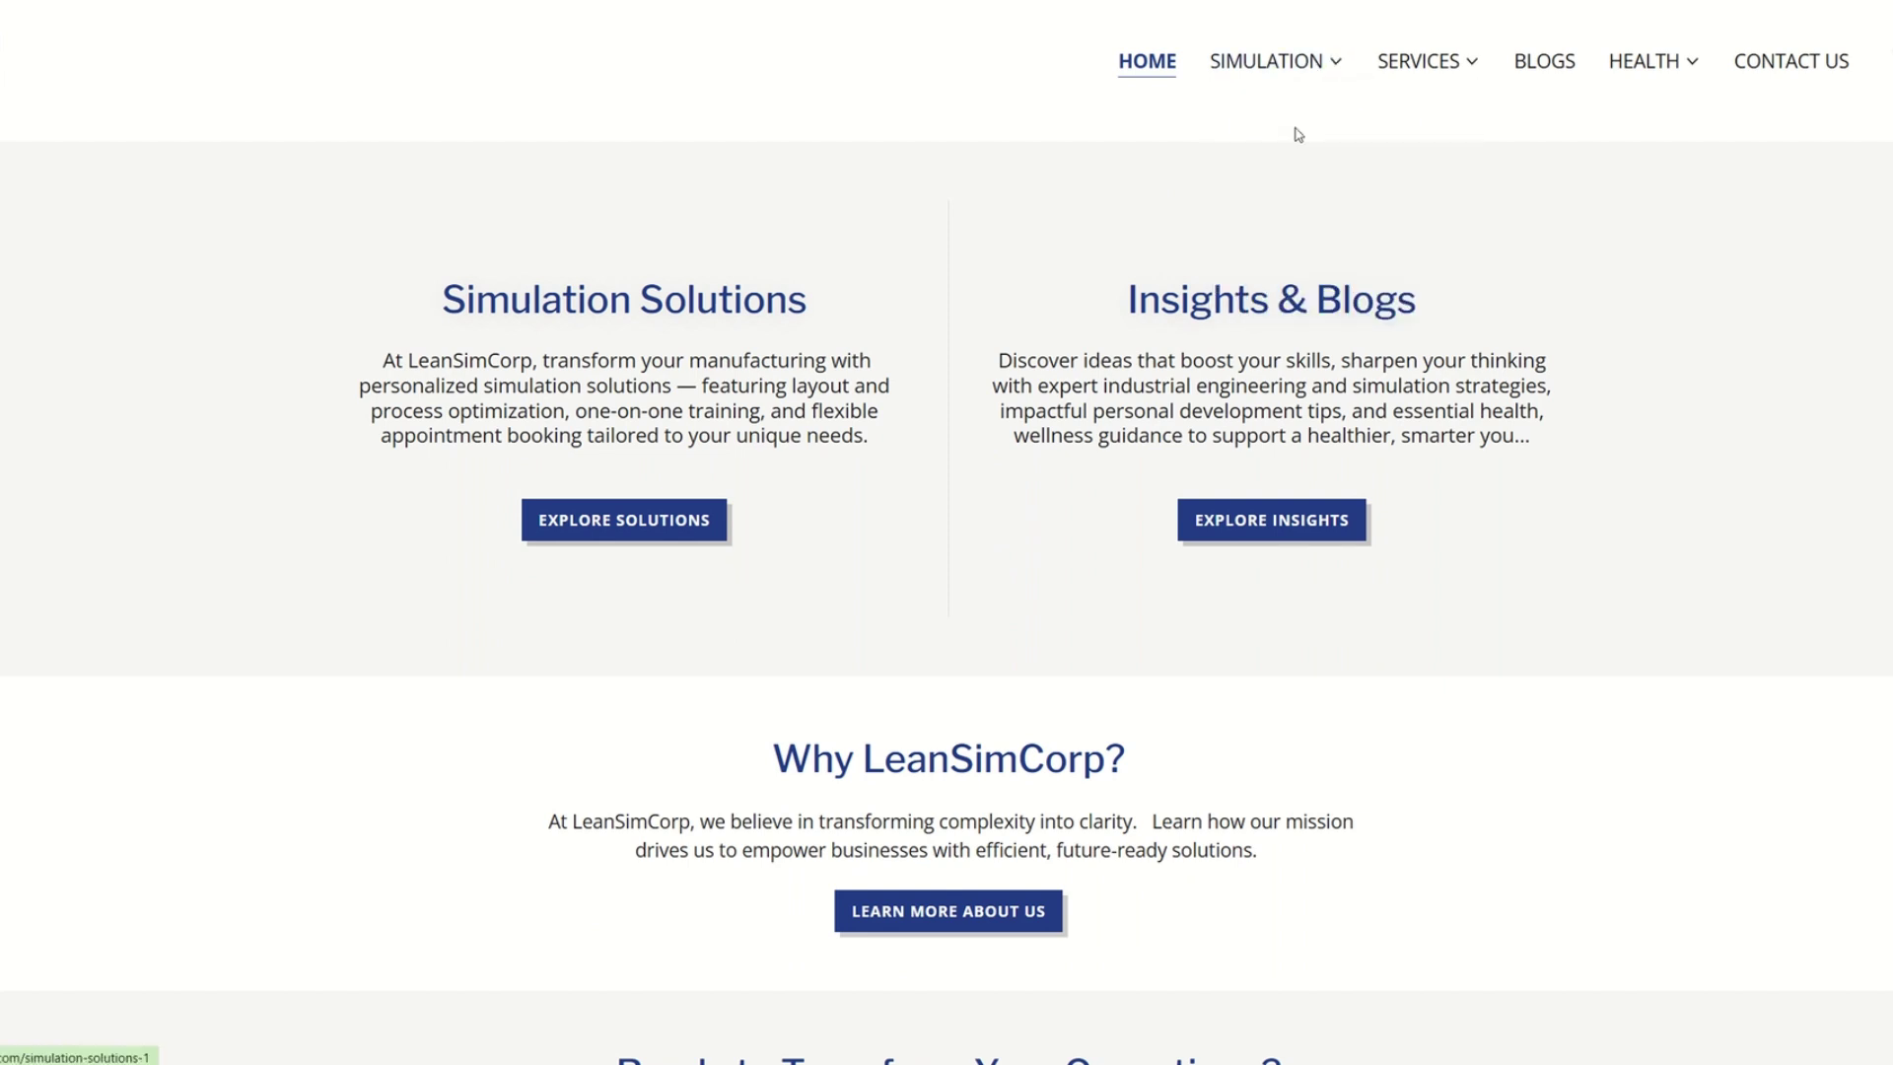
{"action": "left_click", "coordinate": [1273, 66]}
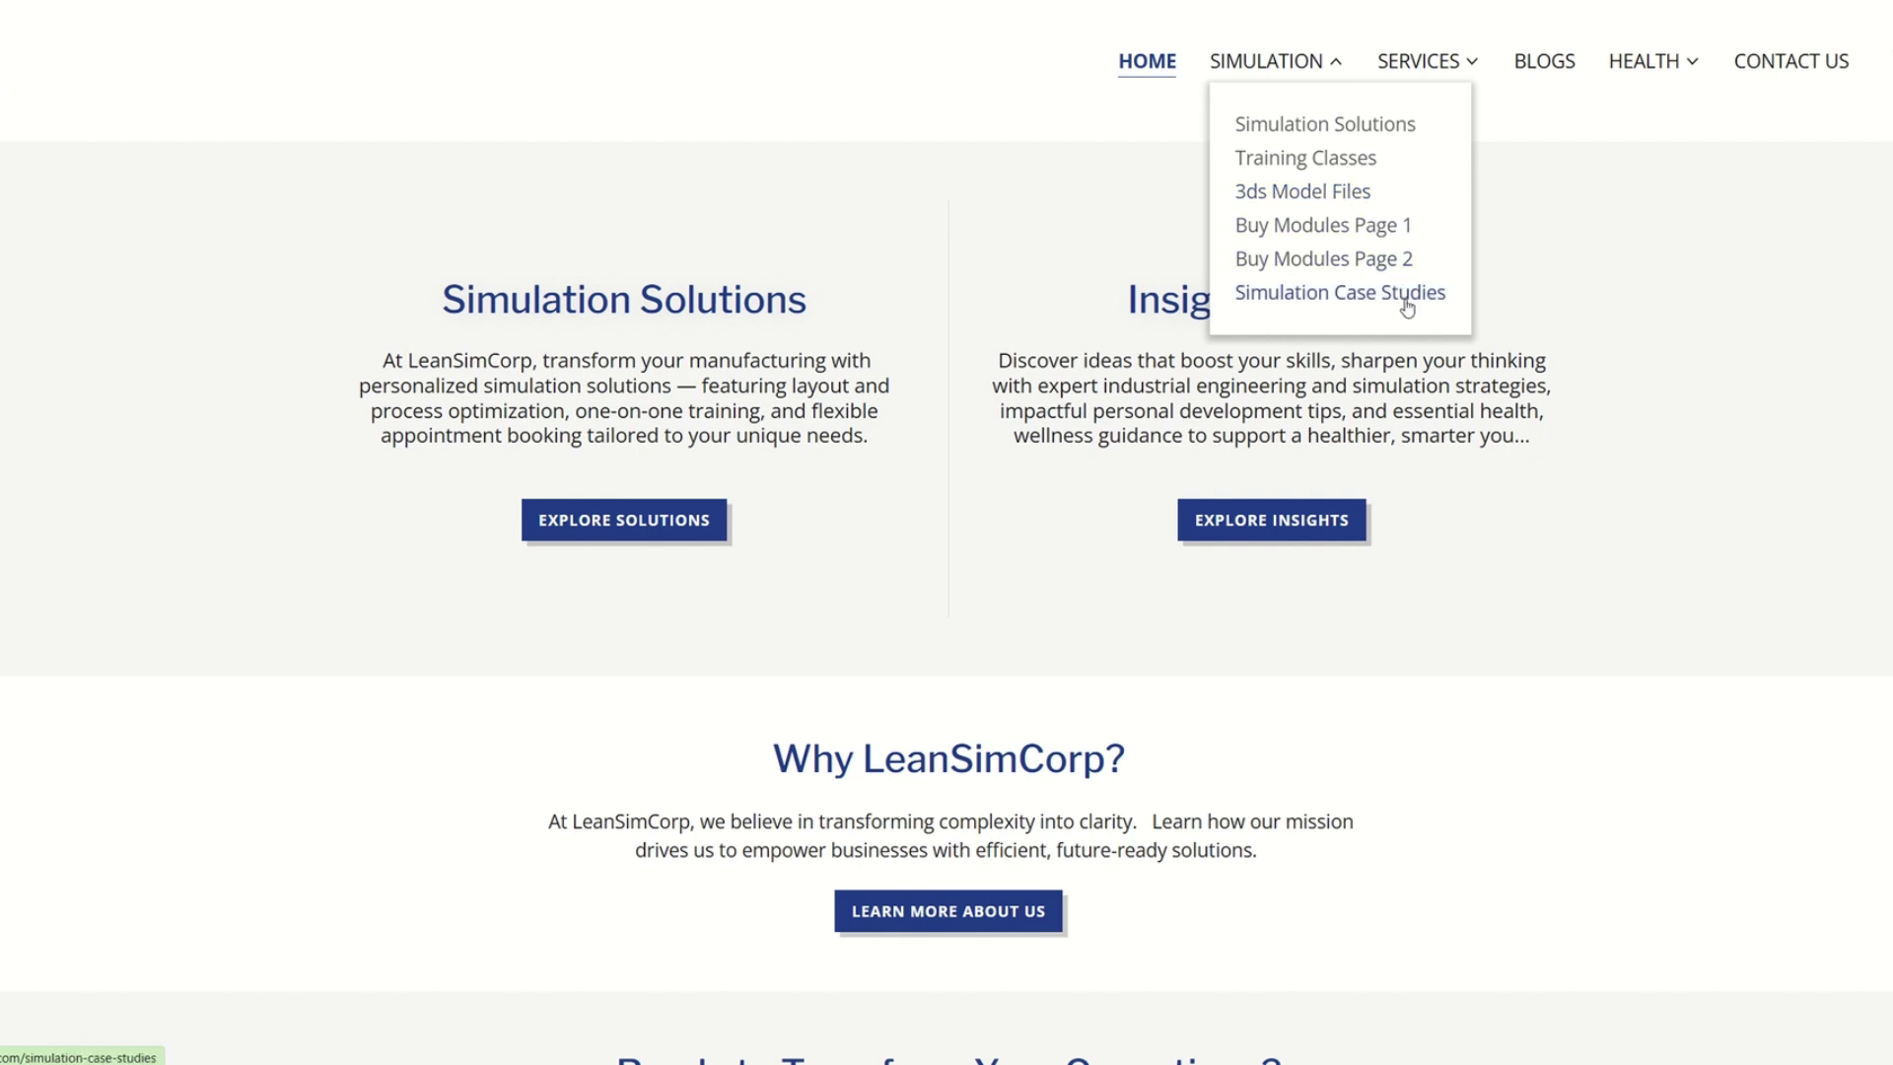
{"action": "left_click", "coordinate": [1424, 65]}
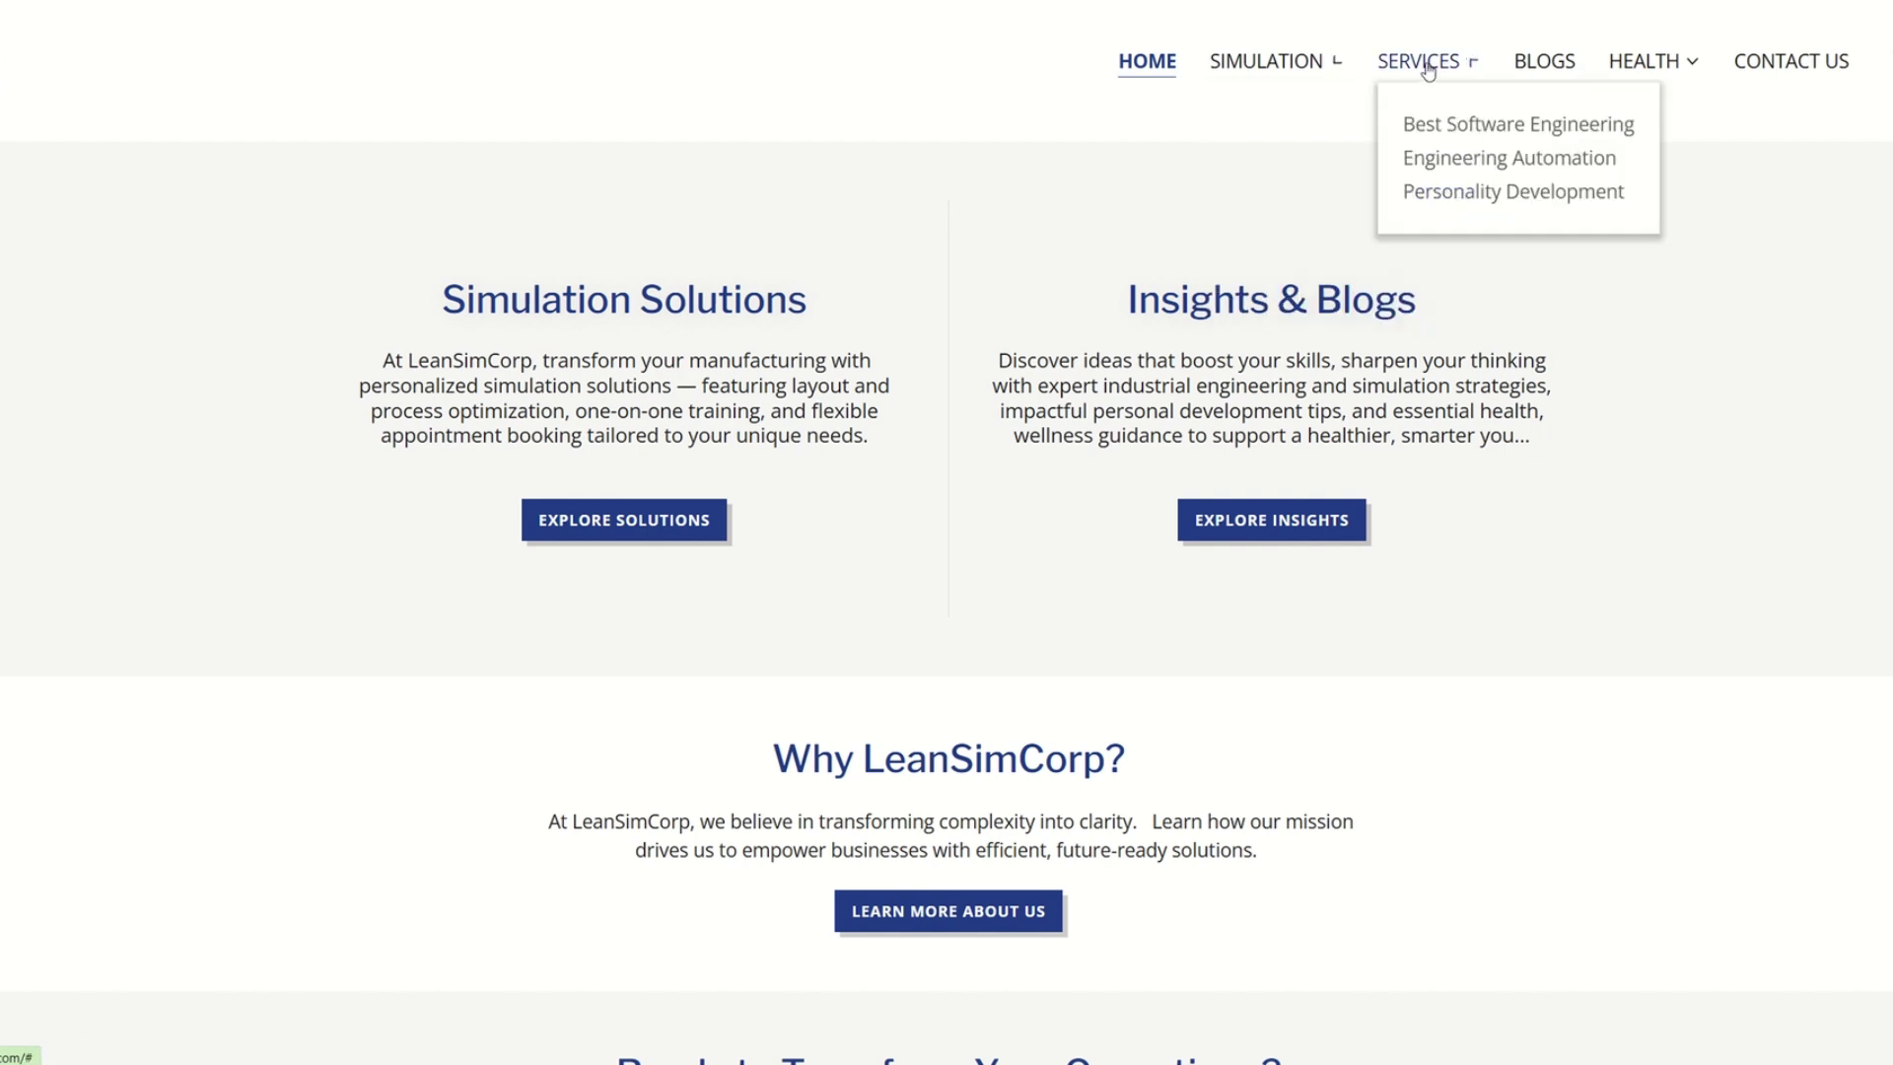
{"action": "left_click", "coordinate": [1489, 157]}
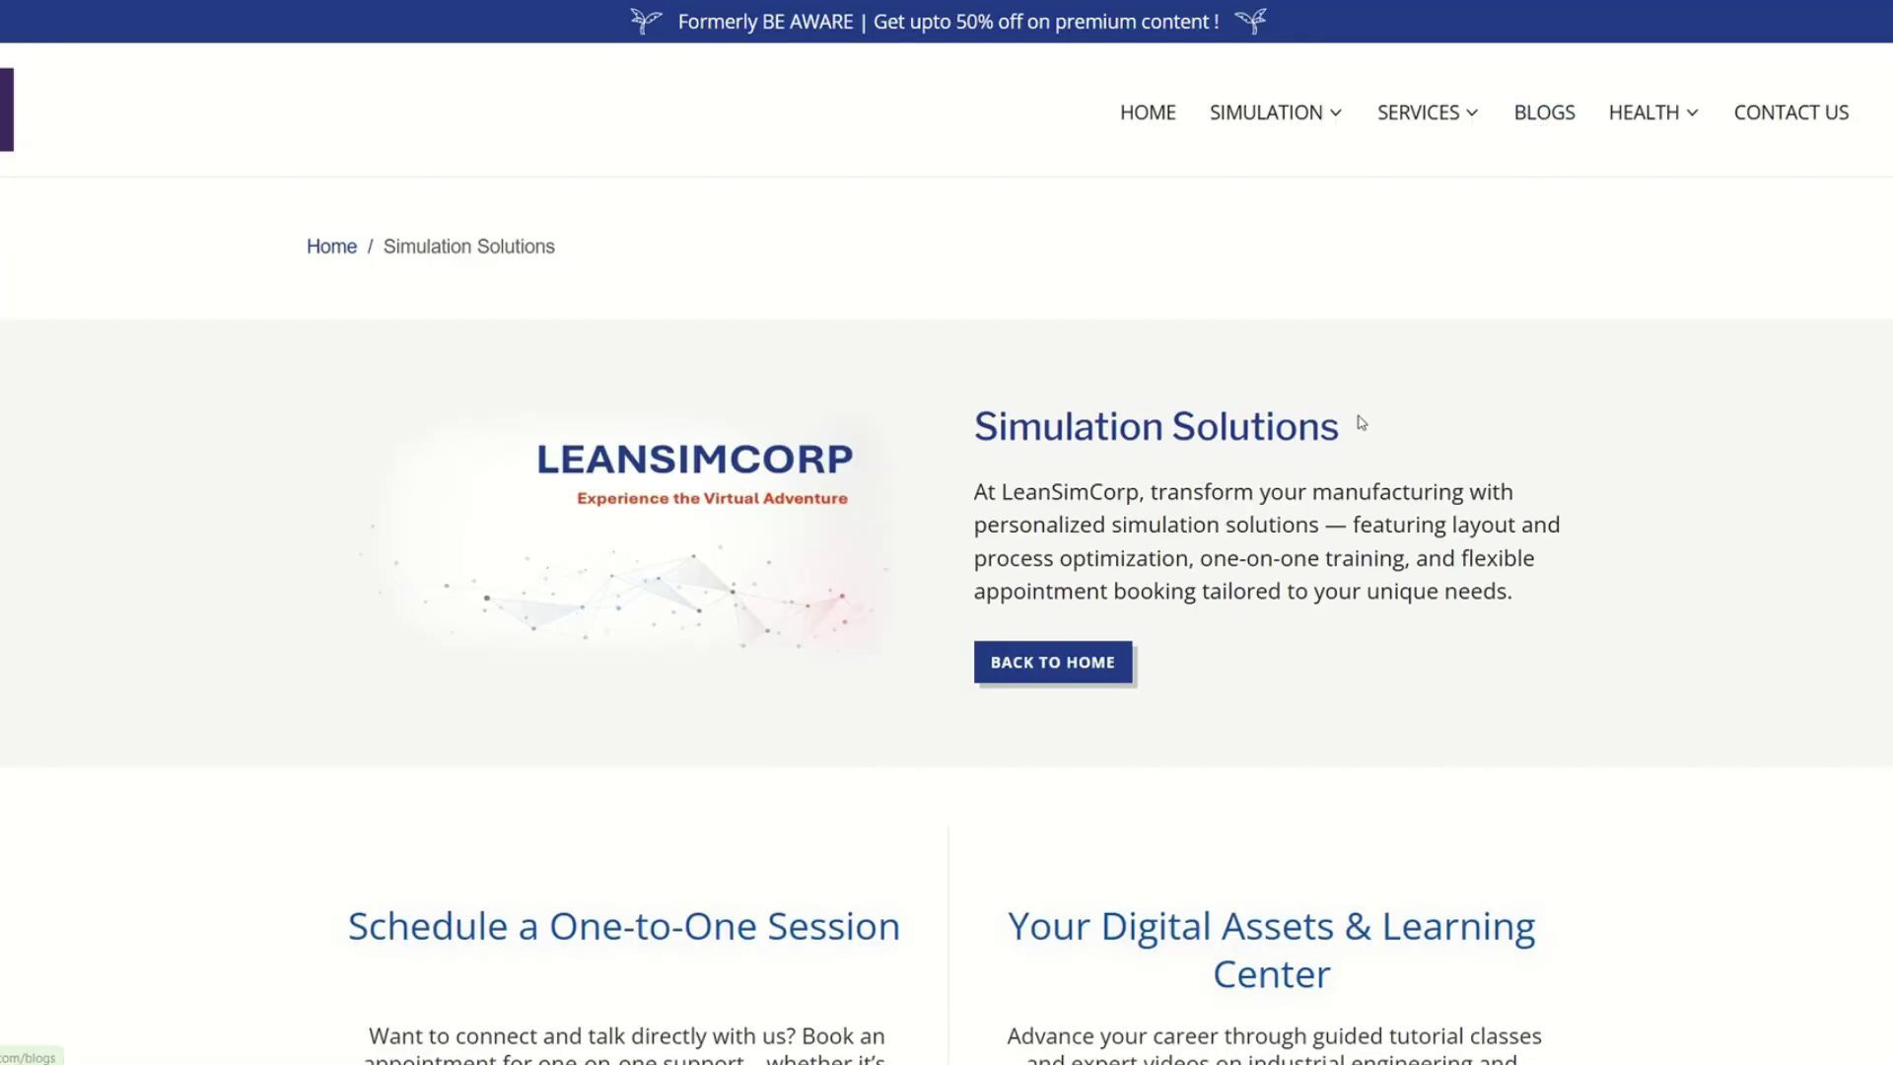
Browse the Simulation Solutions page, from the one-to-one sessions and online appointments to the closing links.
{"action": "scroll", "coordinate": [1361, 423], "scroll_direction": "down", "scroll_amount": 3}
{"action": "scroll", "coordinate": [1360, 434], "scroll_direction": "up", "scroll_amount": 2}
{"action": "scroll", "coordinate": [1263, 338], "scroll_direction": "down", "scroll_amount": 4}
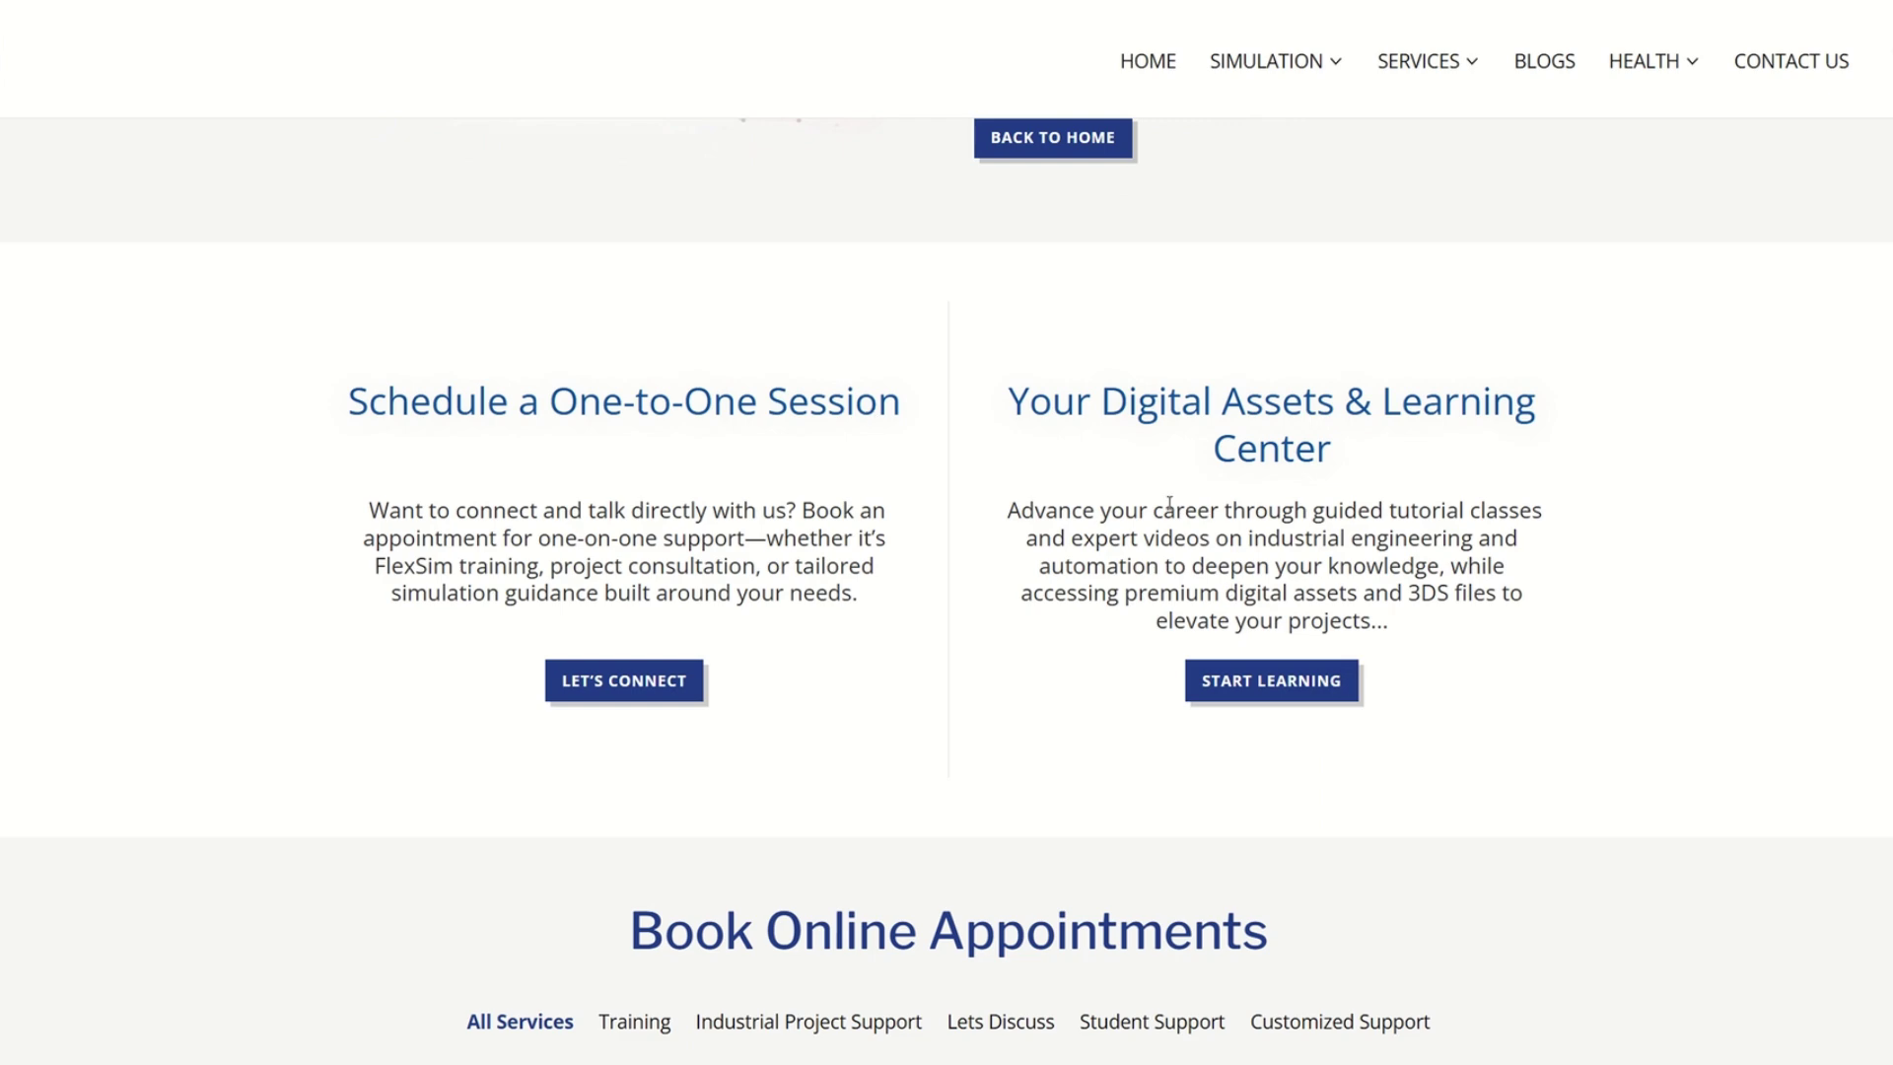
{"action": "scroll", "coordinate": [1301, 455], "scroll_direction": "down", "scroll_amount": 2}
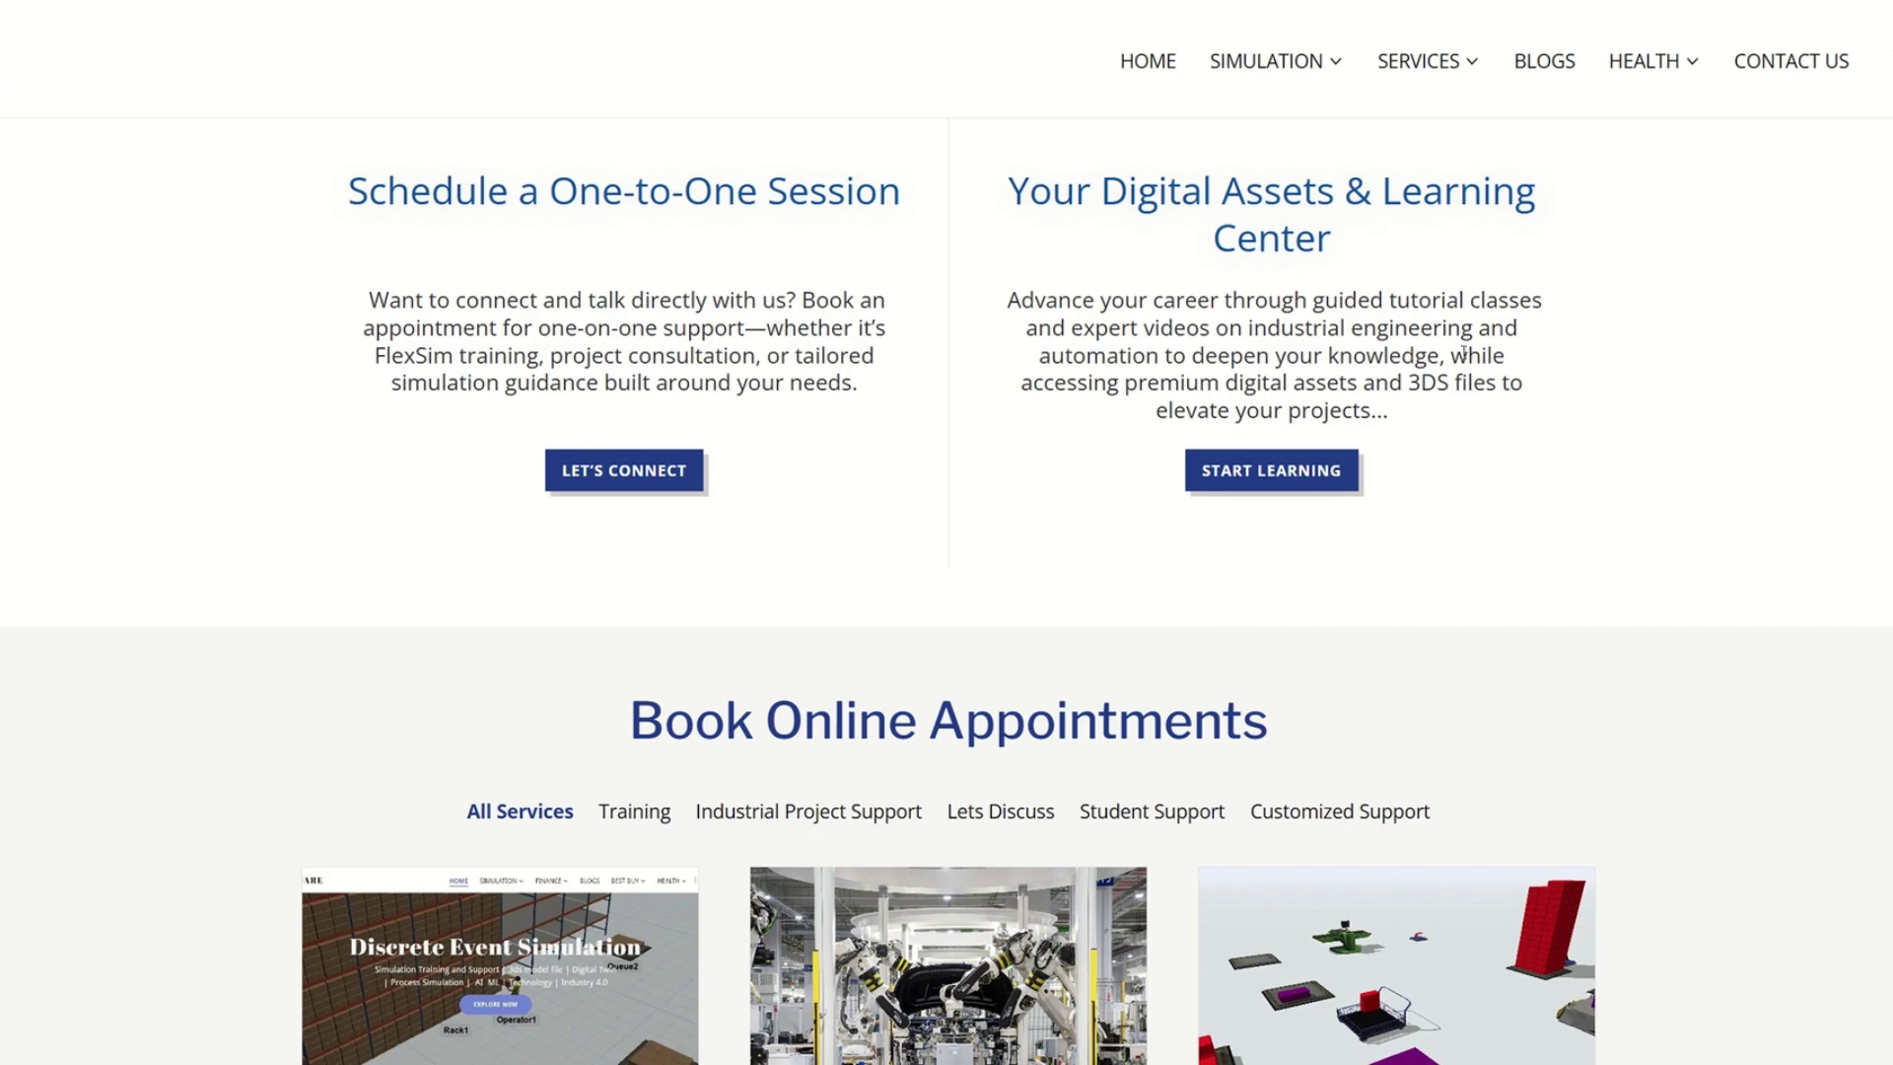
{"action": "scroll", "coordinate": [1463, 353], "scroll_direction": "down", "scroll_amount": 15}
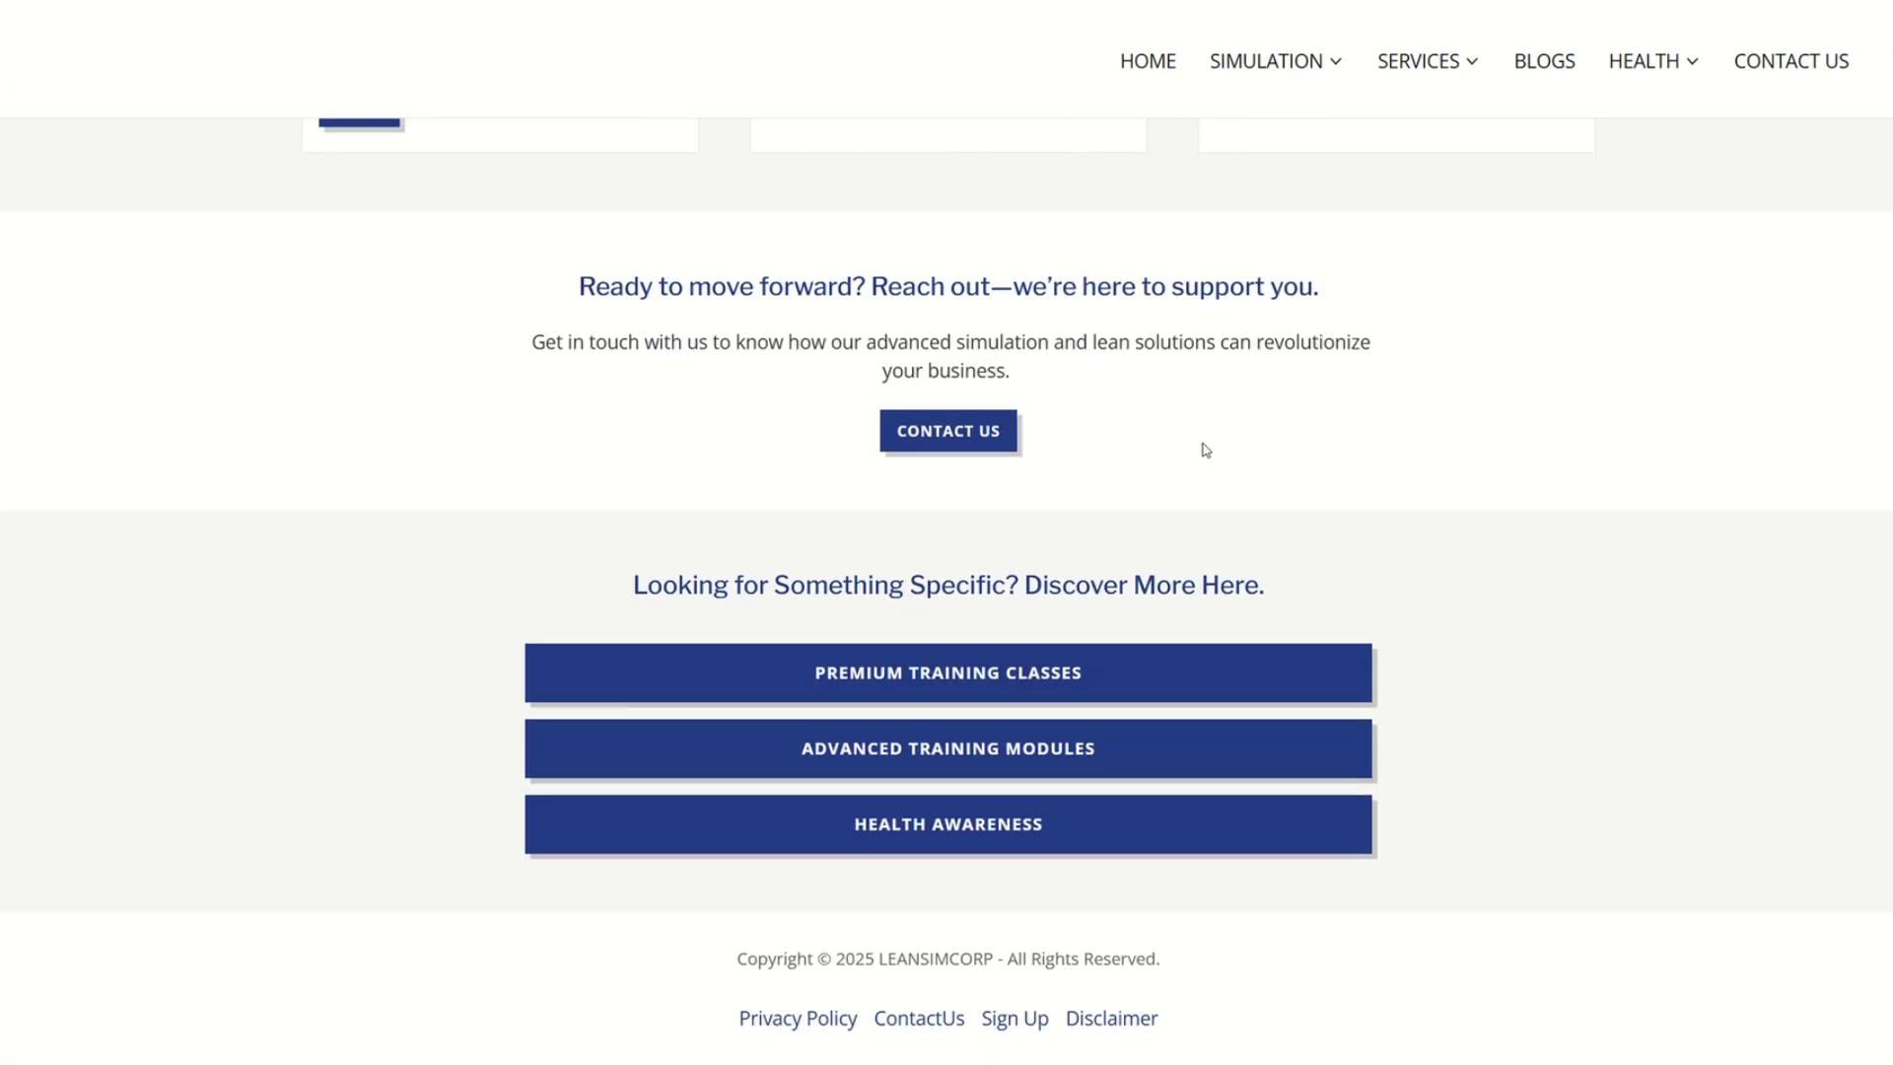
{"action": "scroll", "coordinate": [1205, 450], "scroll_direction": "up", "scroll_amount": 20}
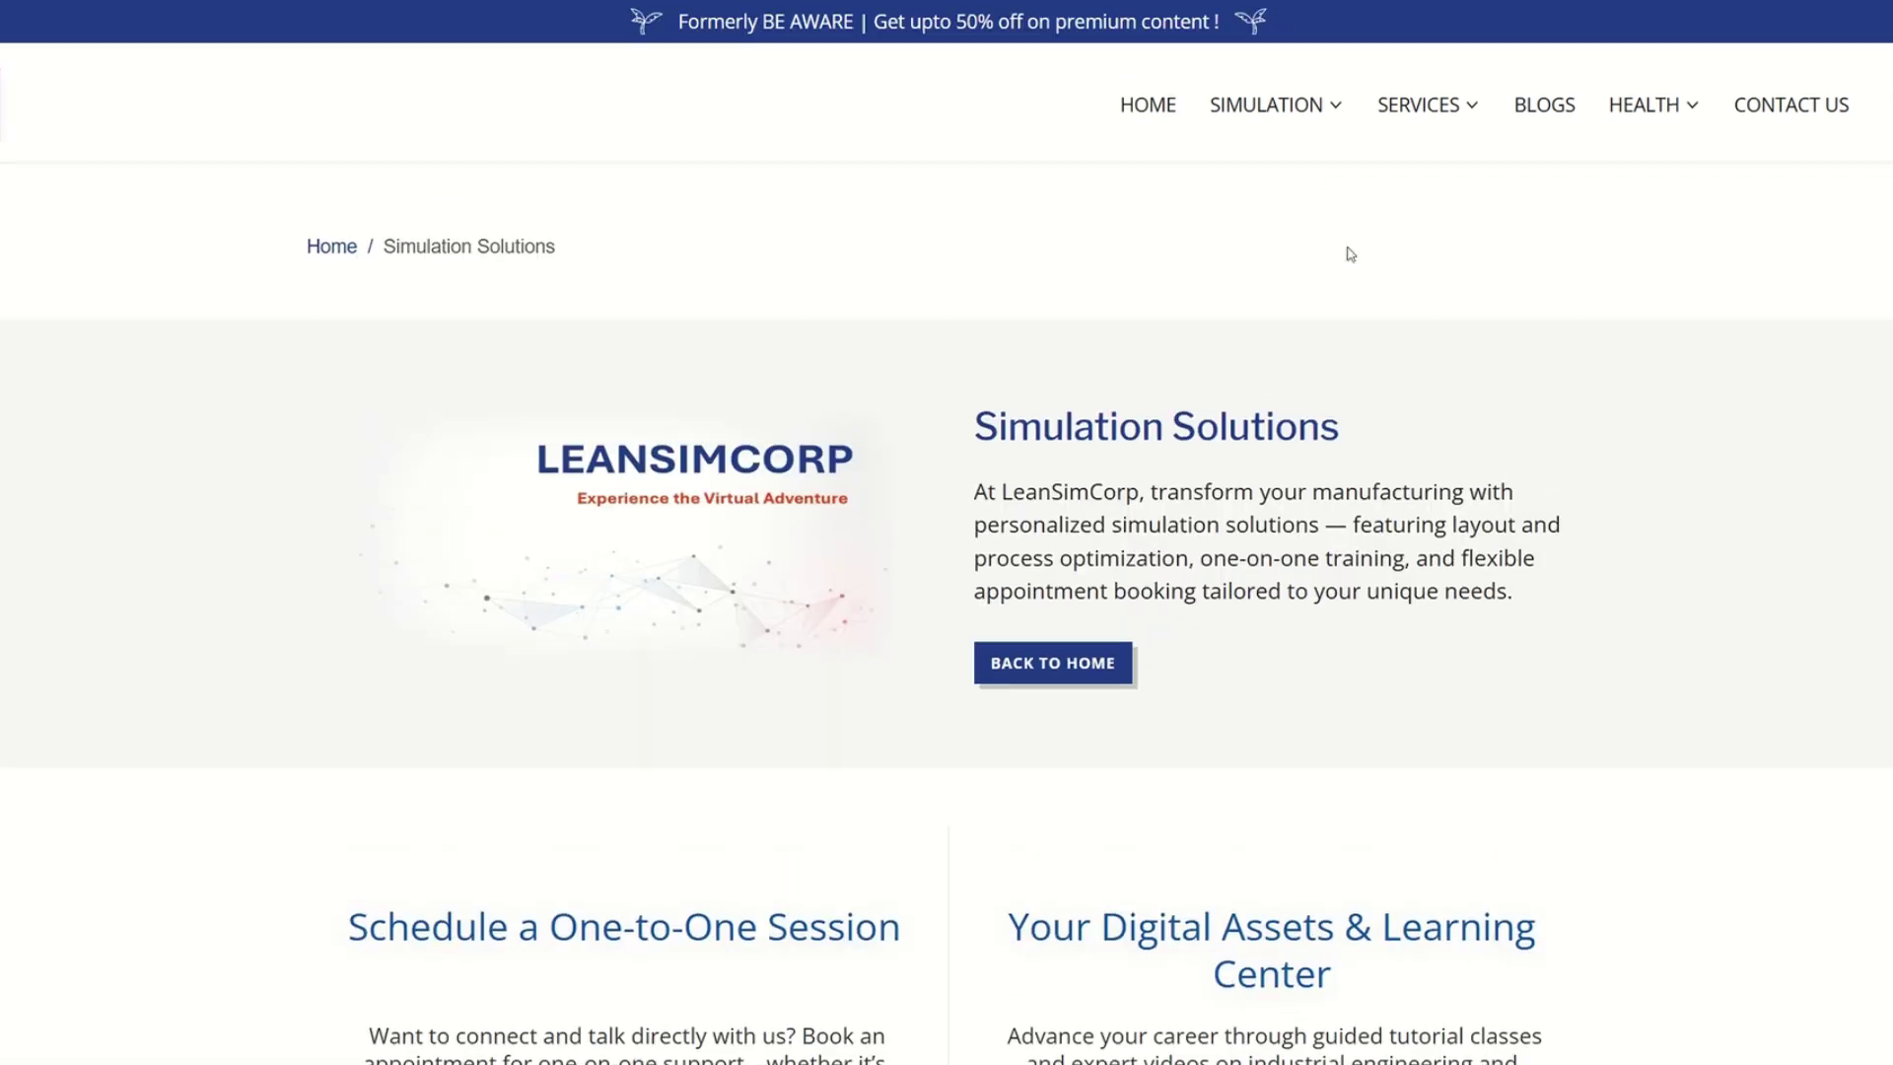
Open the Training Classes page and examine the benefits and activation instructions of the premium subscription.
{"action": "mouse_move", "coordinate": [1305, 123]}
{"action": "left_click", "coordinate": [1331, 204]}
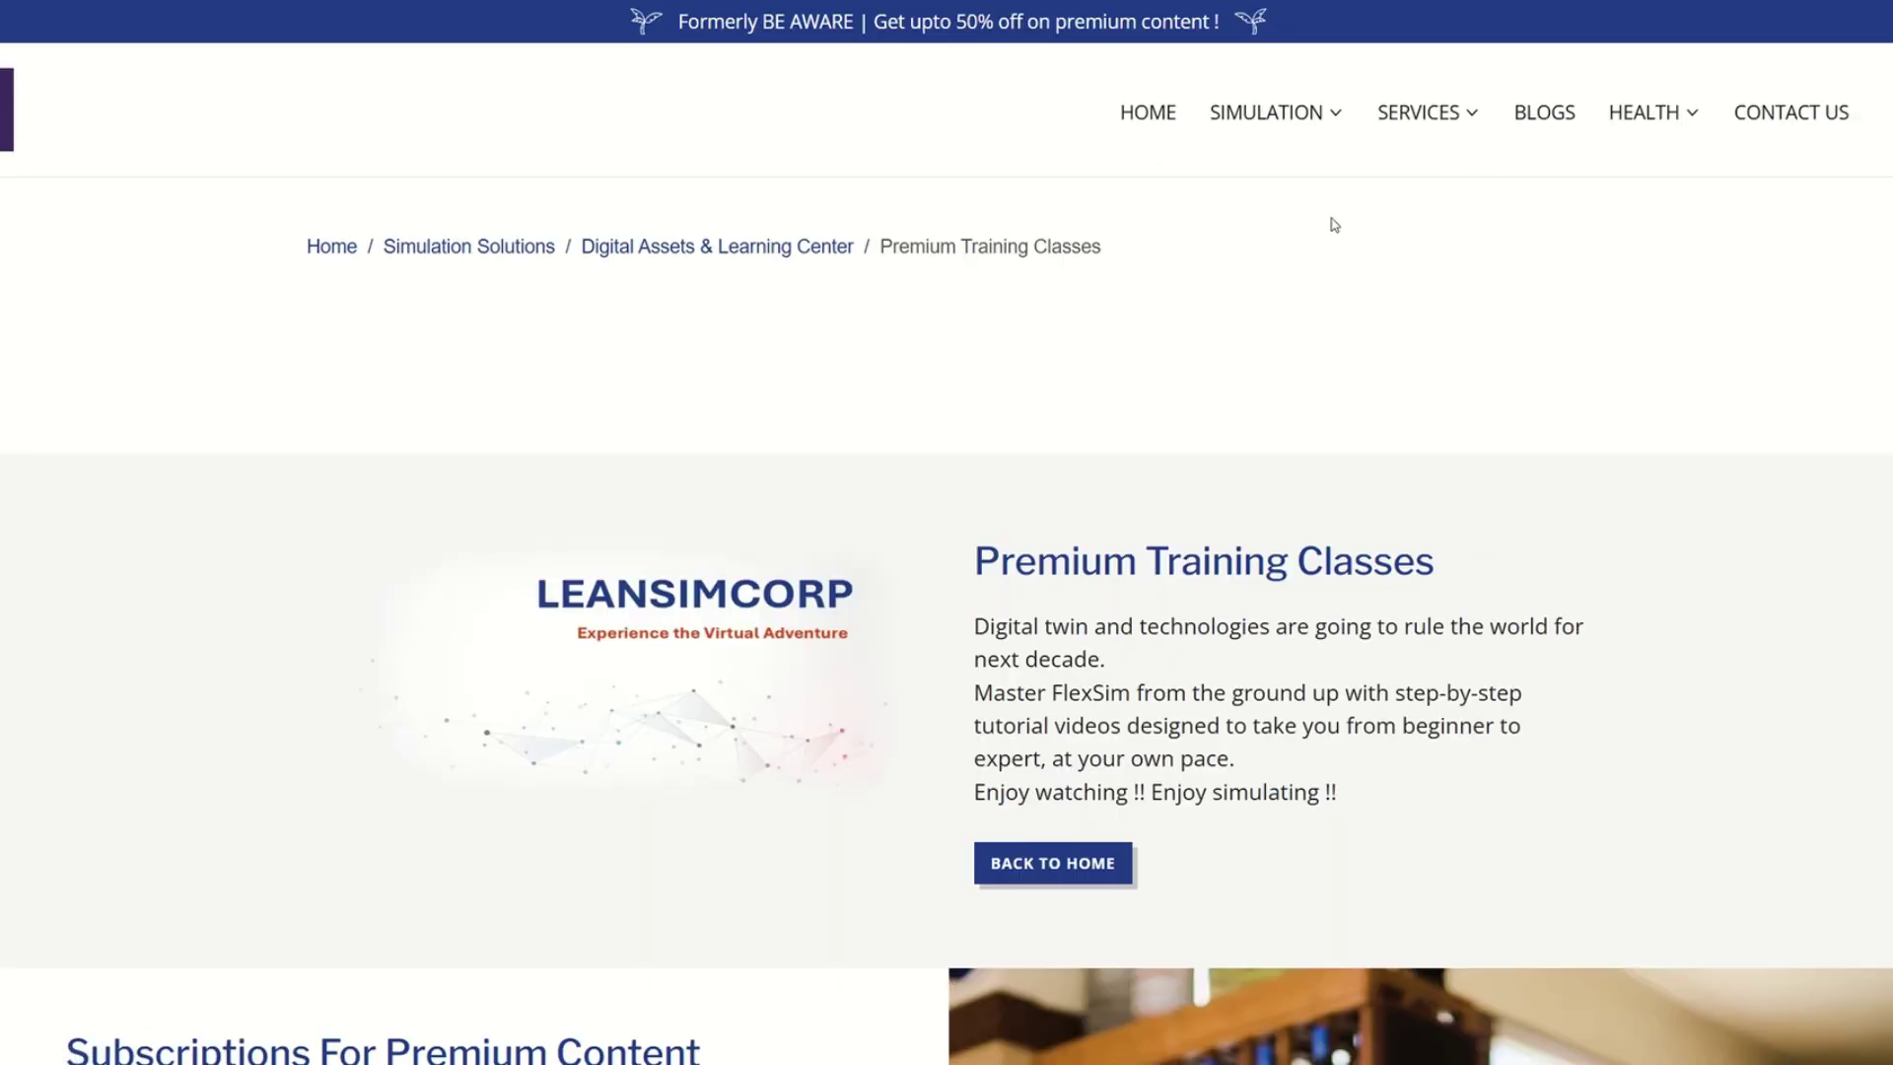
{"action": "scroll", "coordinate": [1038, 560], "scroll_direction": "down", "scroll_amount": 15}
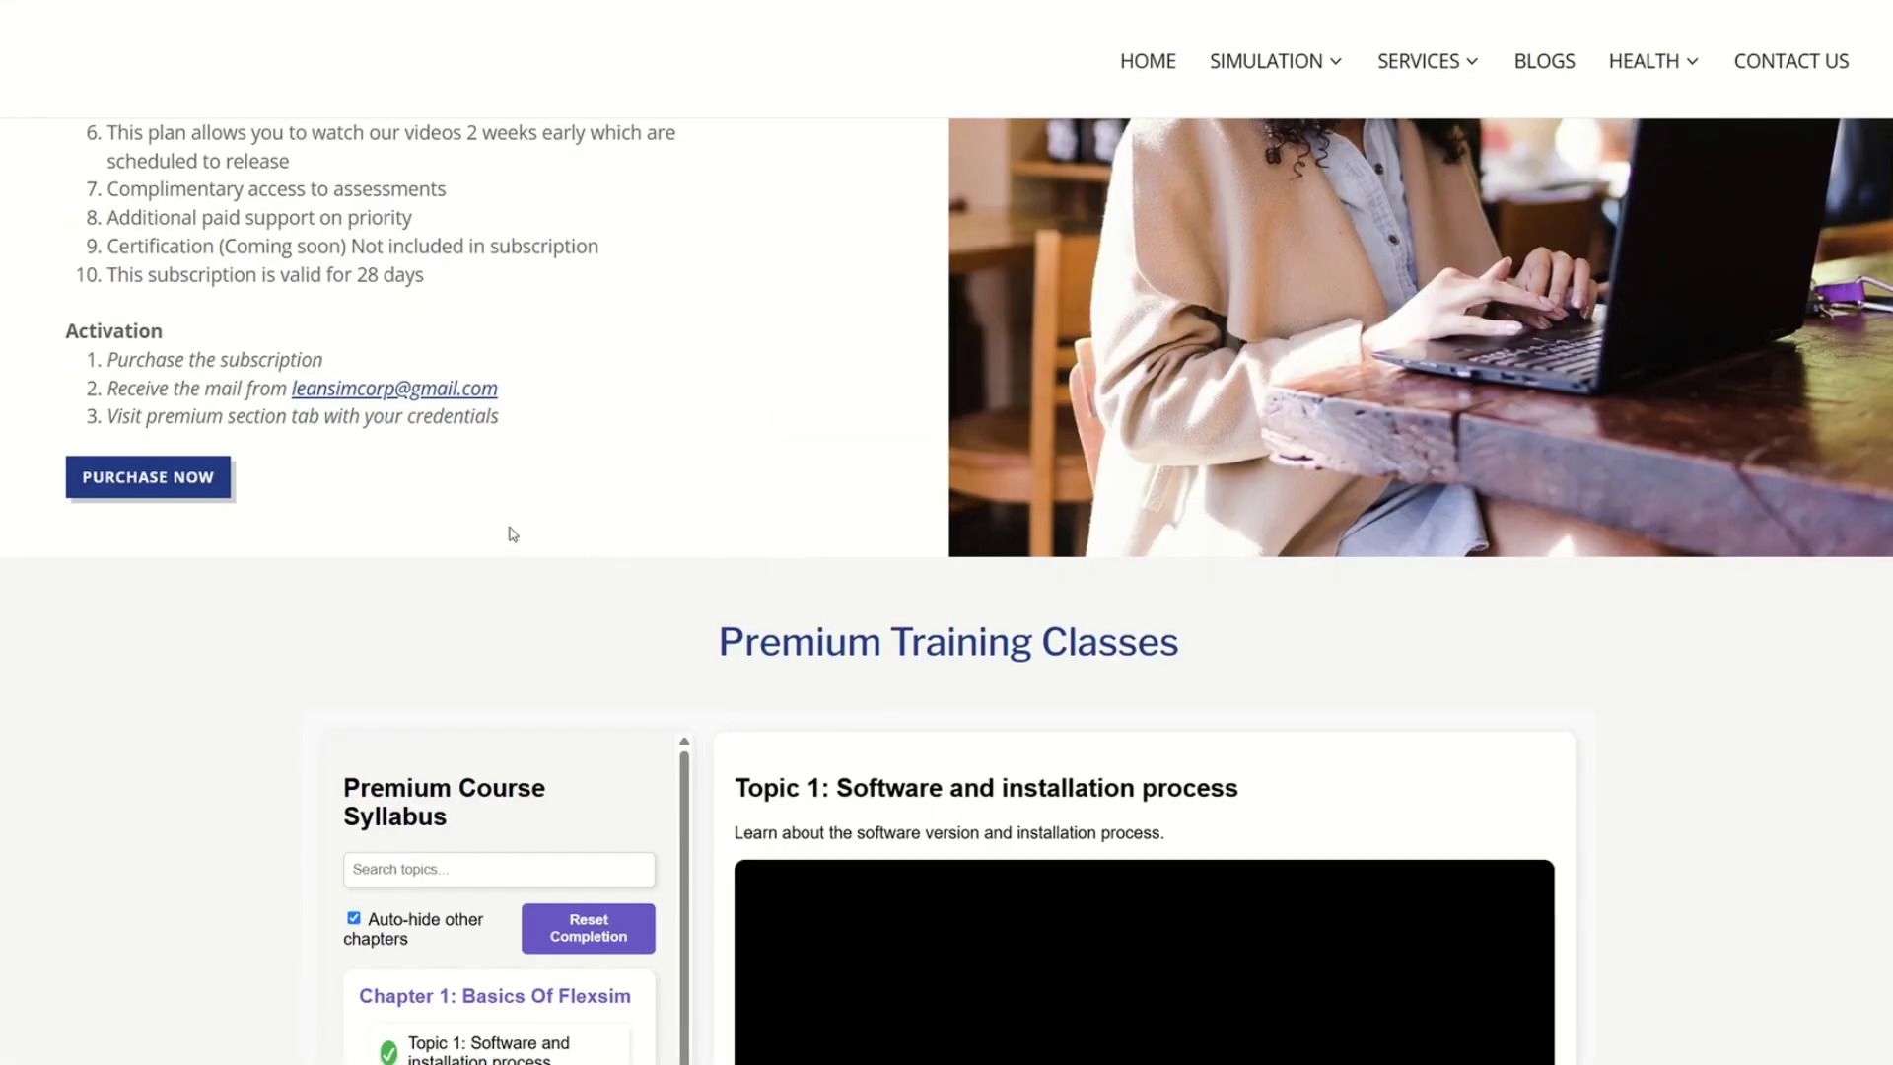
{"action": "scroll", "coordinate": [322, 520], "scroll_direction": "up", "scroll_amount": 4}
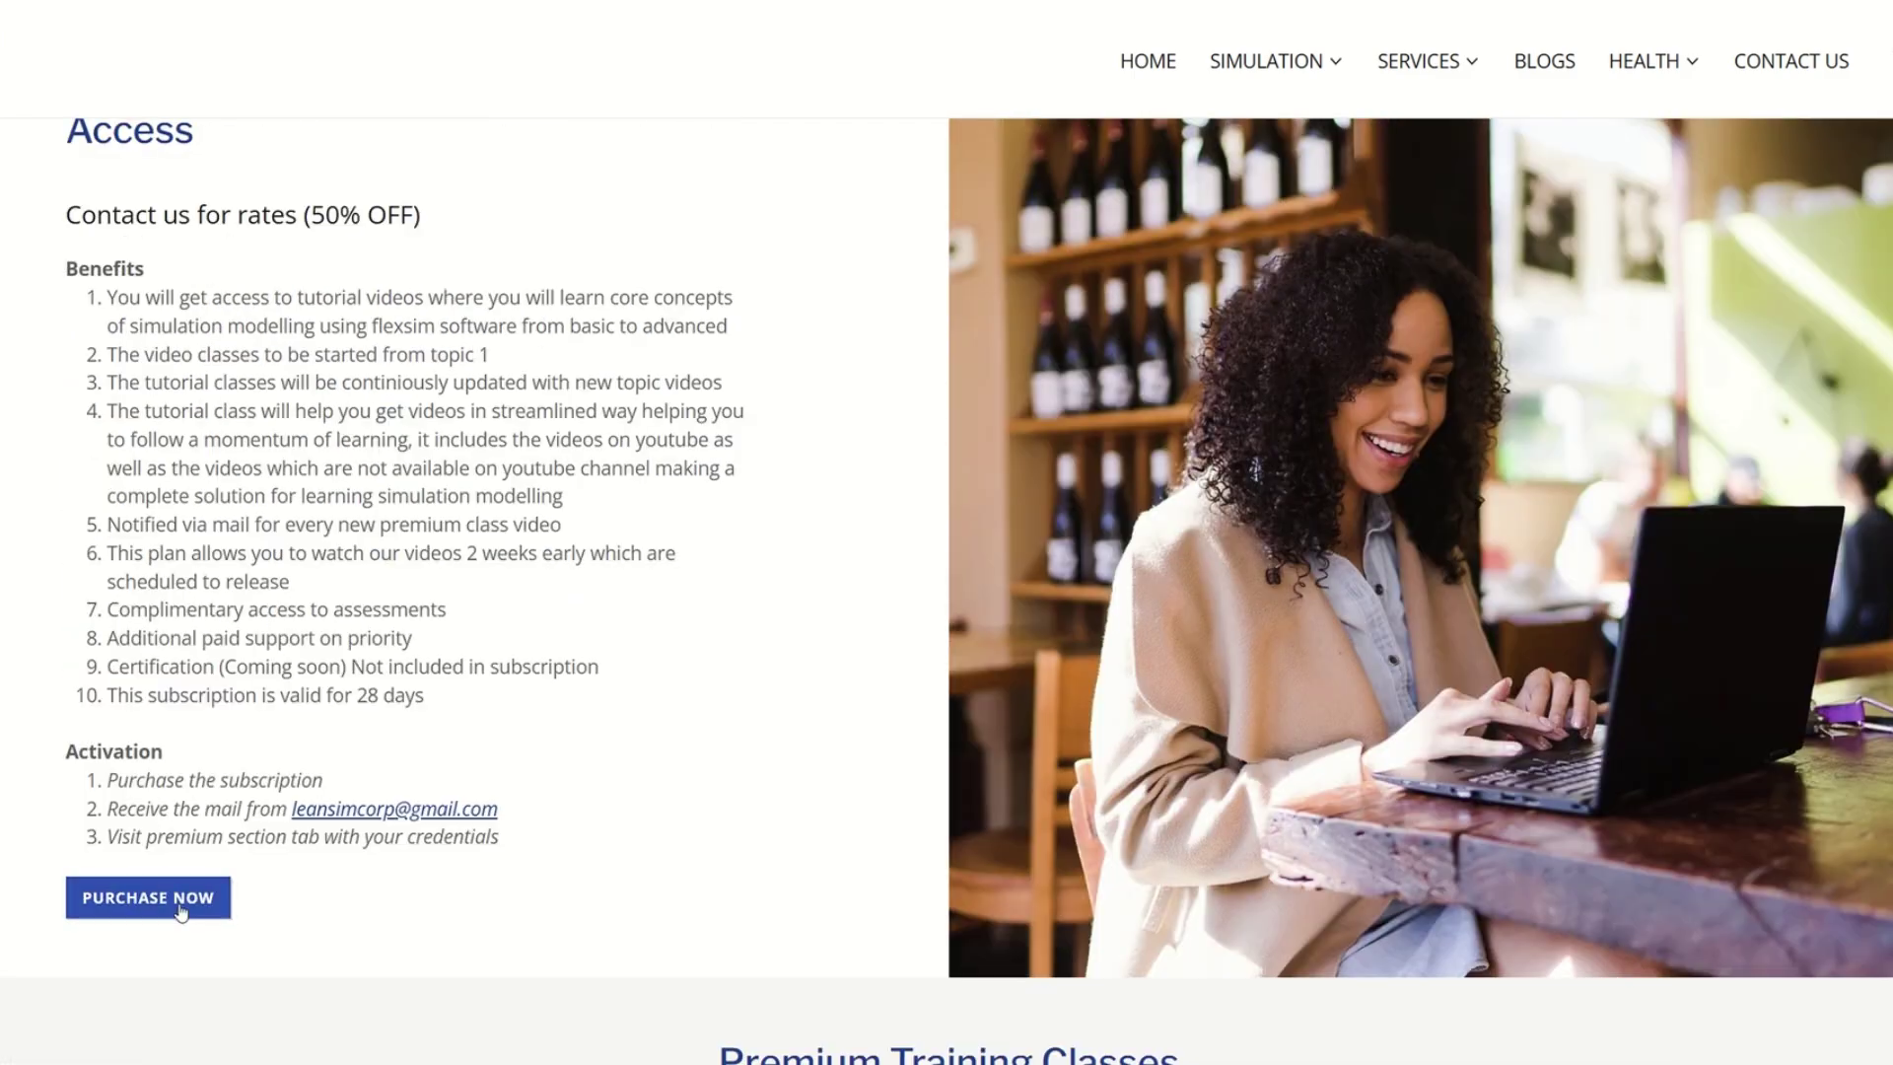
{"action": "scroll", "coordinate": [181, 912], "scroll_direction": "up", "scroll_amount": 1}
Examine the chapters of the Premium Course Syllabus on the Premium Training Classes page.
{"action": "scroll", "coordinate": [676, 667], "scroll_direction": "down", "scroll_amount": 10}
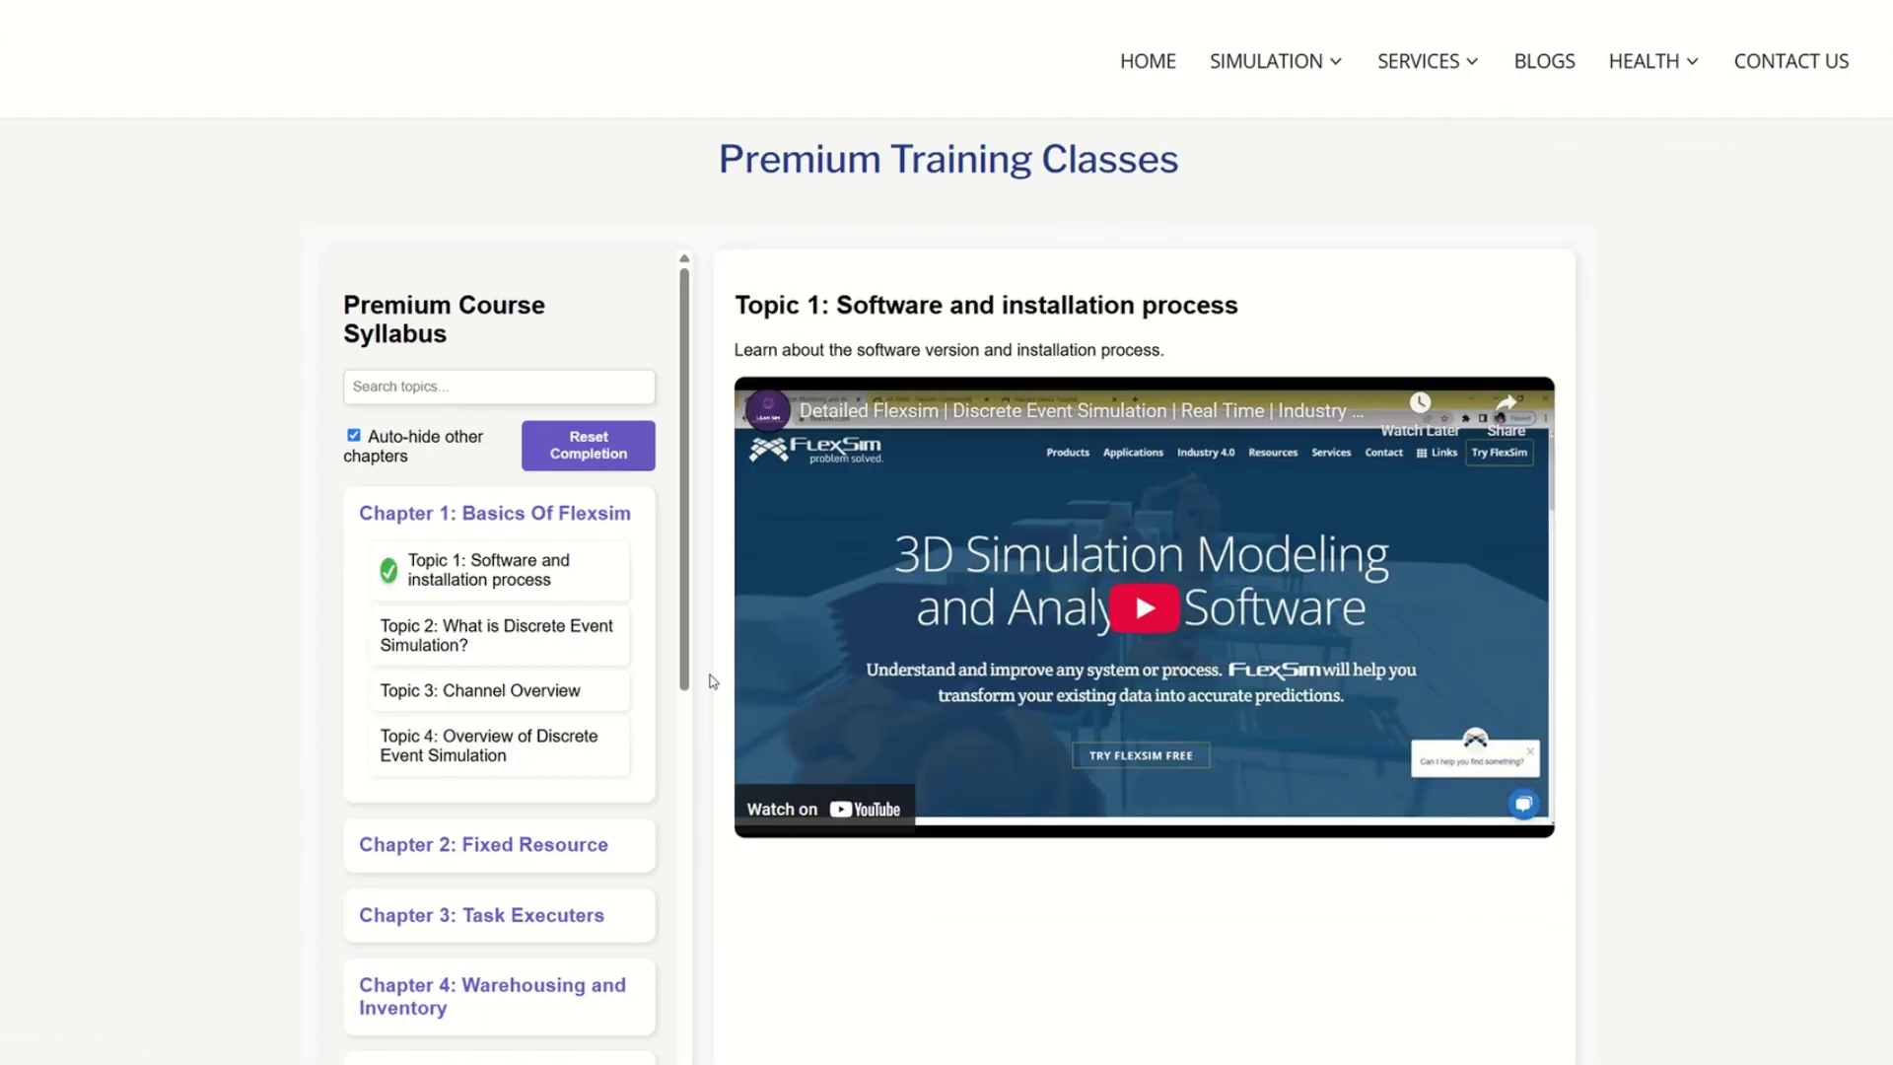
{"action": "scroll", "coordinate": [562, 684], "scroll_direction": "down", "scroll_amount": 10}
{"action": "scroll", "coordinate": [861, 634], "scroll_direction": "down", "scroll_amount": 2}
{"action": "scroll", "coordinate": [650, 620], "scroll_direction": "up", "scroll_amount": 8}
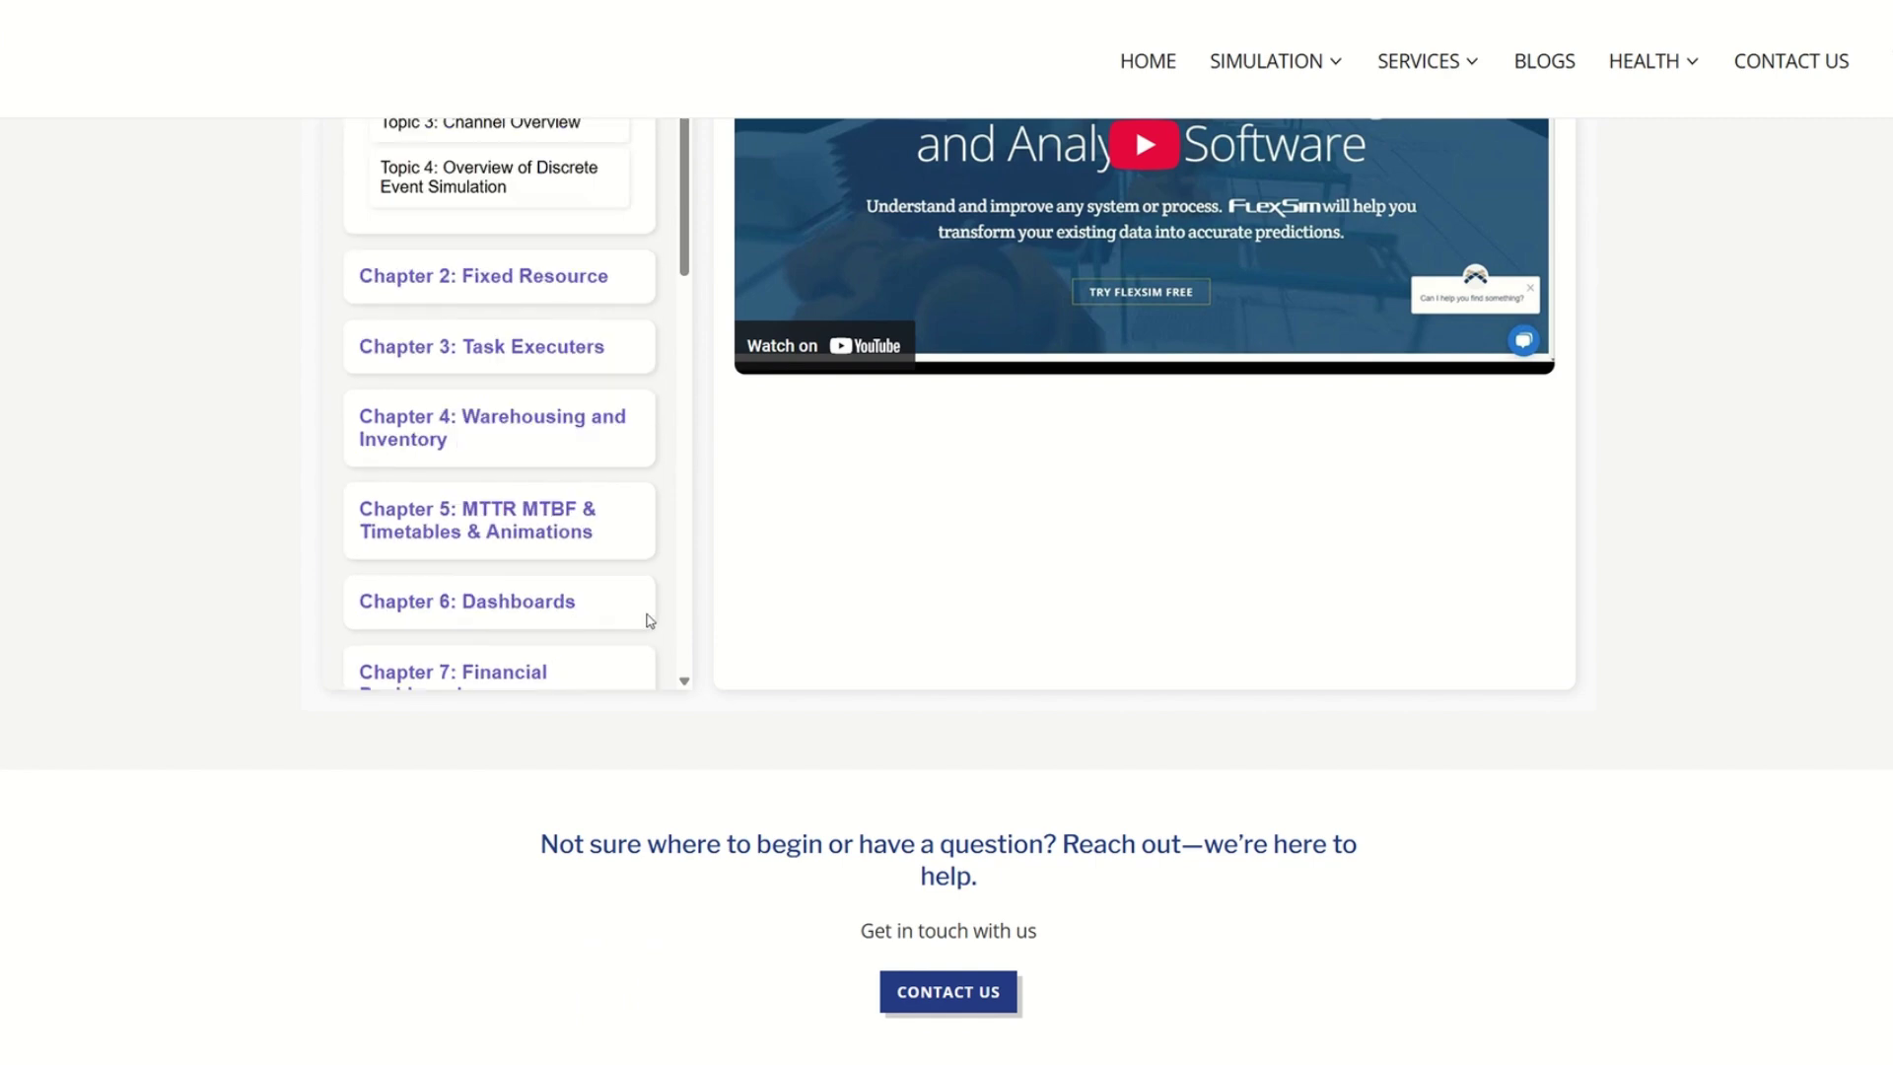
{"action": "scroll", "coordinate": [517, 498], "scroll_direction": "up", "scroll_amount": 6}
{"action": "scroll", "coordinate": [542, 631], "scroll_direction": "down", "scroll_amount": 8}
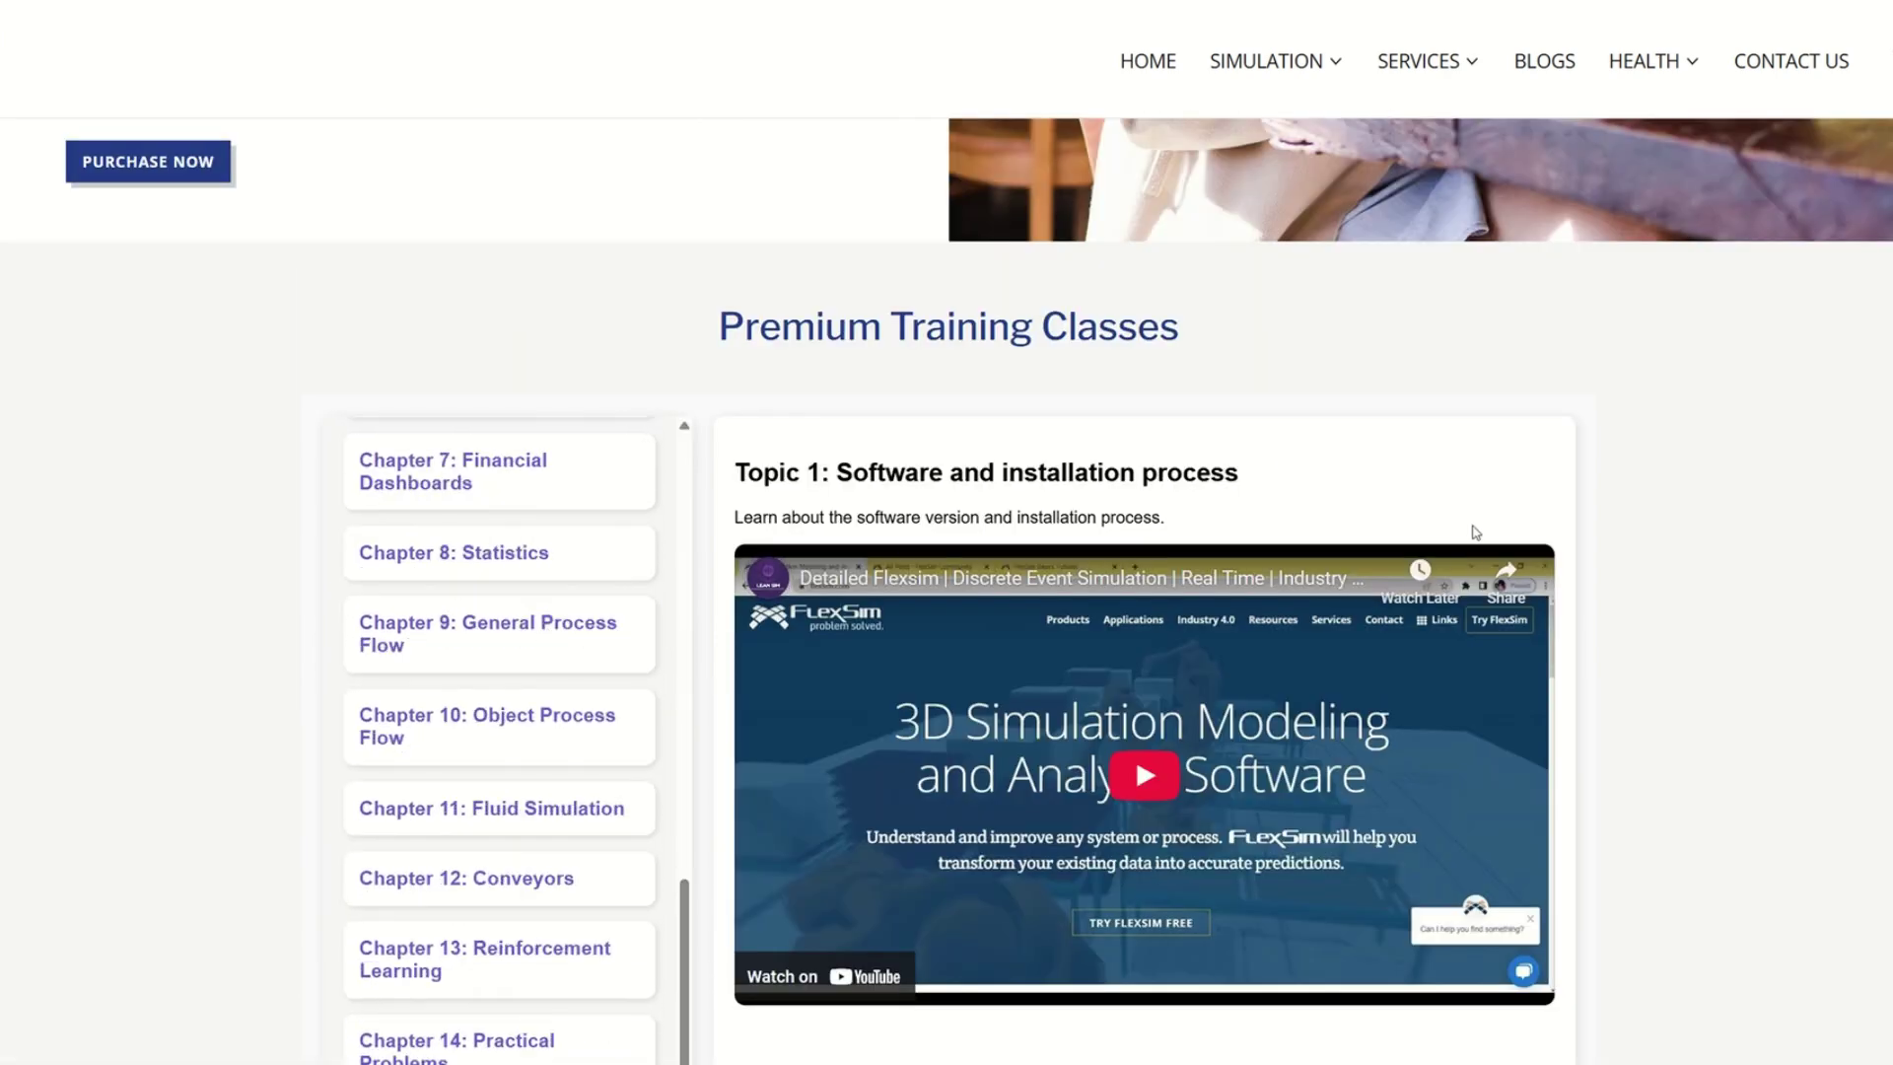
{"action": "scroll", "coordinate": [1684, 453], "scroll_direction": "up", "scroll_amount": 12}
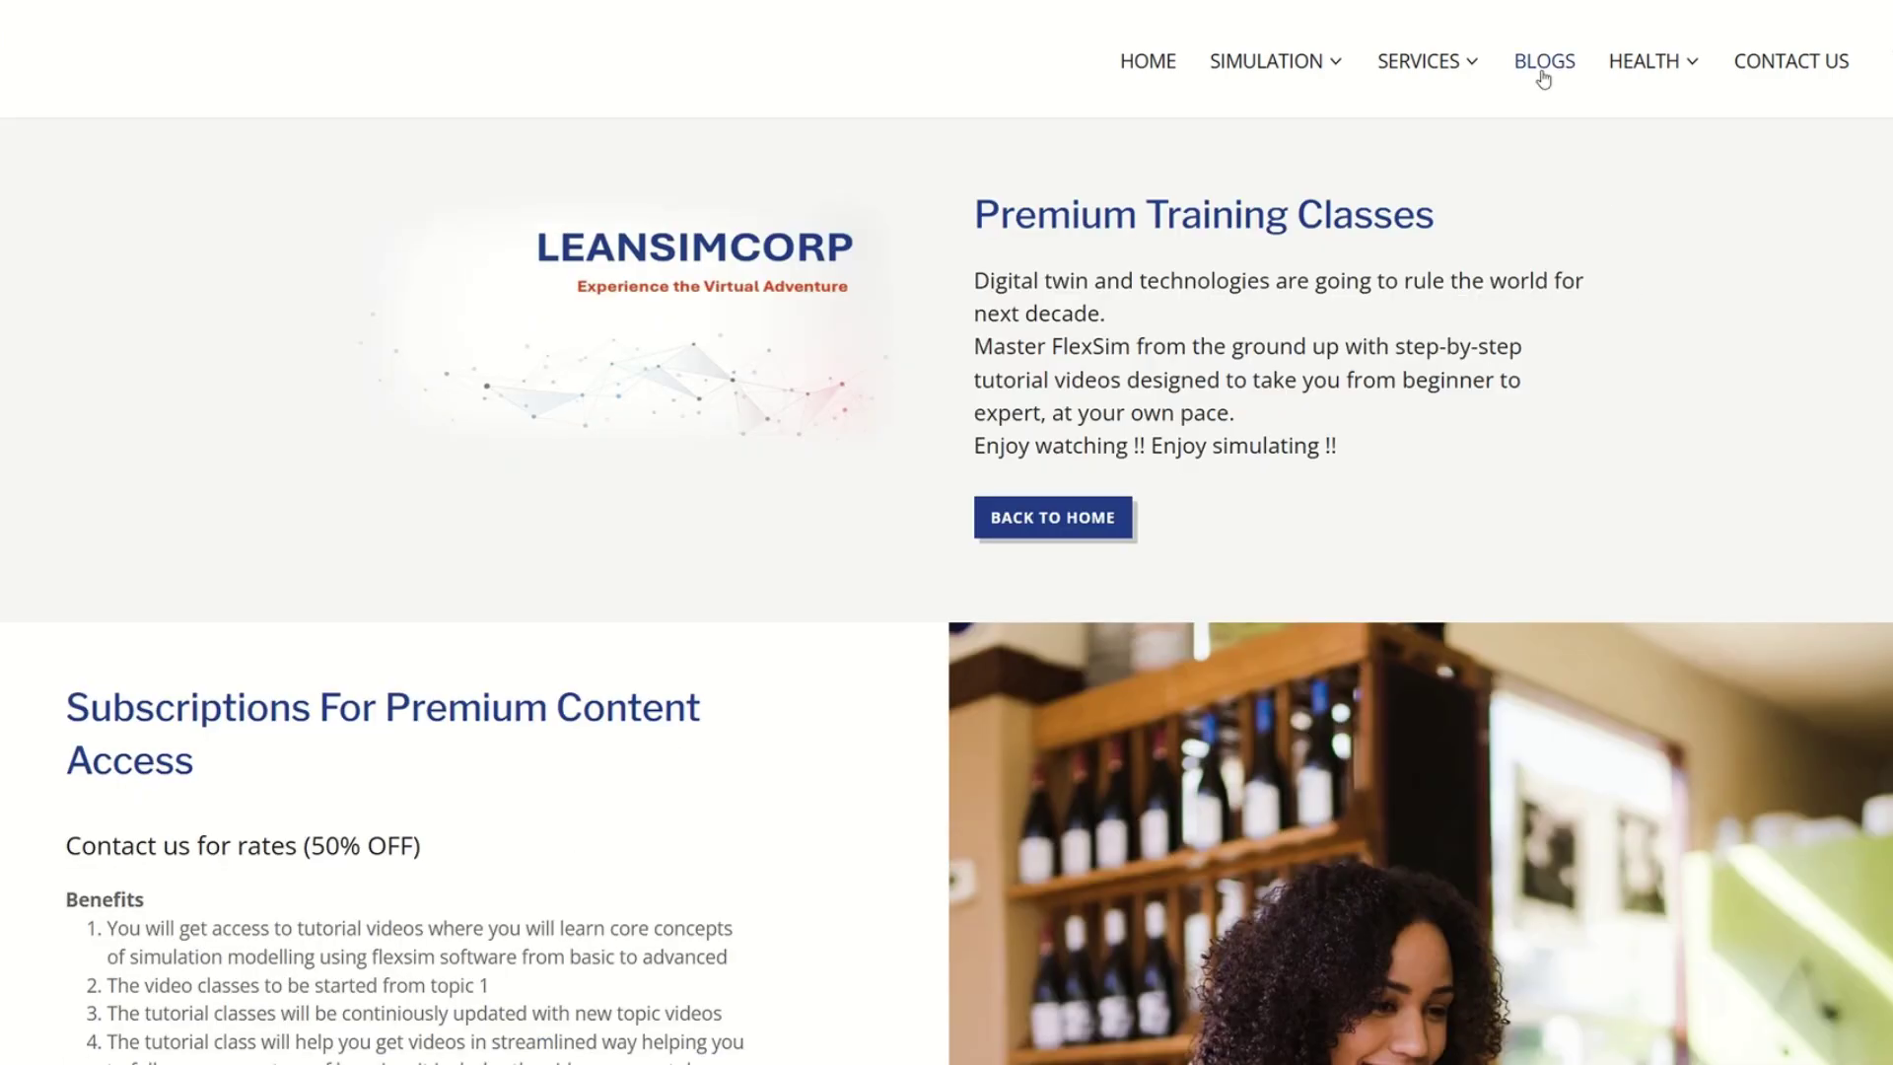
Open the Blogs page and browse its introduction, subscription section and list of posts.
{"action": "left_click", "coordinate": [1544, 63]}
{"action": "scroll", "coordinate": [1156, 579], "scroll_direction": "down", "scroll_amount": 5}
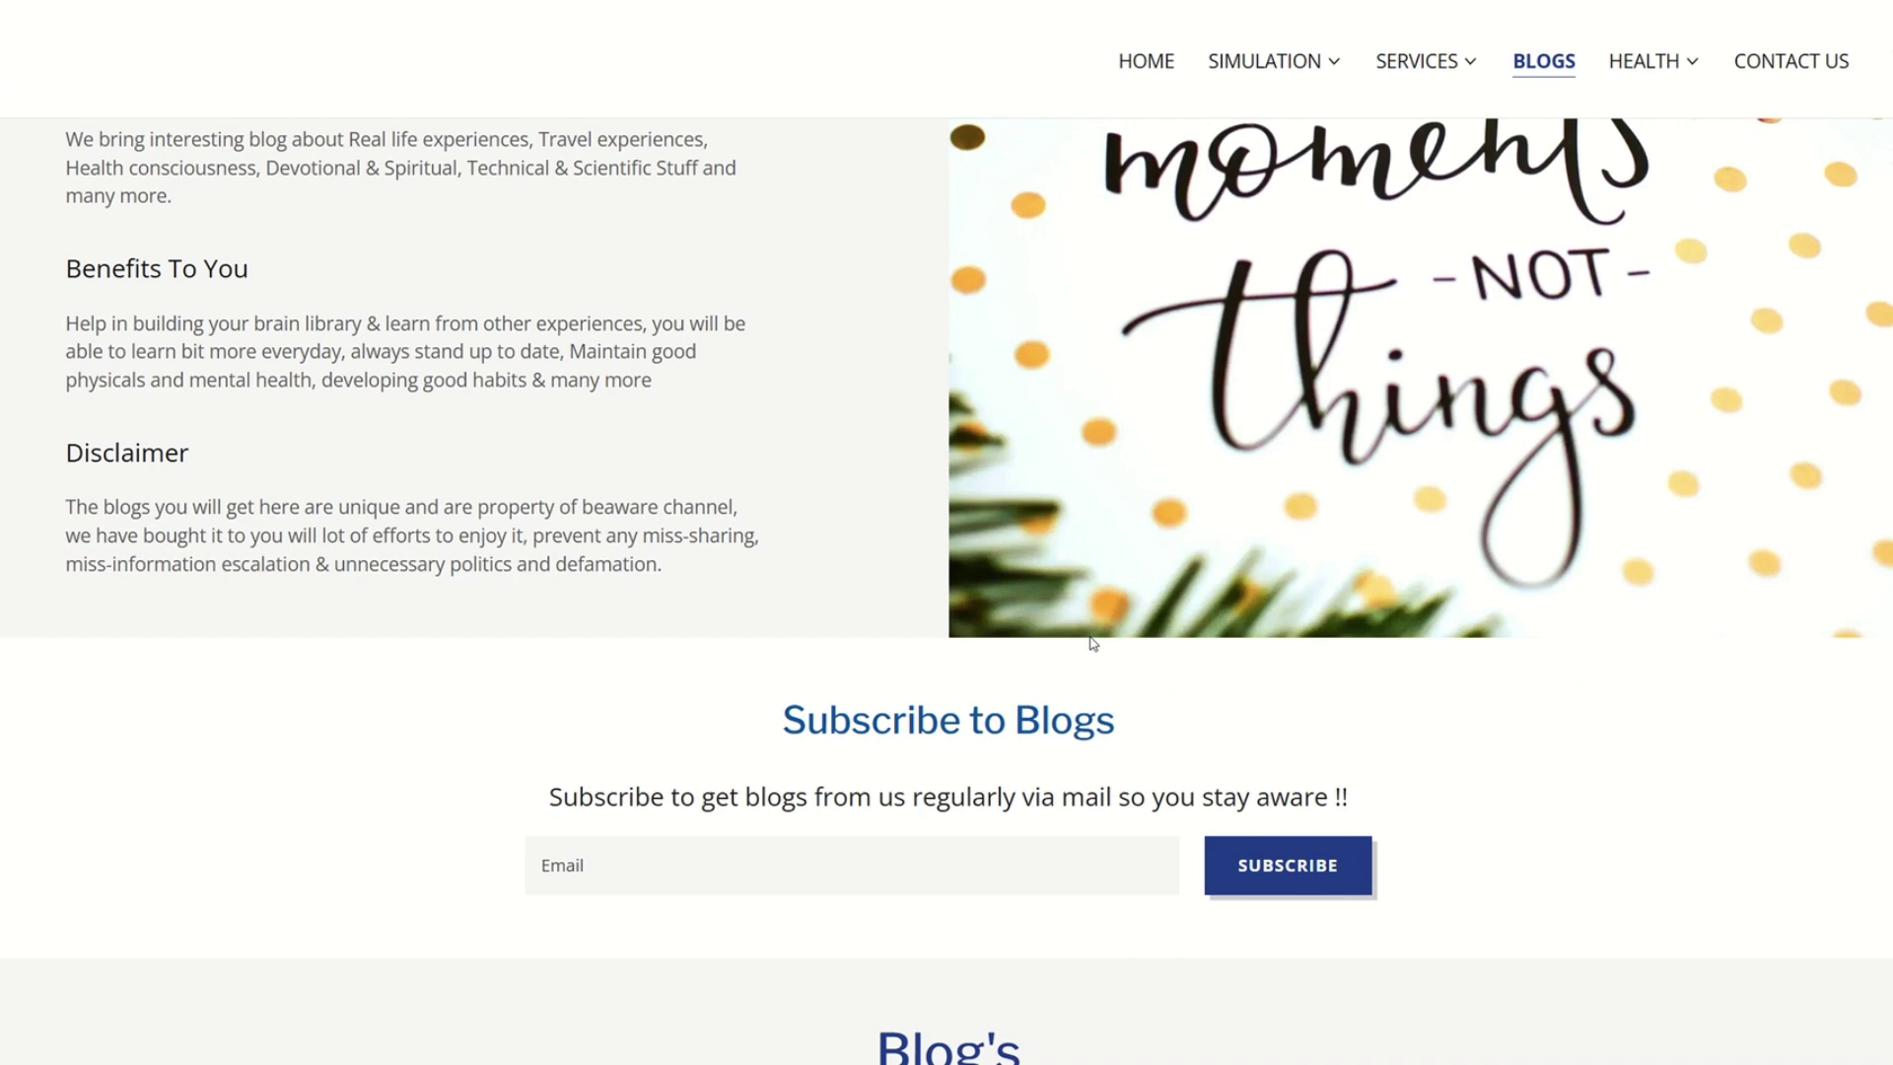
{"action": "scroll", "coordinate": [1135, 680], "scroll_direction": "down", "scroll_amount": 8}
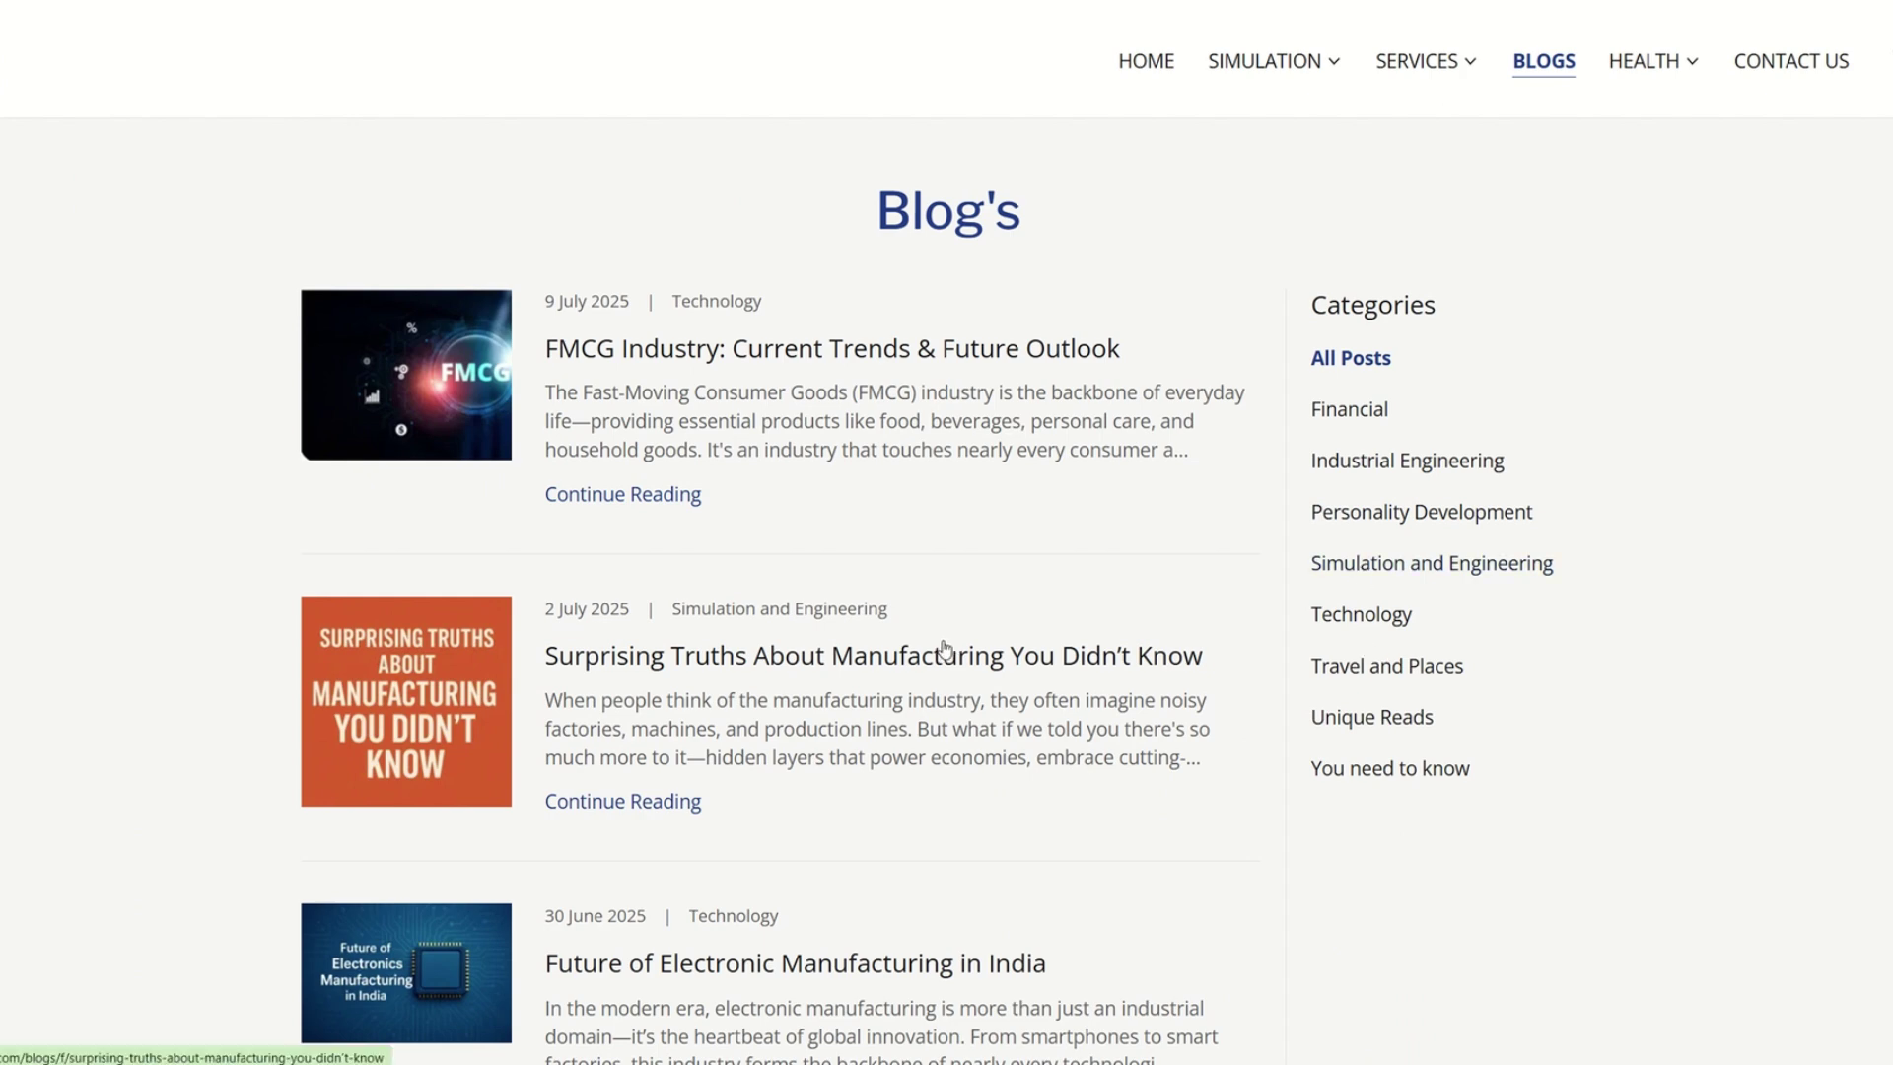
{"action": "scroll", "coordinate": [1046, 627], "scroll_direction": "down", "scroll_amount": 5}
{"action": "scroll", "coordinate": [1046, 627], "scroll_direction": "down", "scroll_amount": 8}
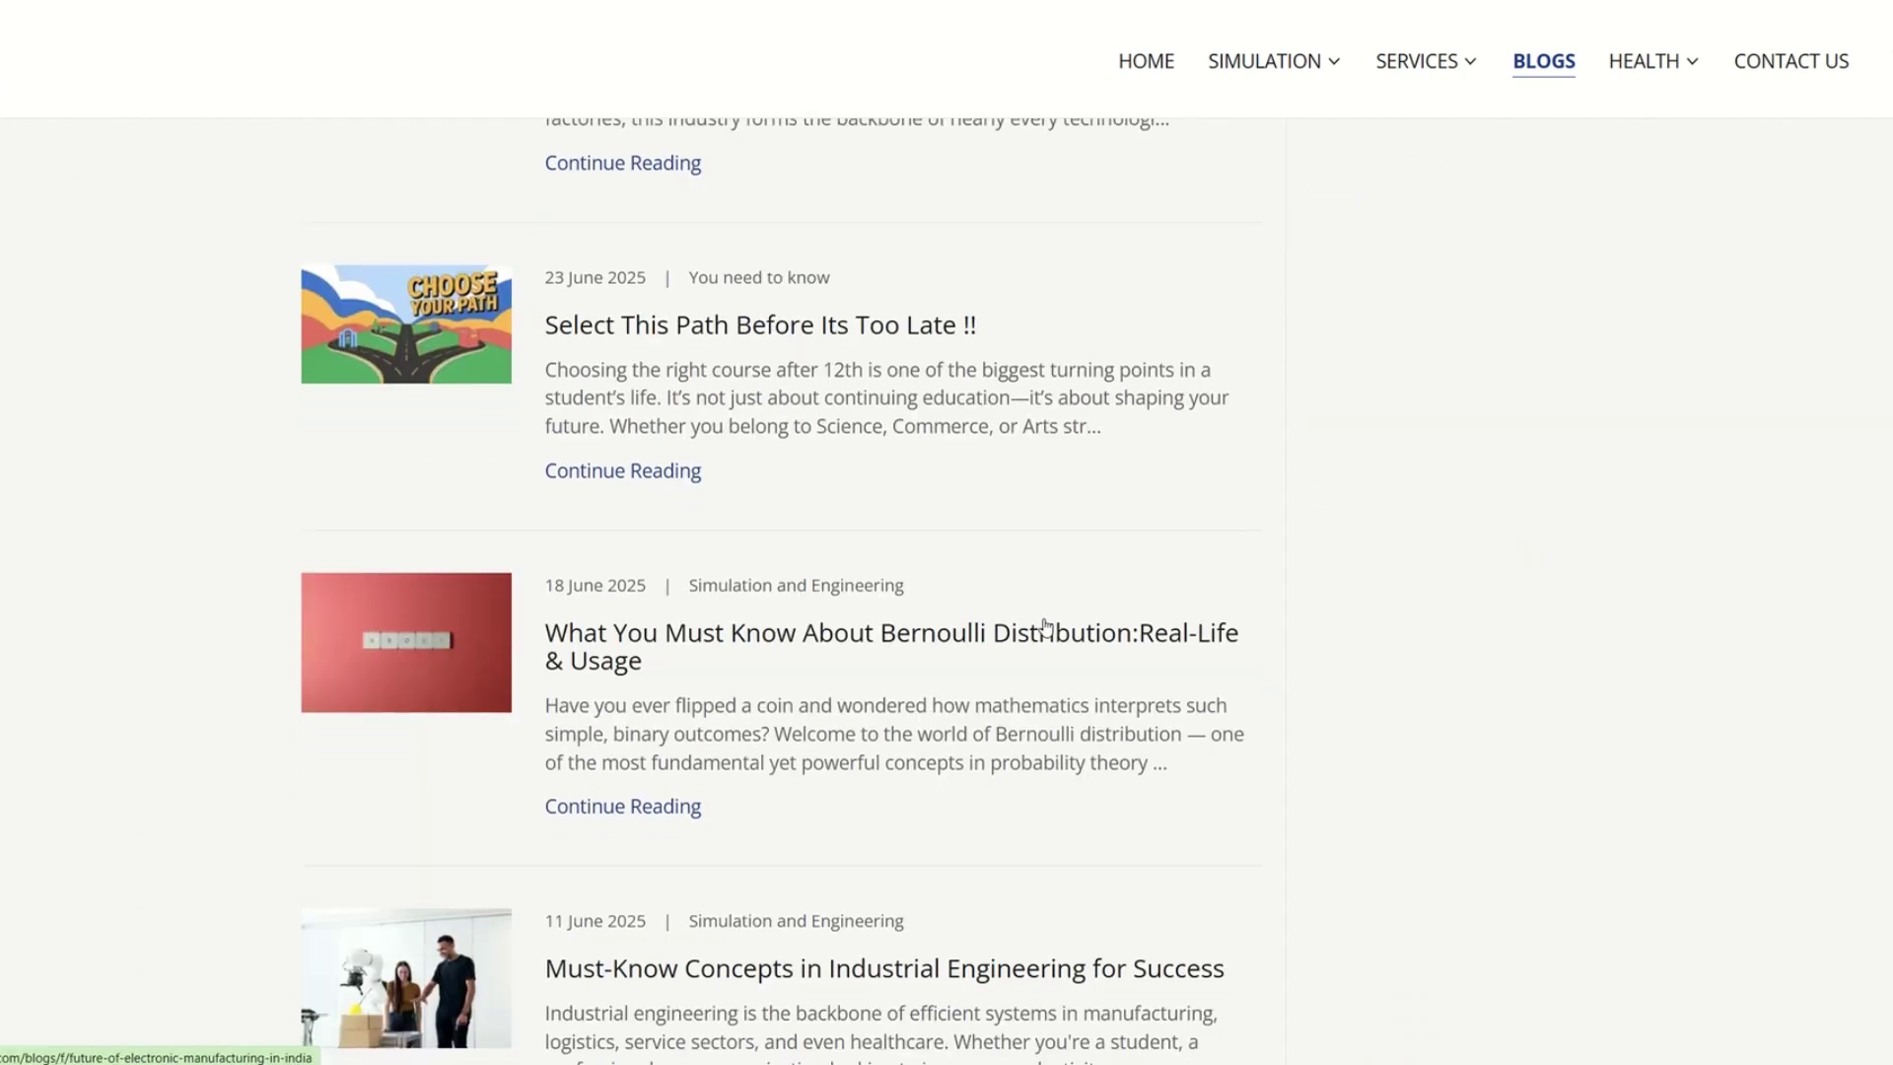
{"action": "scroll", "coordinate": [1048, 629], "scroll_direction": "up", "scroll_amount": 8}
{"action": "scroll", "coordinate": [1048, 629], "scroll_direction": "up", "scroll_amount": 20}
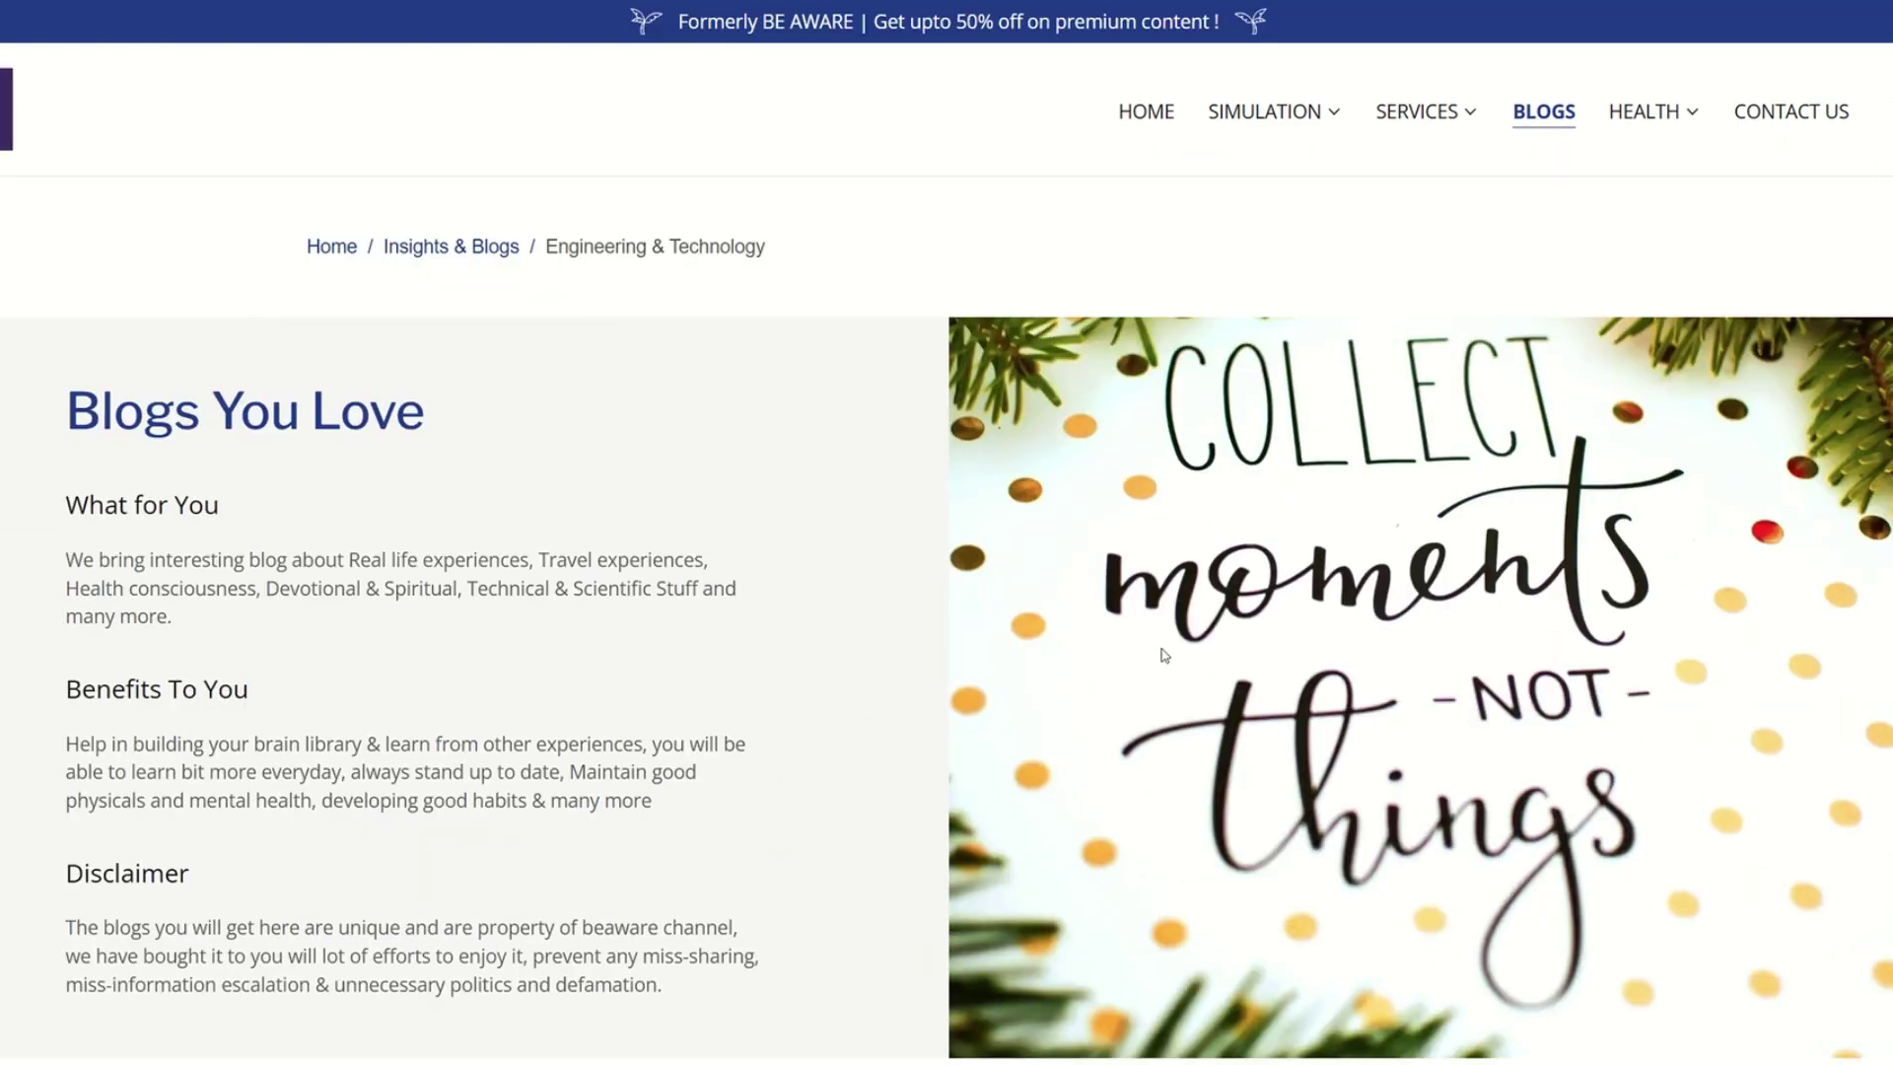